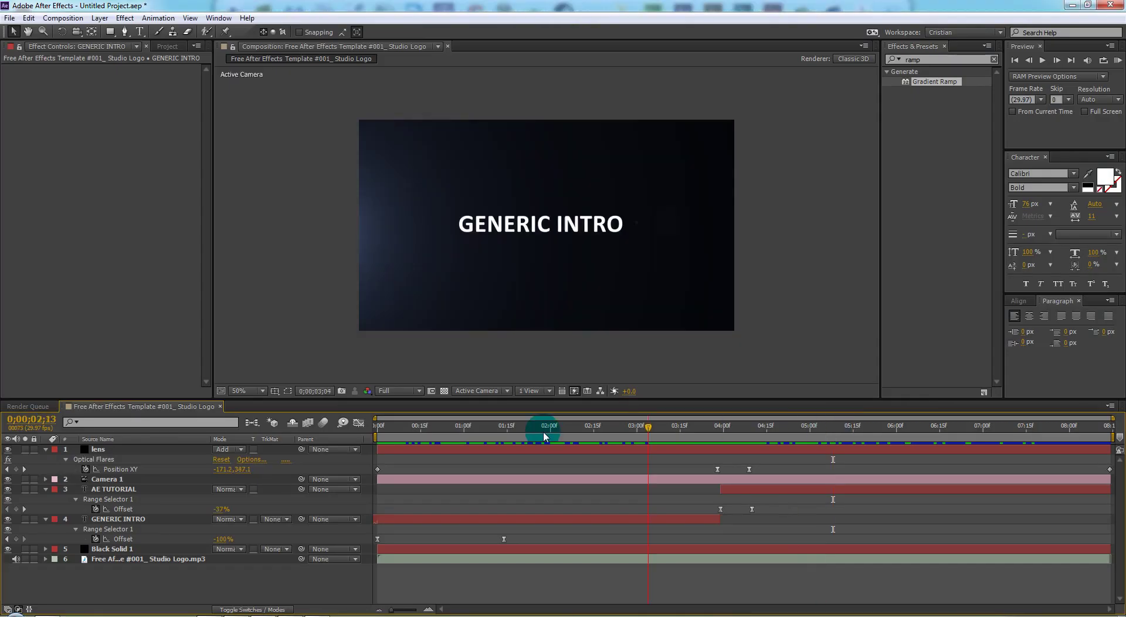
- Scrub through the existing animation to review the GENERIC INTRO flare sweep
mouse_move(544, 435)
left_mouse_down()
mouse_move(495, 434)
mouse_move(809, 431)
left_mouse_up()
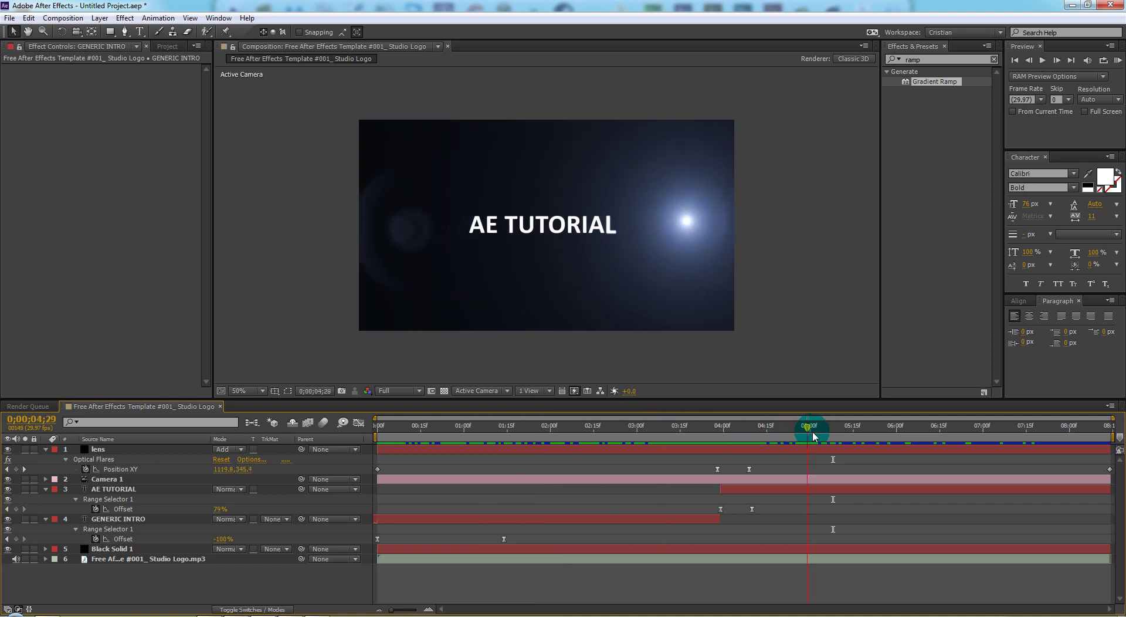
mouse_move(862, 430)
left_mouse_down()
mouse_move(530, 447)
mouse_move(495, 434)
mouse_move(748, 419)
mouse_move(761, 430)
left_mouse_up()
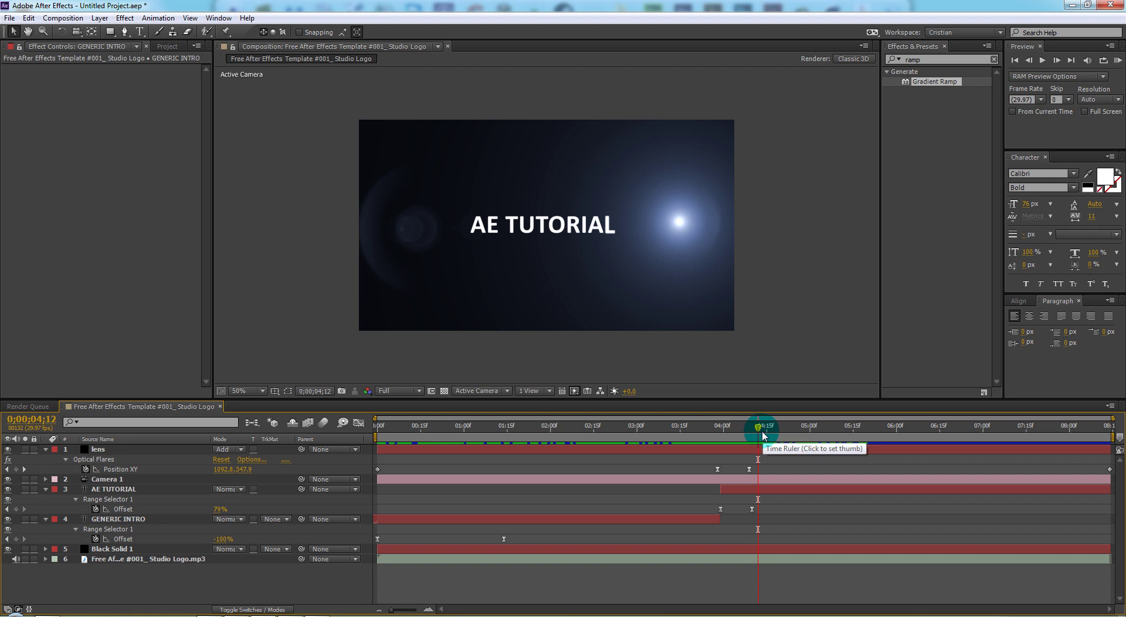
mouse_move(759, 433)
left_mouse_down()
mouse_move(739, 434)
mouse_move(857, 429)
mouse_move(766, 436)
left_mouse_up()
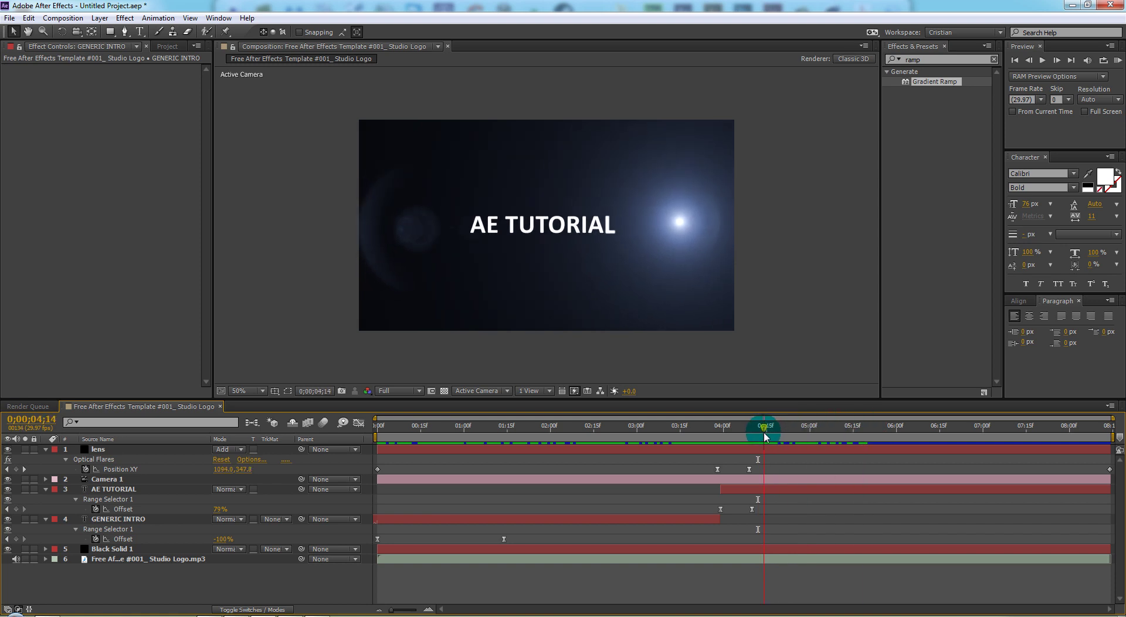
left_click_drag(765, 437, 683, 444)
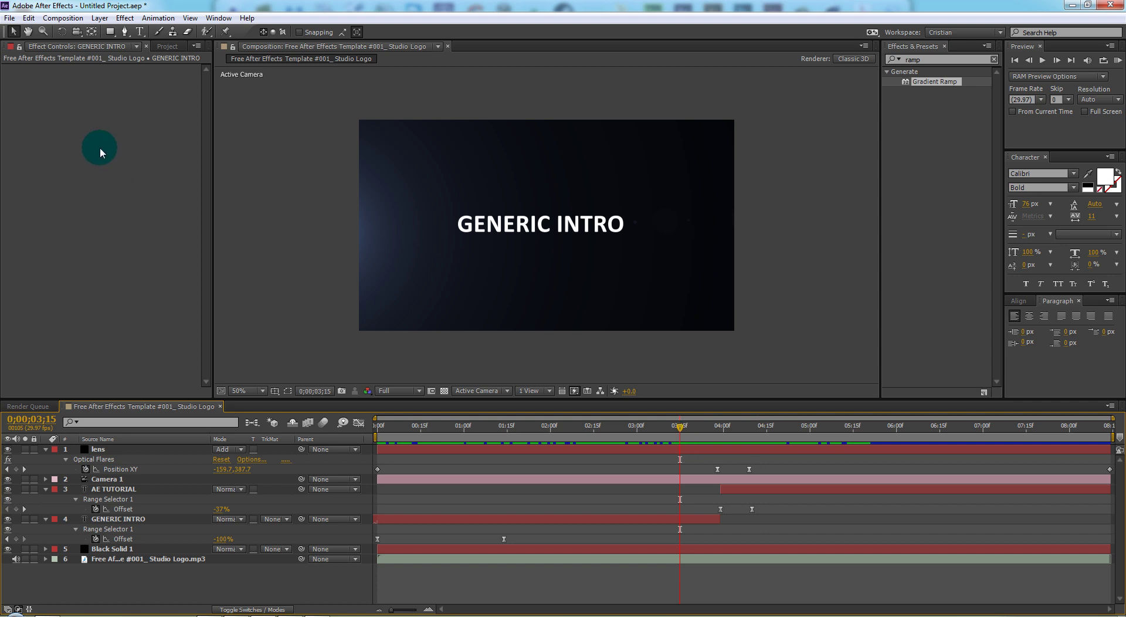
left_click(91, 460)
left_click(736, 354)
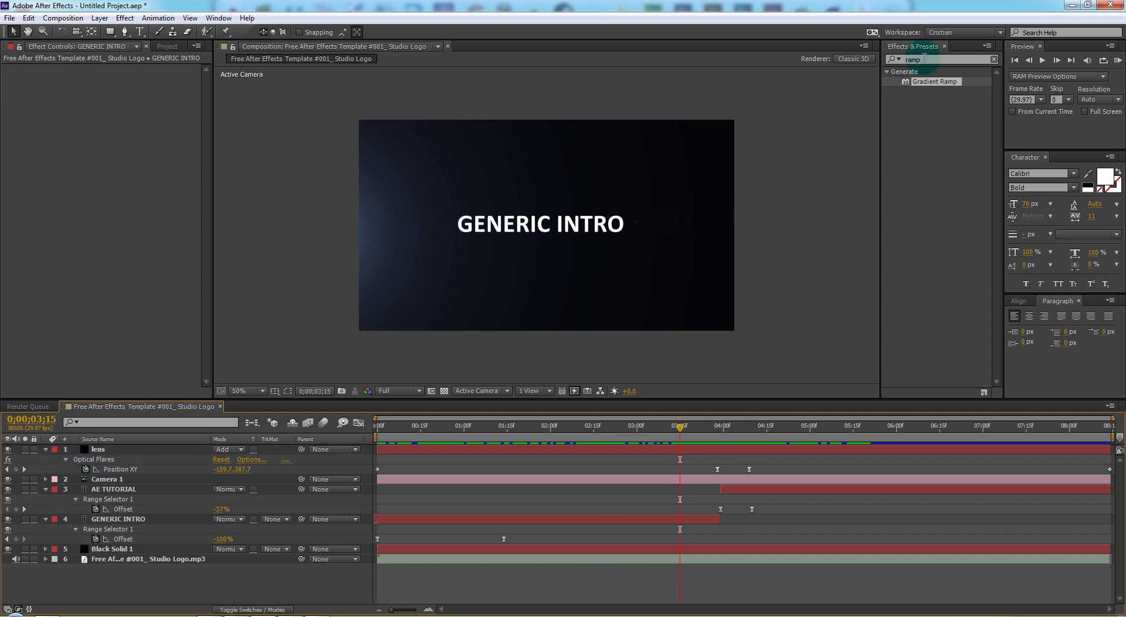
left_click_drag(677, 438, 512, 437)
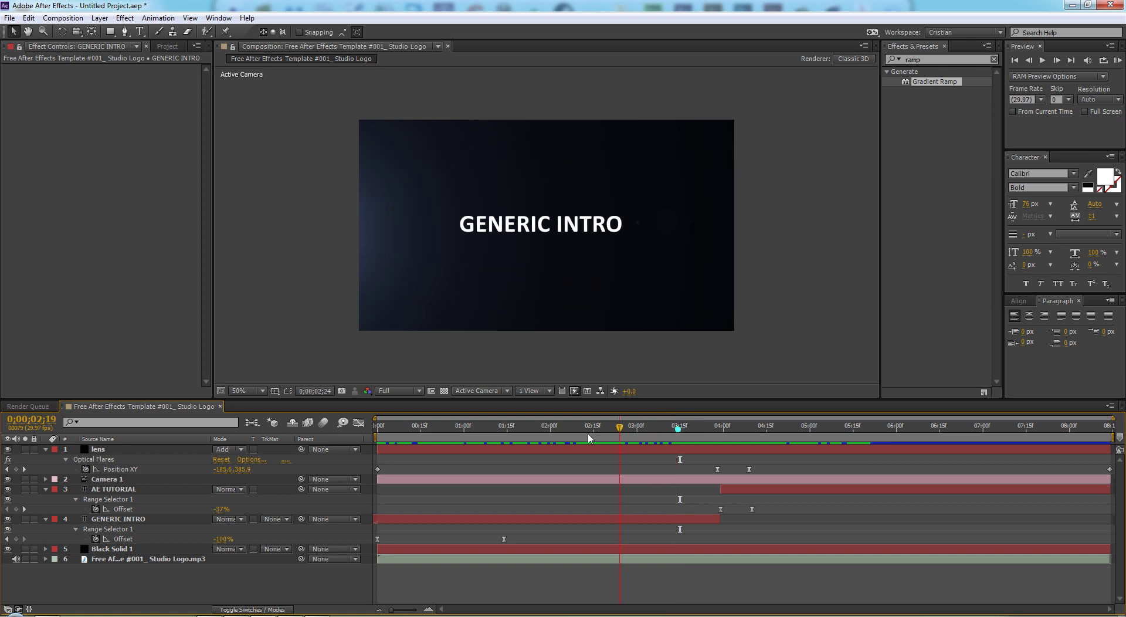
- Start a new empty project, discarding changes to the old one
left_click(9, 18)
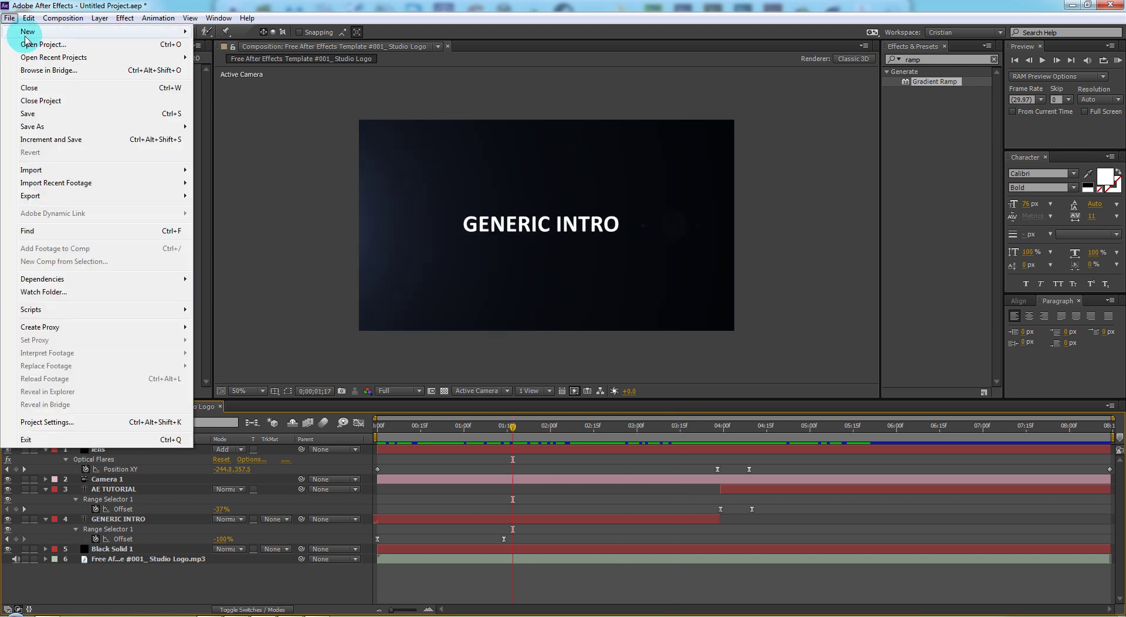
mouse_move(58, 32)
left_click(212, 32)
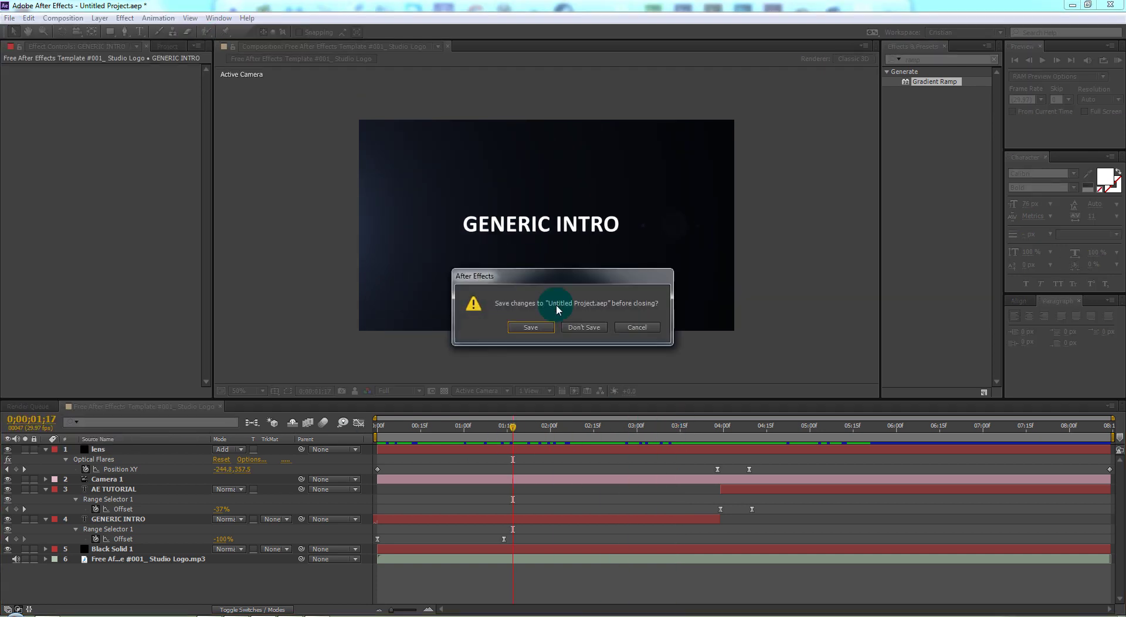
left_click(576, 327)
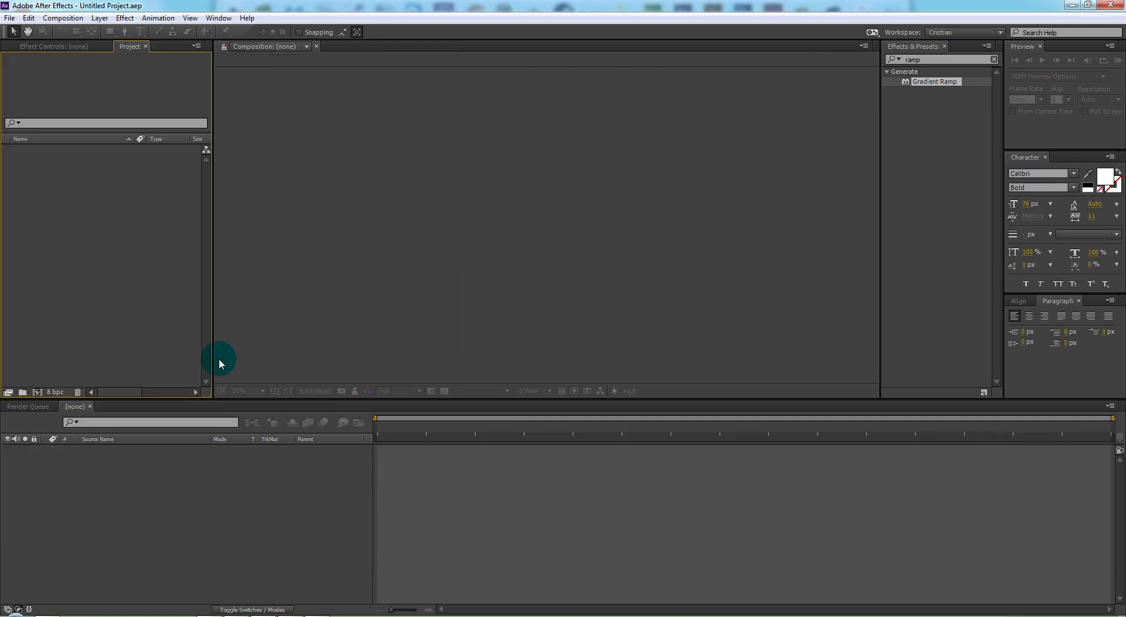
- Create Comp 1 at 1280×720, 29.97 fps with an 8-second duration
left_click(10, 18)
mouse_move(30, 32)
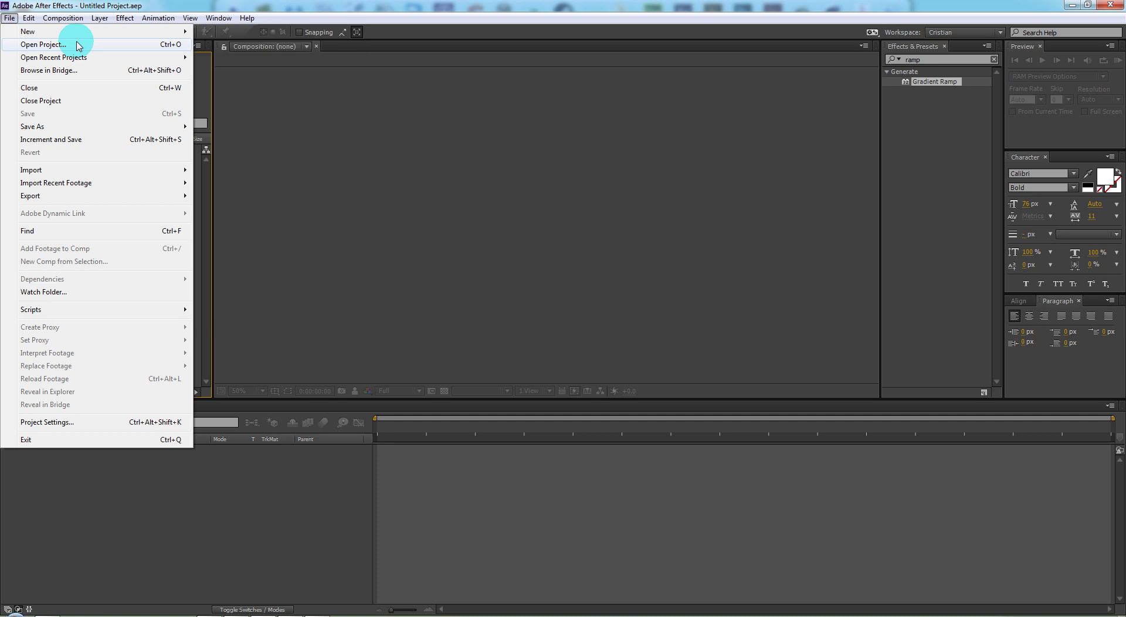
left_click(63, 18)
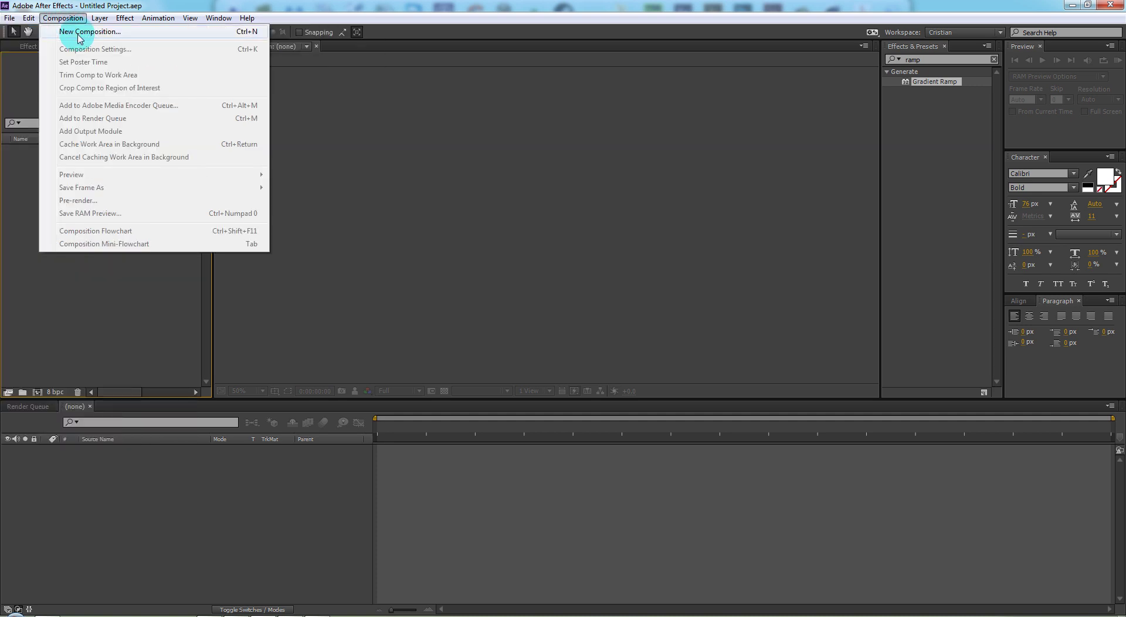
left_click(154, 33)
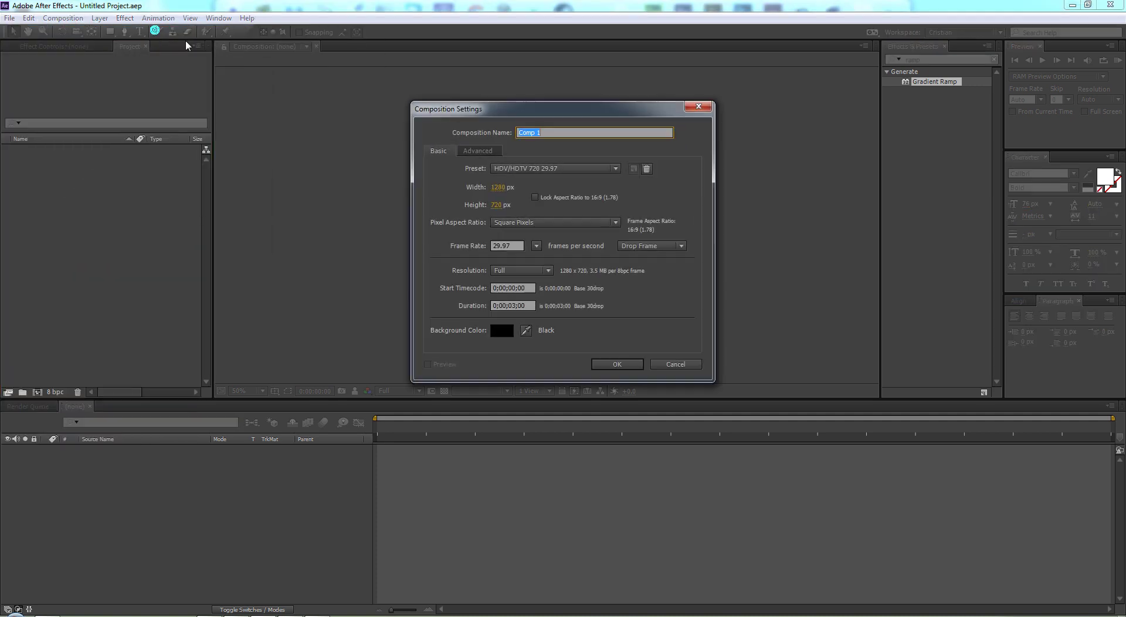
left_click(513, 306)
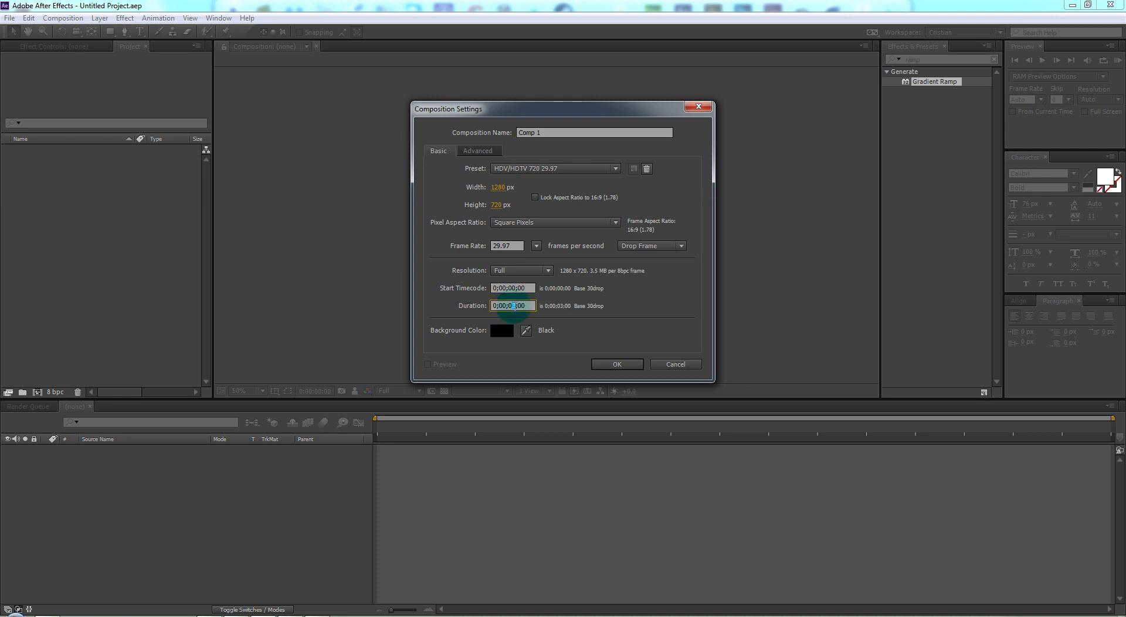
type("8")
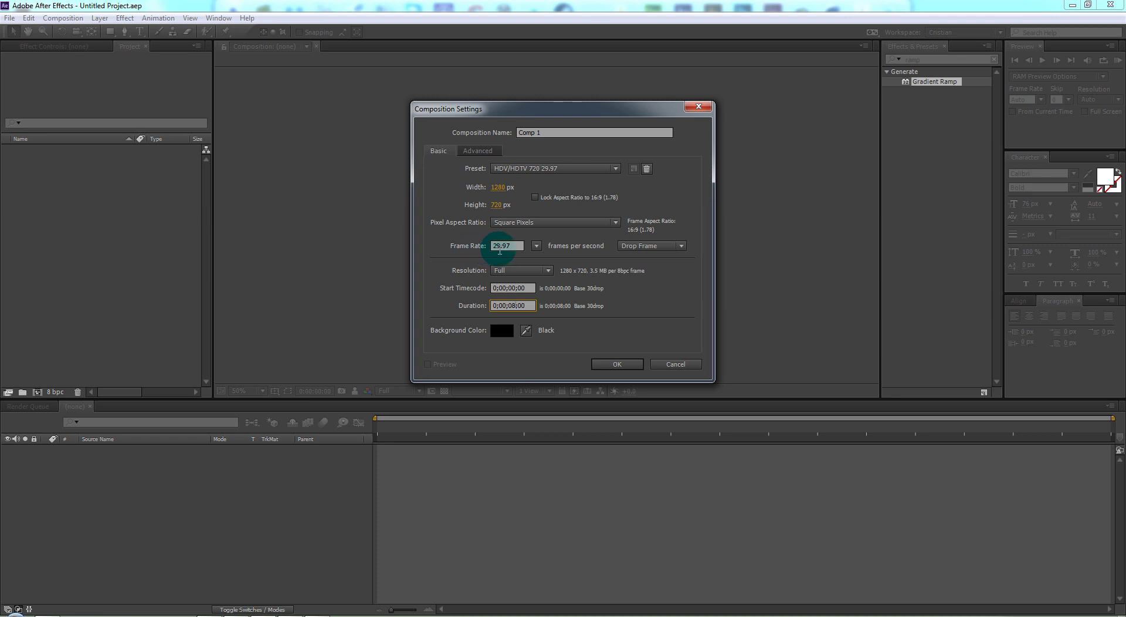
left_click(617, 364)
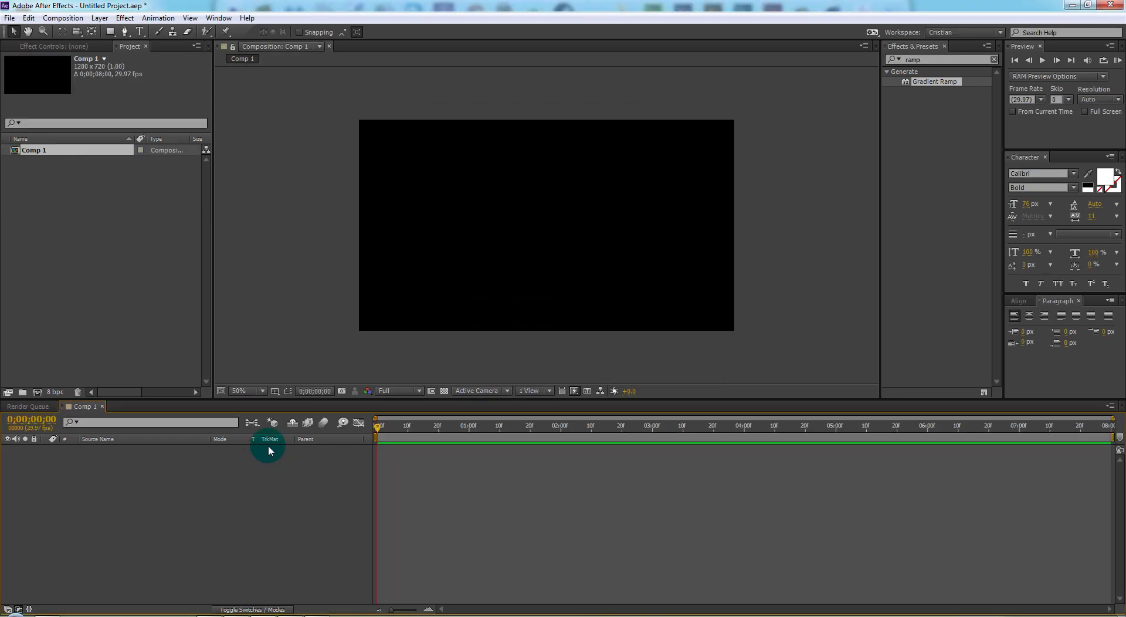
- Type GENERIC INTRO as a new text layer and move it toward the centre
left_click(141, 32)
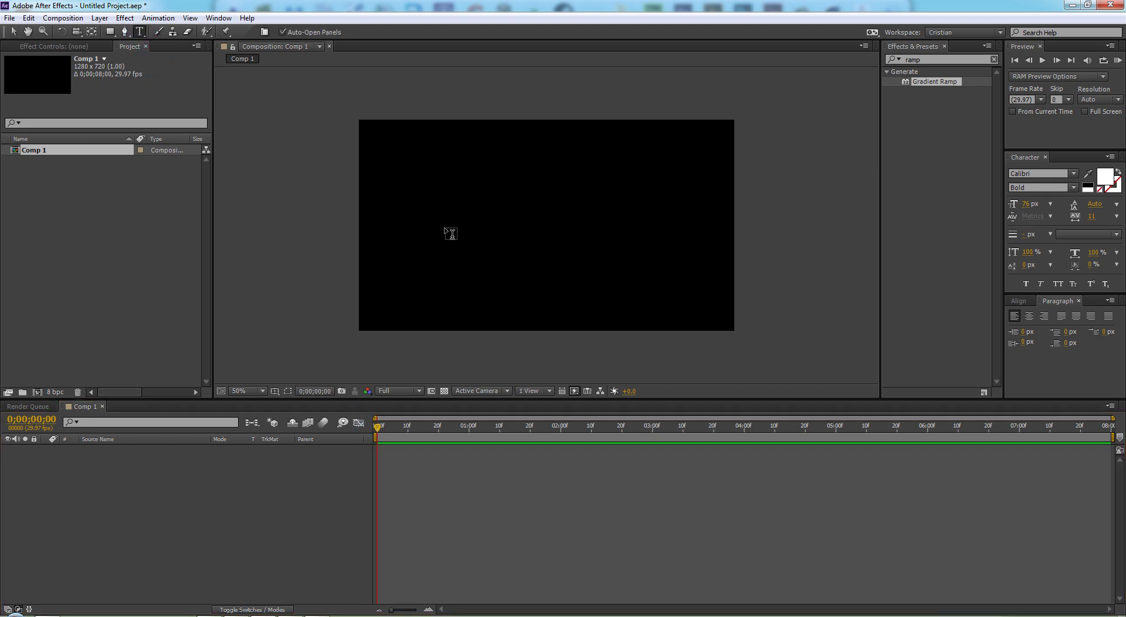
left_click(450, 233)
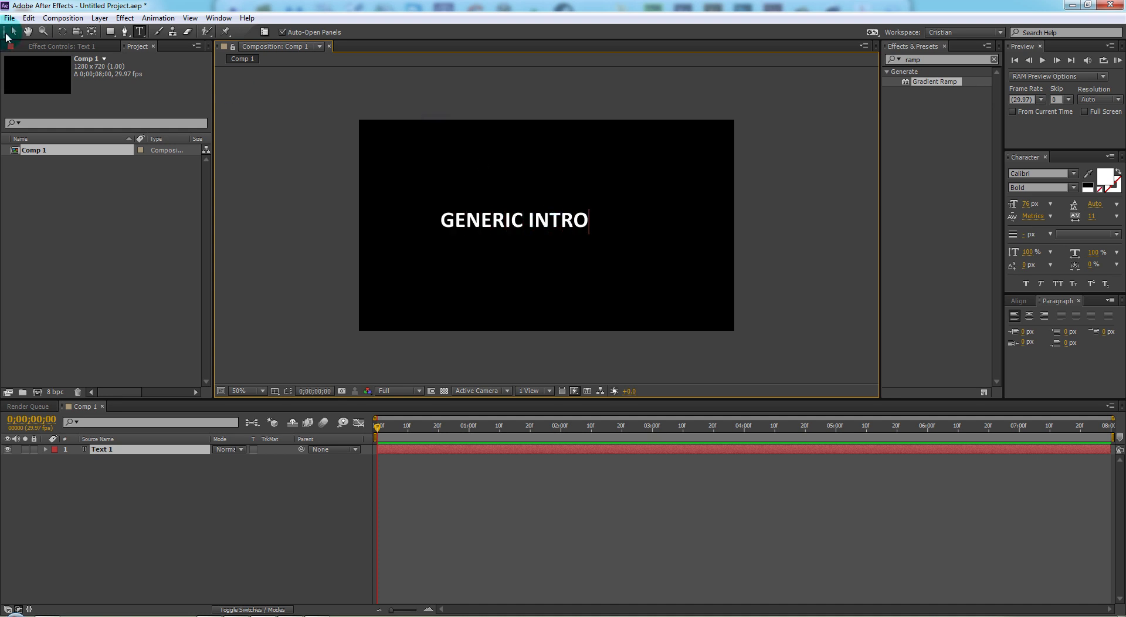
left_click(17, 34)
left_click_drag(538, 230, 509, 256)
- Show Title/Action Safe guides and centre the GENERIC INTRO text within them
left_click(274, 392)
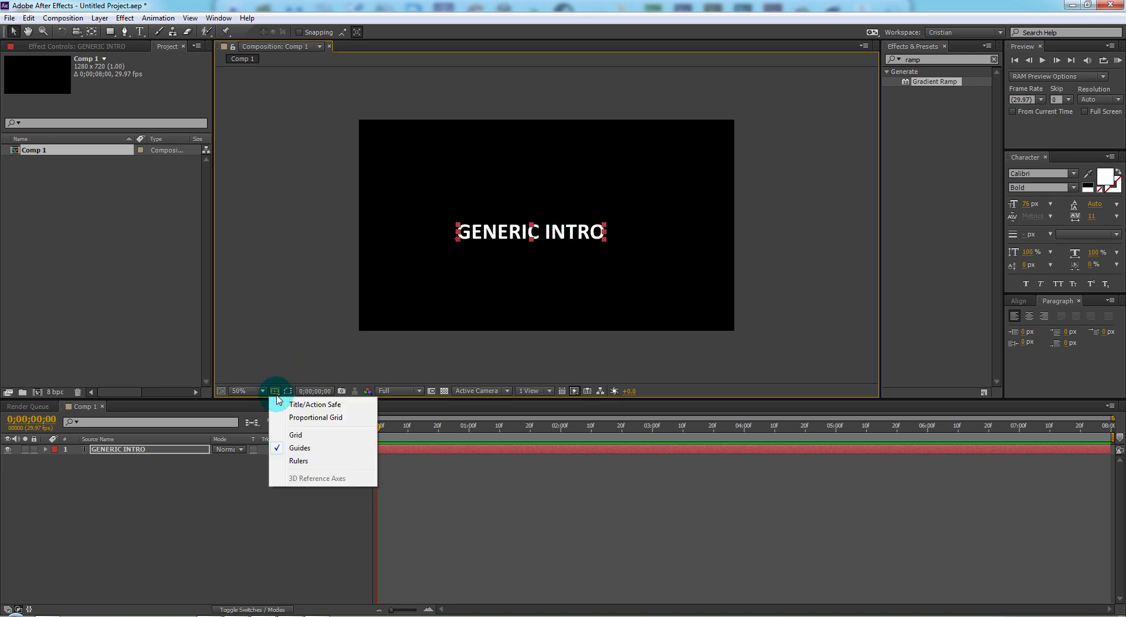
left_click(296, 404)
left_click_drag(567, 226, 579, 219)
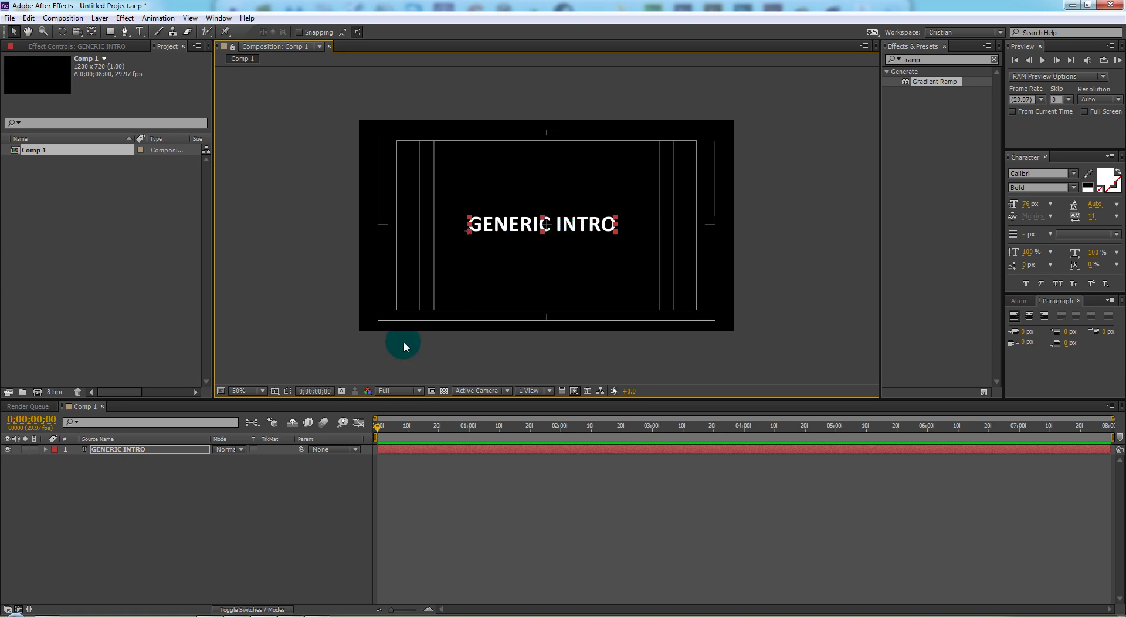
left_click(276, 477)
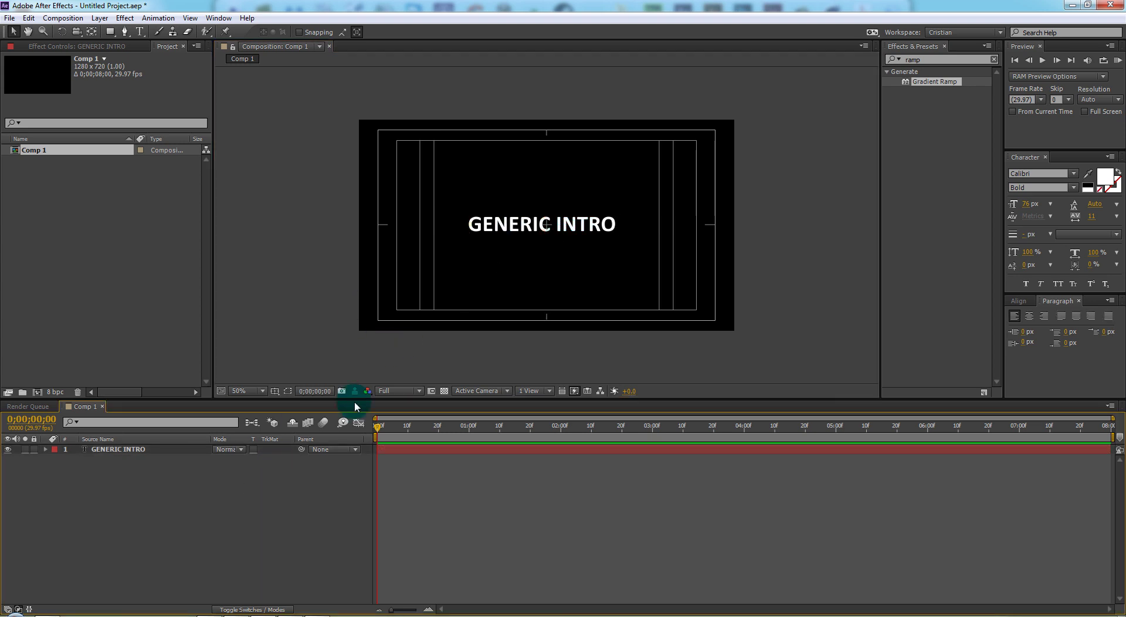
left_click(106, 451)
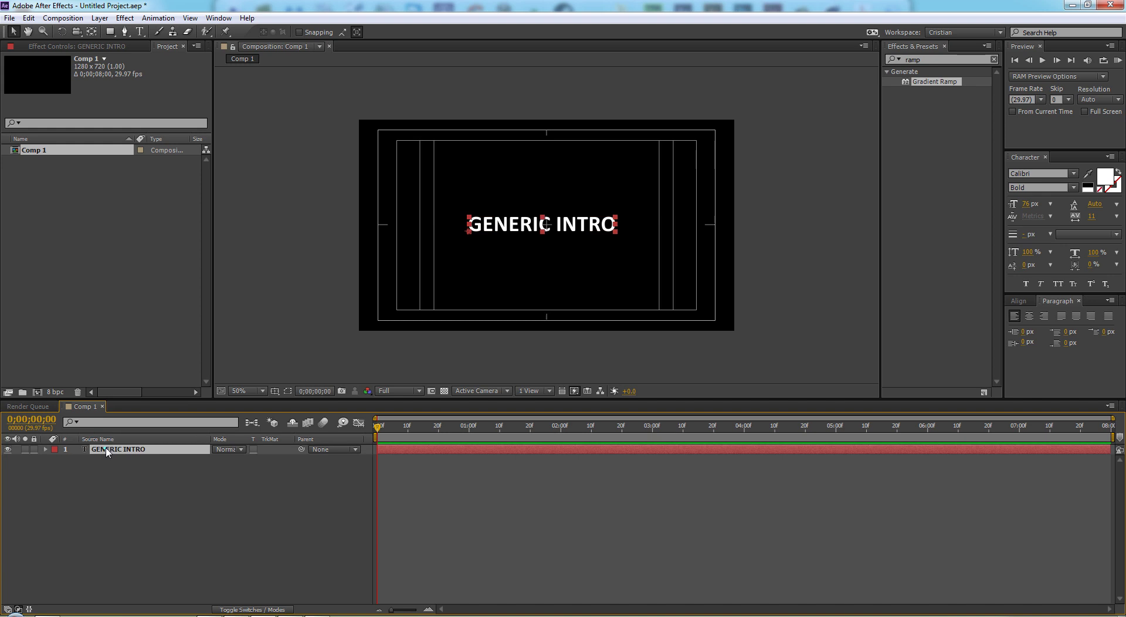
- Add a Scale animator to GENERIC INTRO, then add Opacity and Blur to Animator 1
left_click(45, 449)
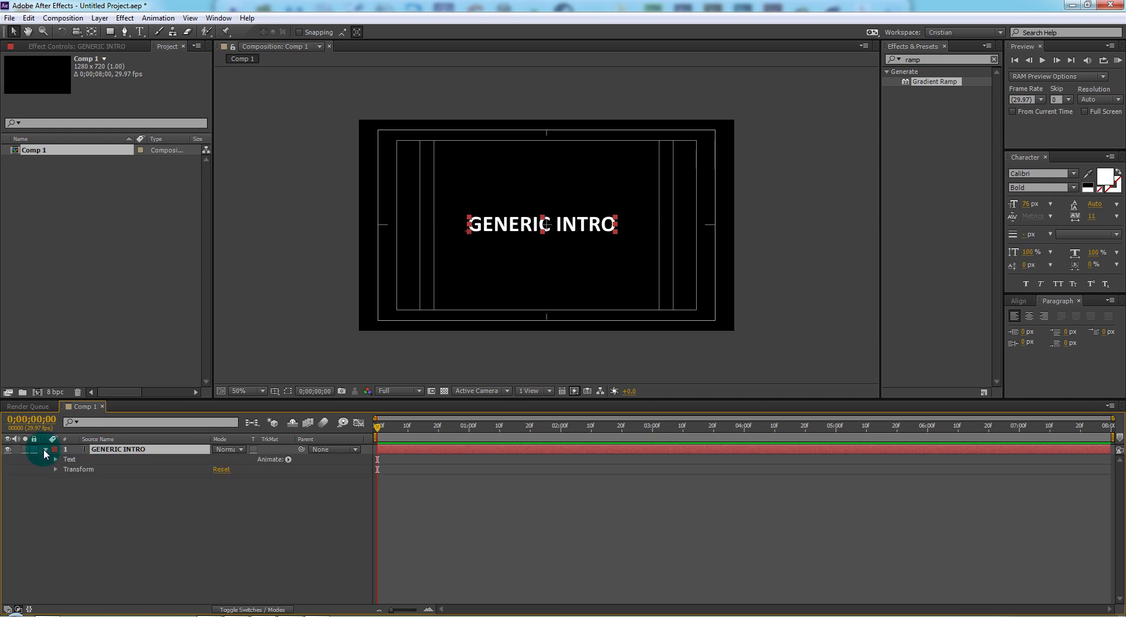
left_click(289, 459)
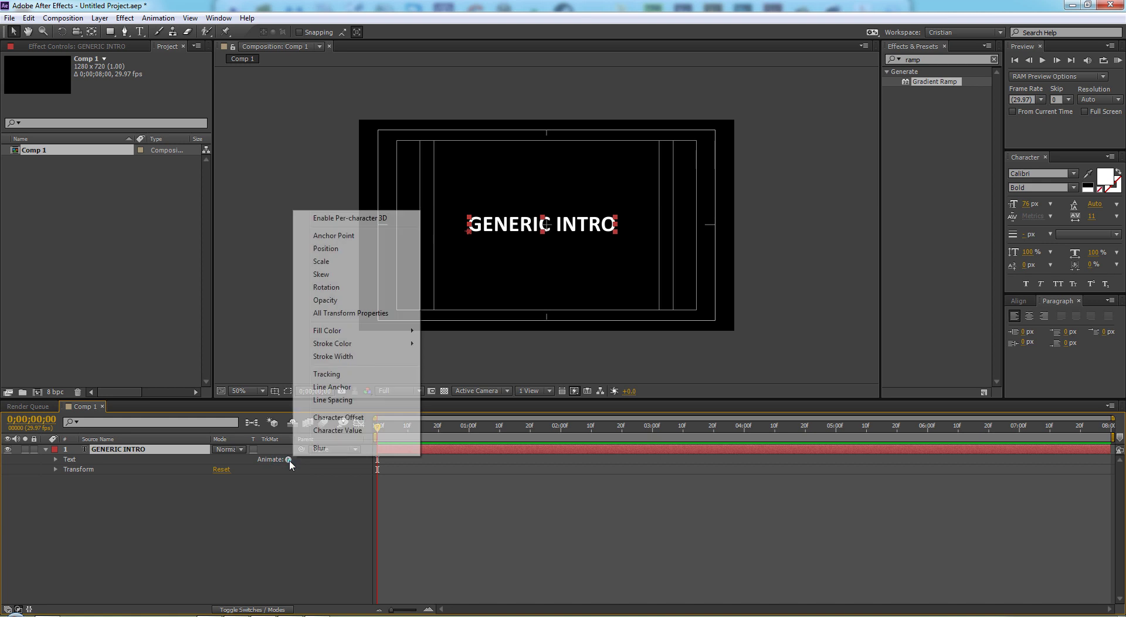
left_click(330, 262)
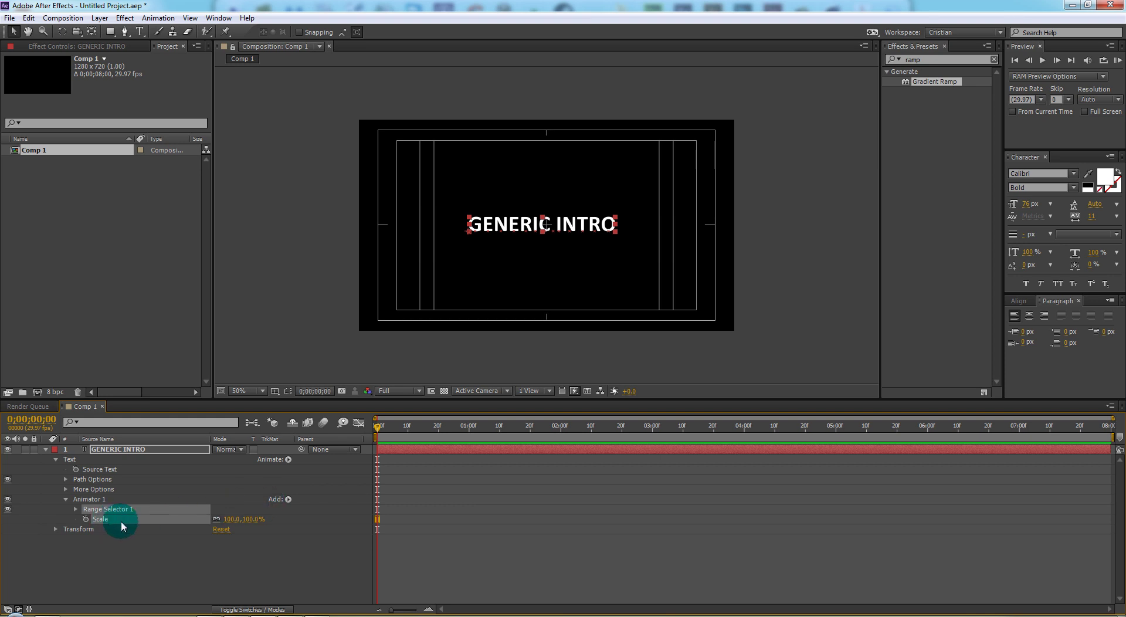
left_click(288, 499)
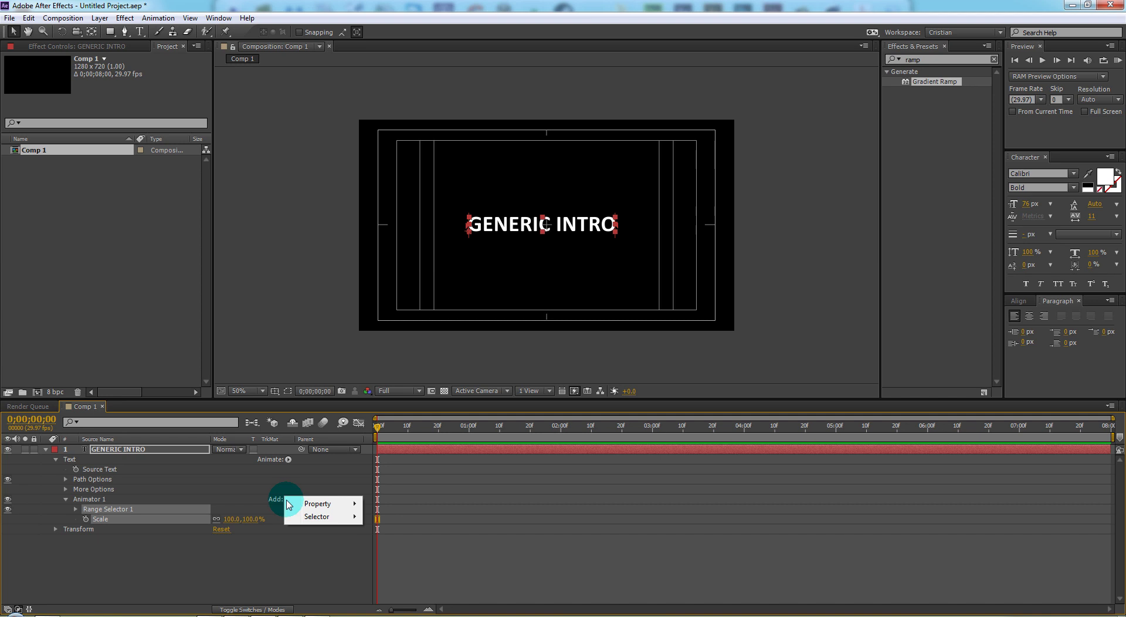
left_click(310, 505)
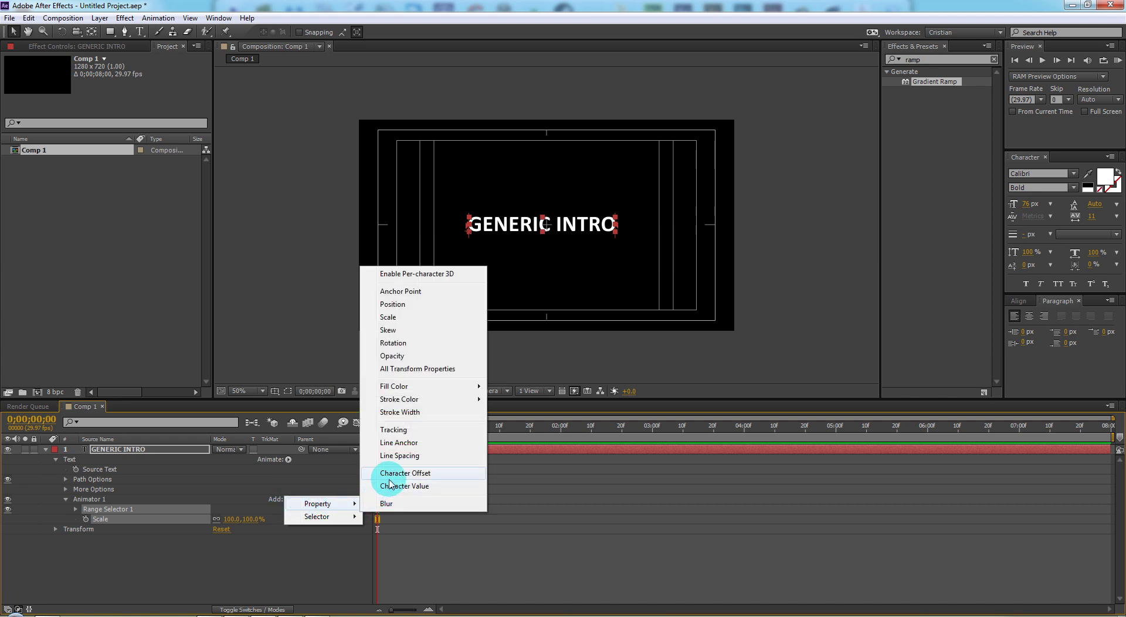
left_click(392, 355)
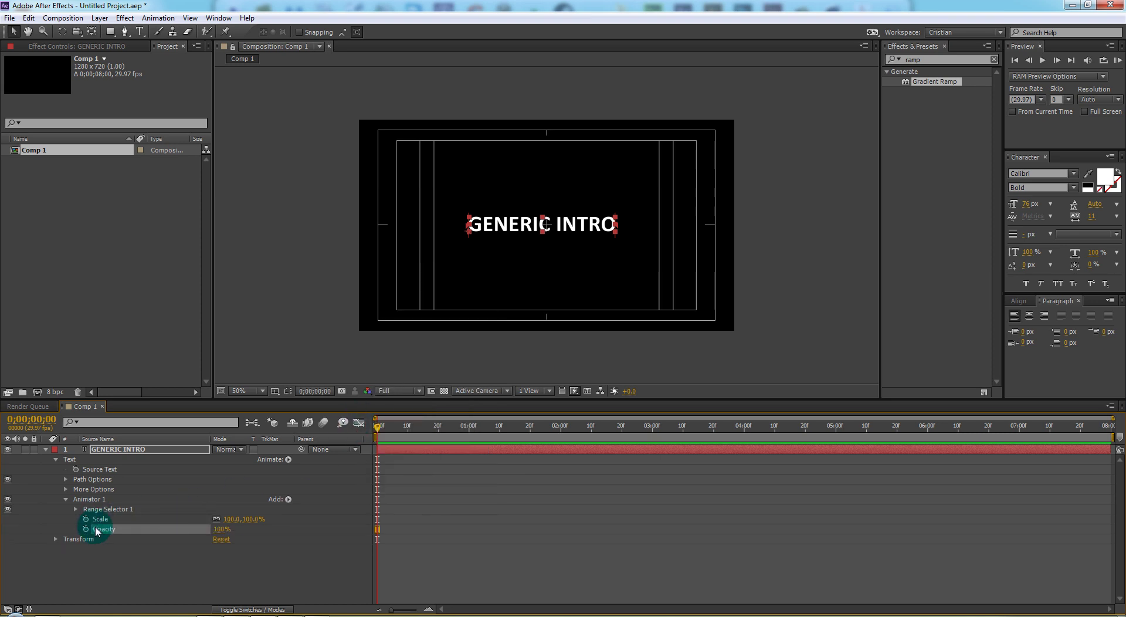
left_click(286, 502)
left_click(305, 503)
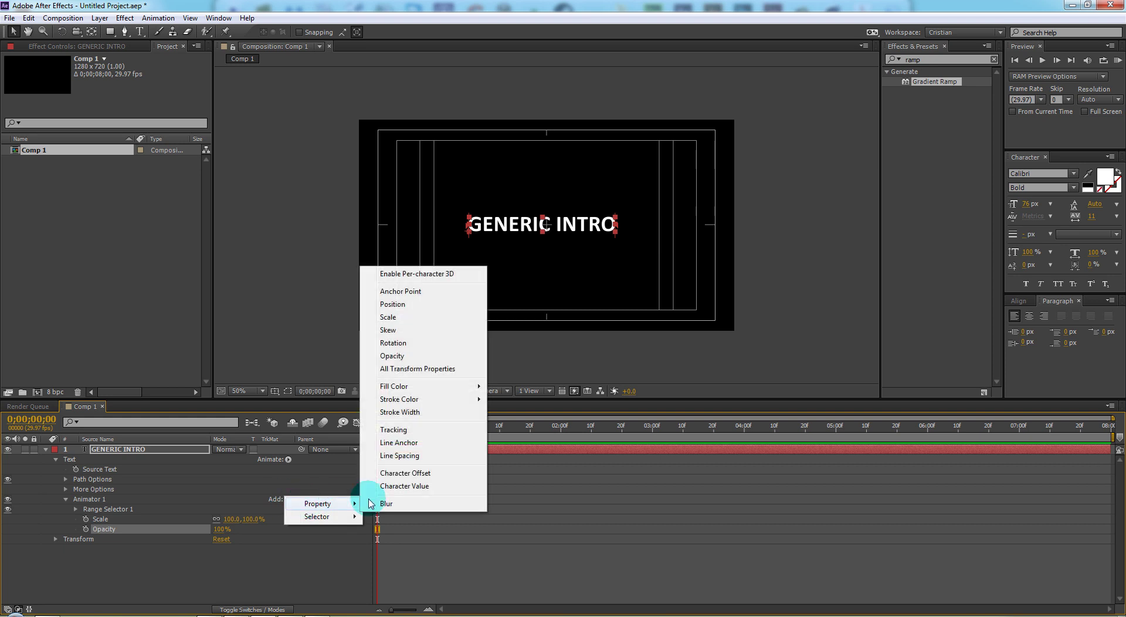
left_click(386, 503)
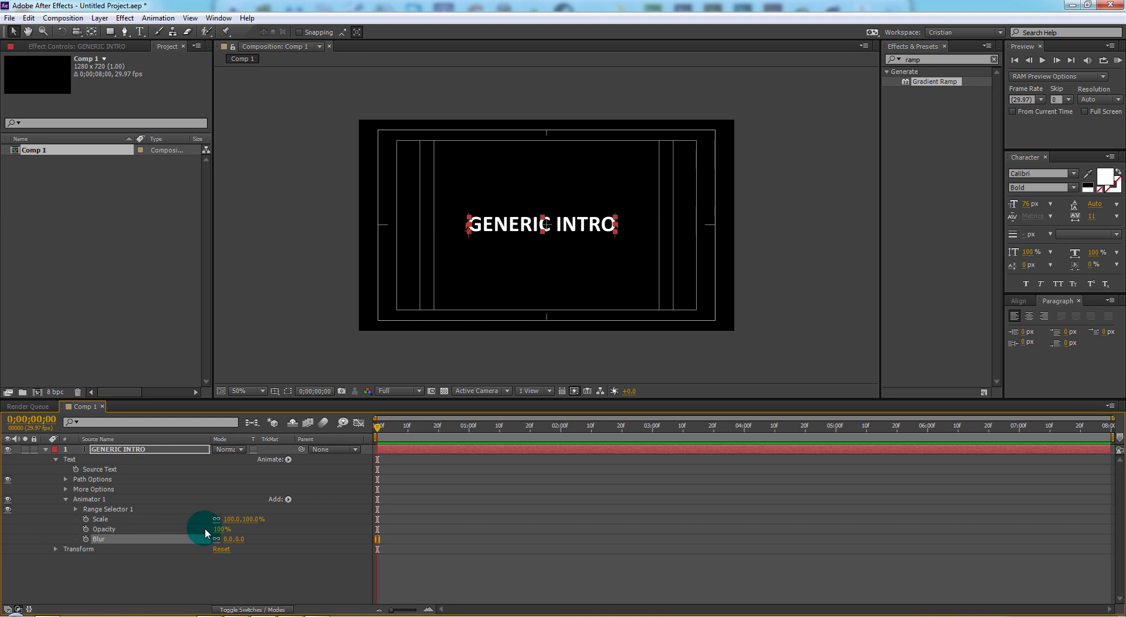
- Set Animator 1's Scale to 400%
left_click_drag(252, 523, 407, 497)
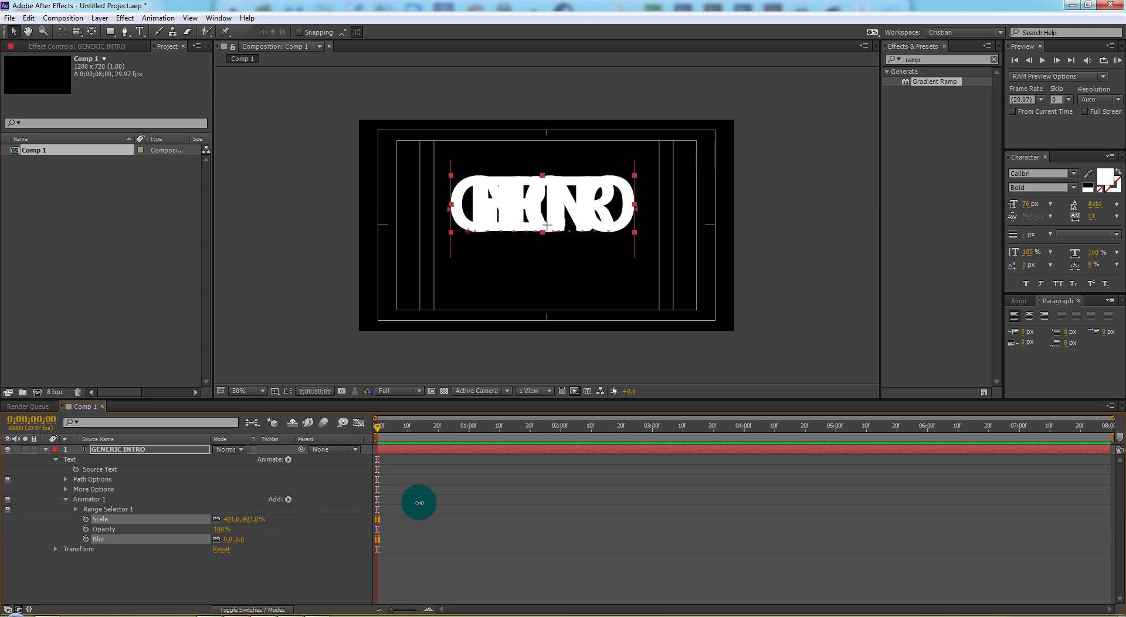
left_click(252, 519)
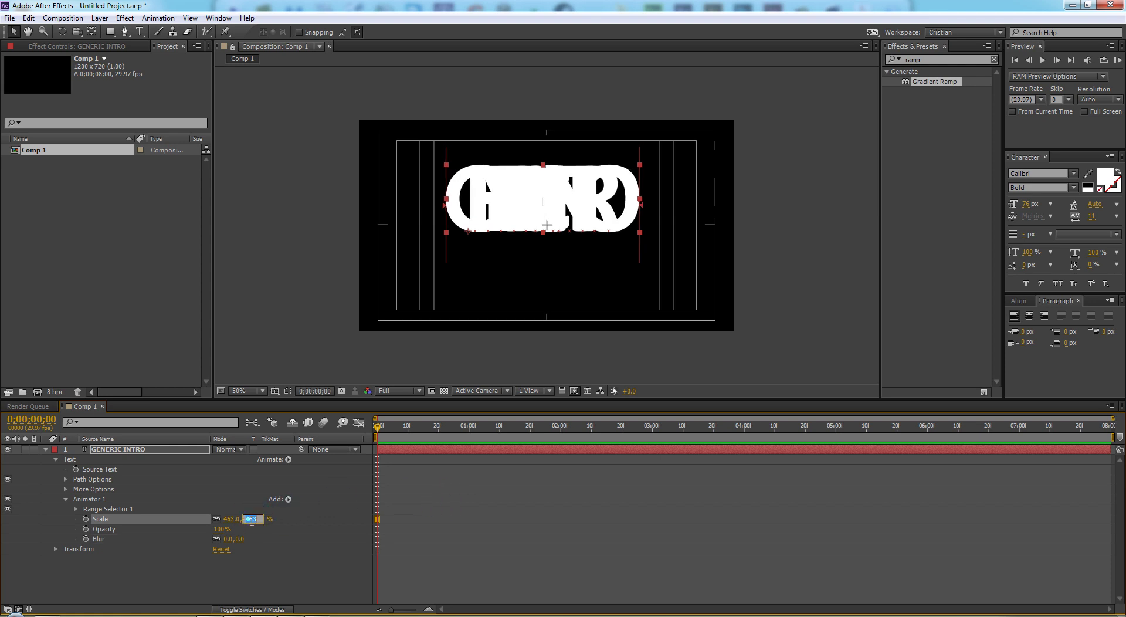
type("00")
left_click(254, 583)
- Set the animator Blur to 100 and Opacity to 0%, hiding the text
left_click(581, 191)
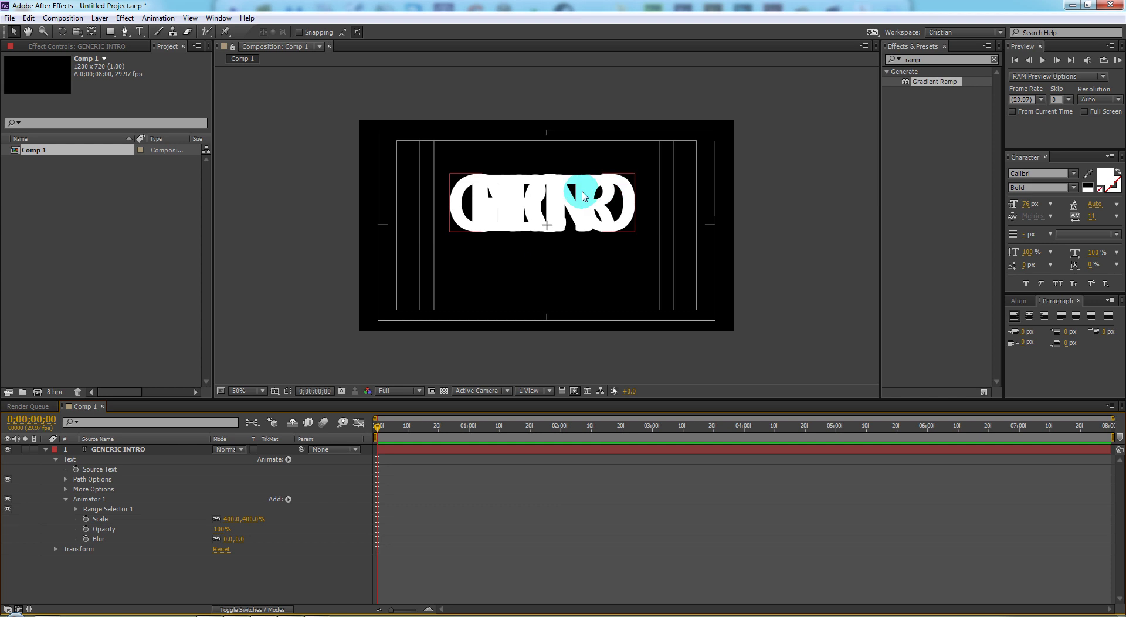
left_click(245, 520)
left_click(218, 531)
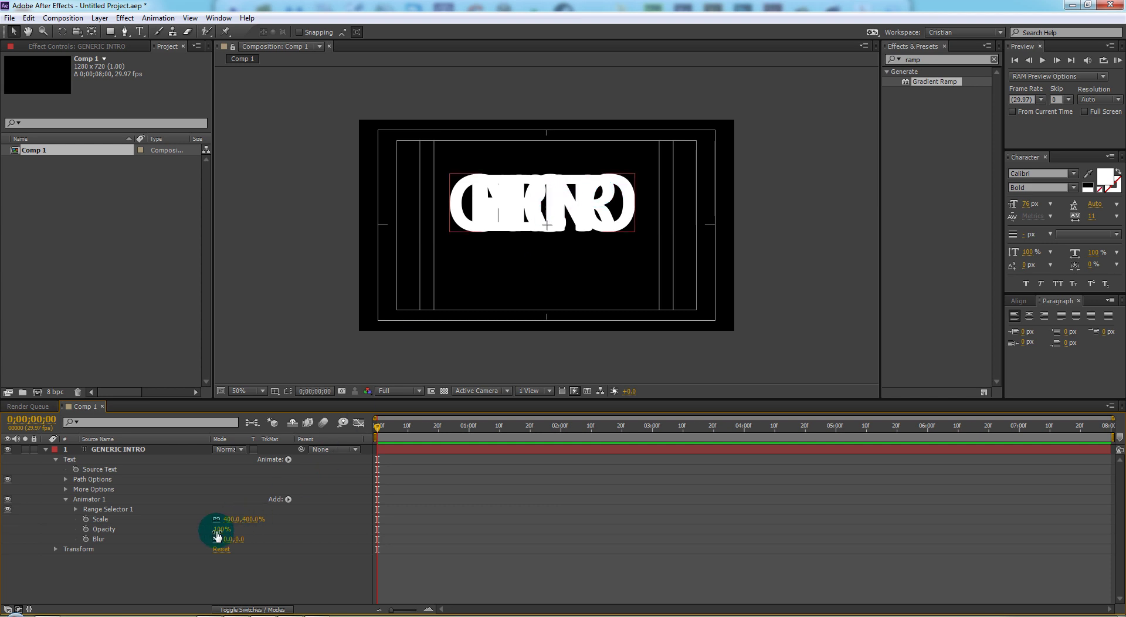
mouse_move(238, 539)
left_mouse_down()
mouse_move(306, 536)
mouse_move(249, 538)
mouse_move(279, 539)
left_mouse_up()
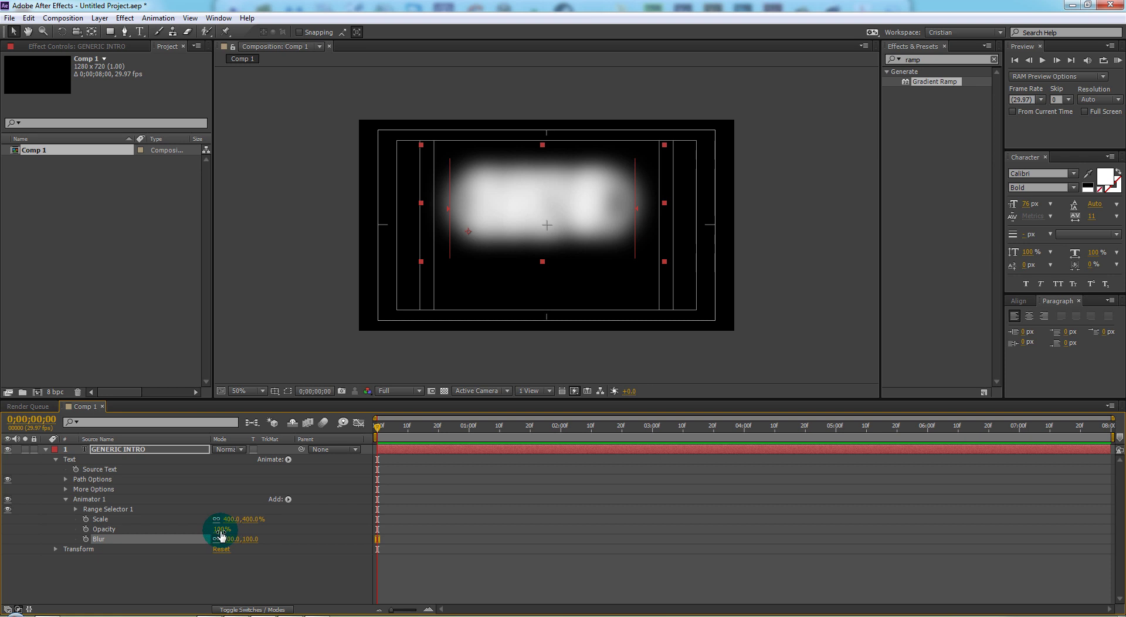
left_click_drag(223, 529, 174, 529)
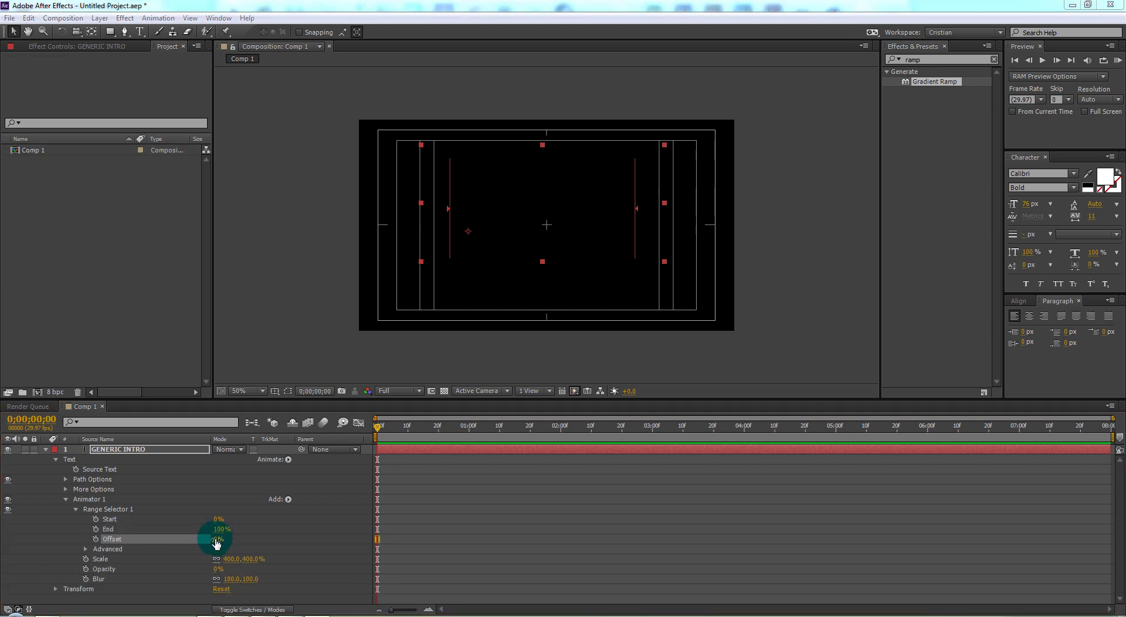
- Scrub Range Selector 1 Offset to about 34% and expand the text's More Options
left_click_drag(217, 542, 243, 535)
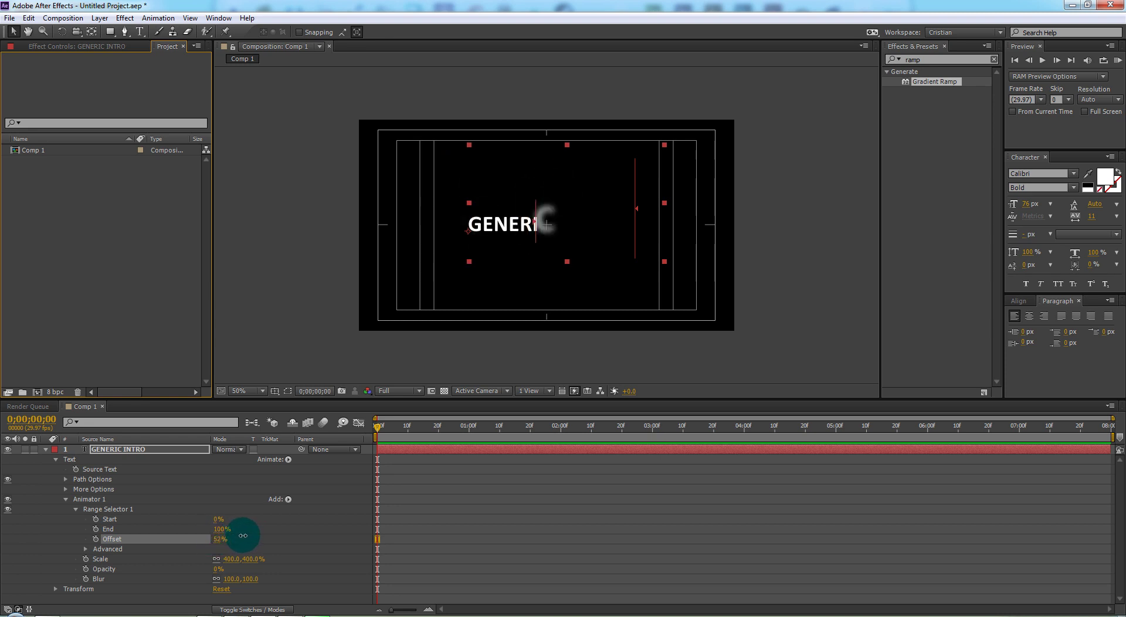
left_click(539, 226)
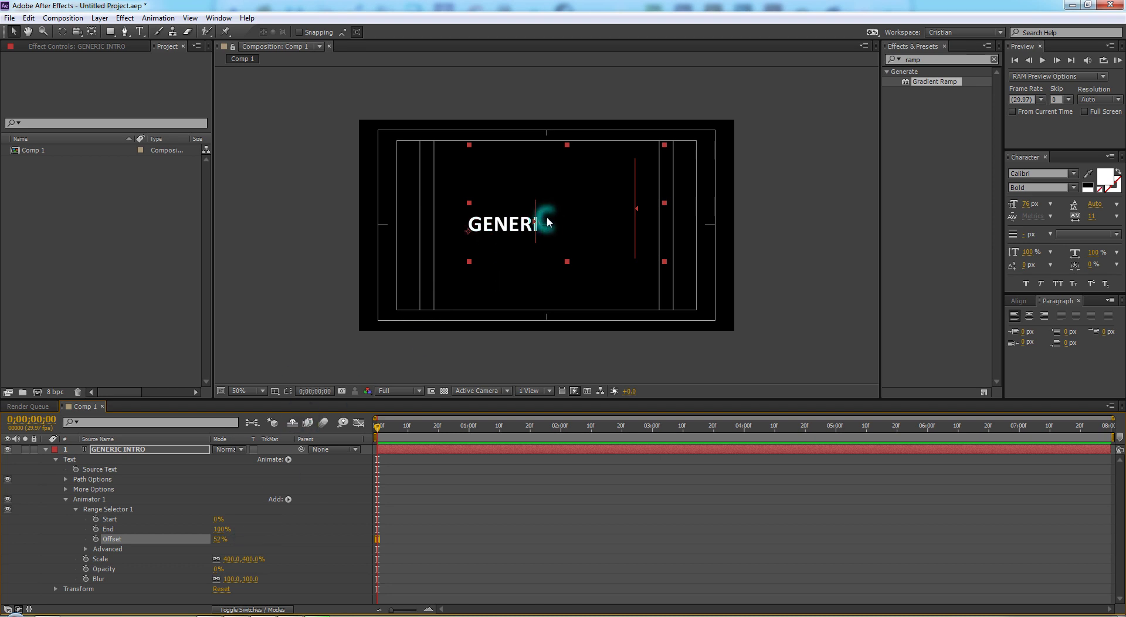
mouse_move(220, 544)
left_mouse_down()
mouse_move(265, 538)
mouse_move(215, 538)
left_mouse_up()
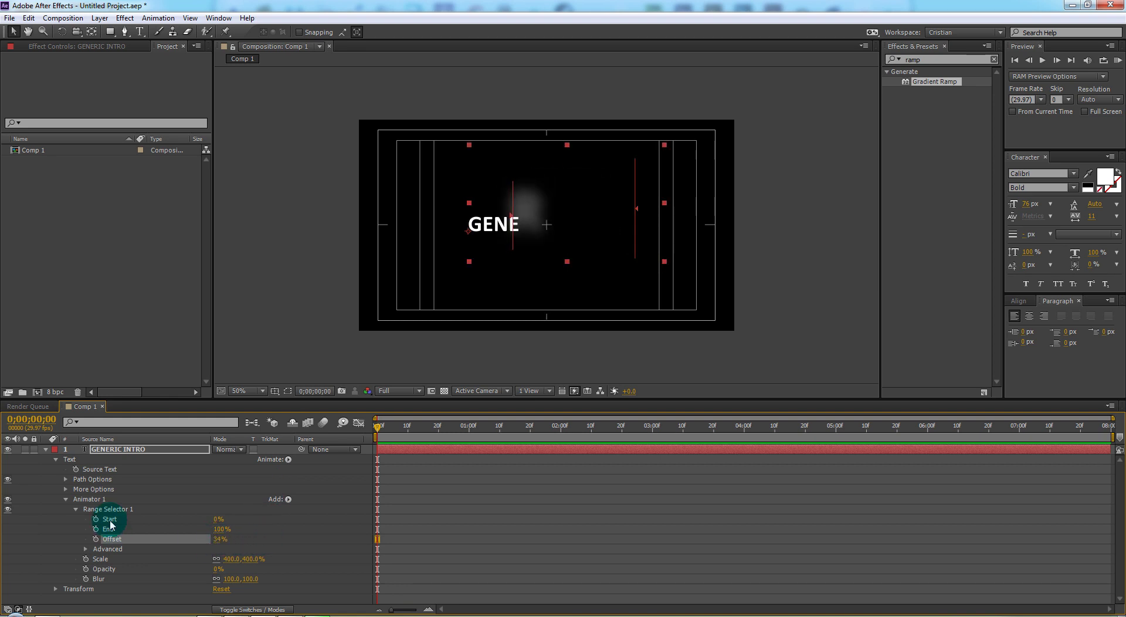
left_click(65, 490)
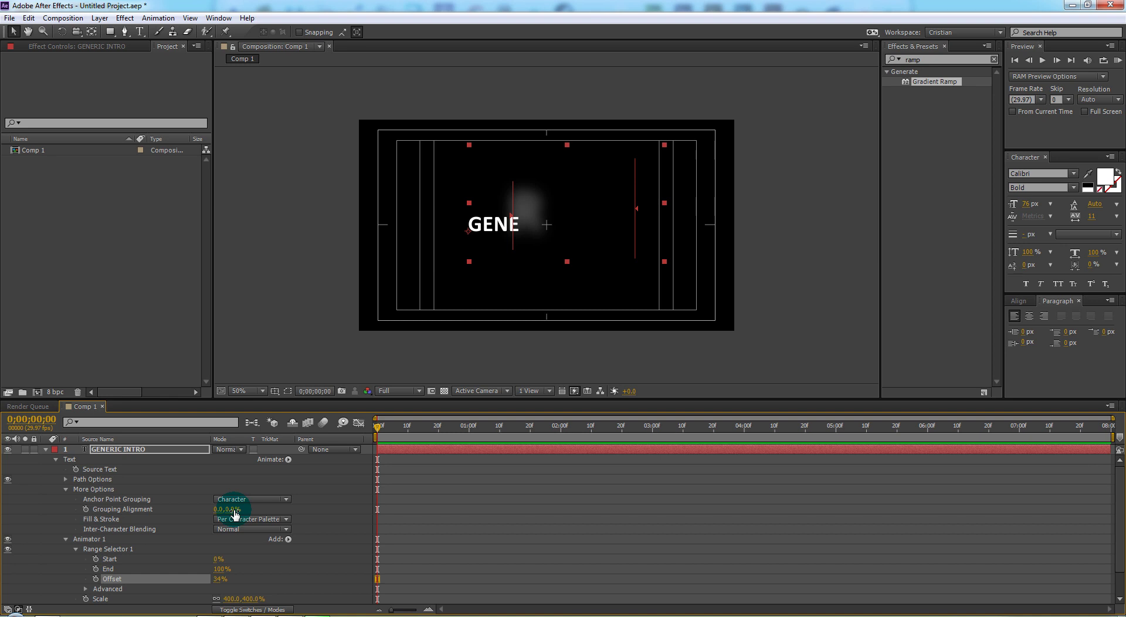
- Set Grouping Alignment to 0.0, -50.0%
left_click_drag(234, 510, 257, 507)
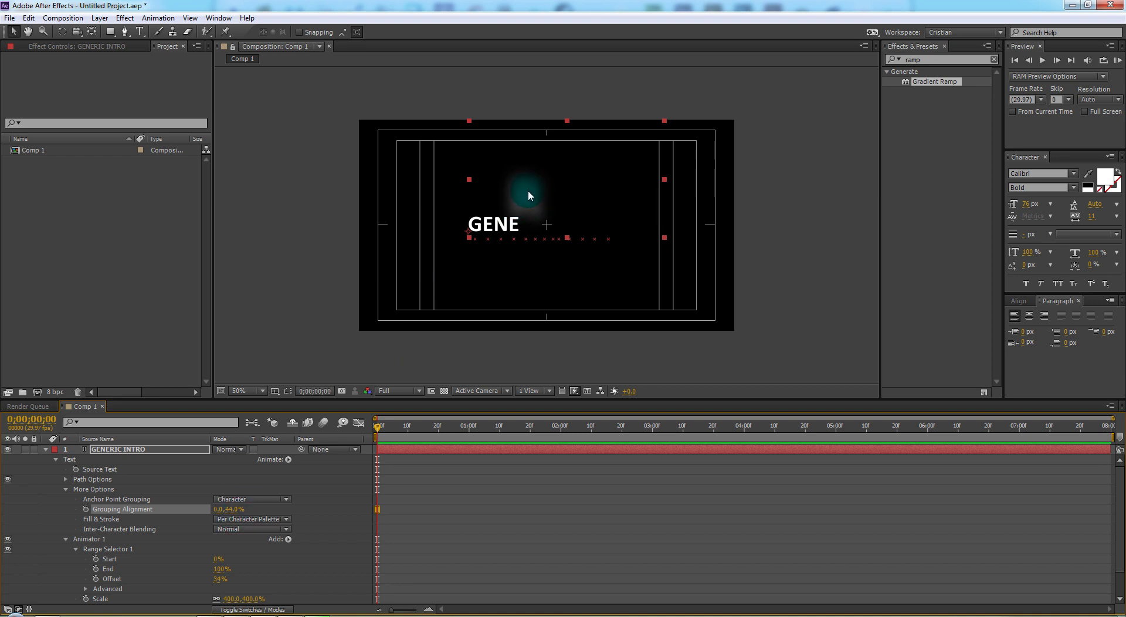
key("slash")
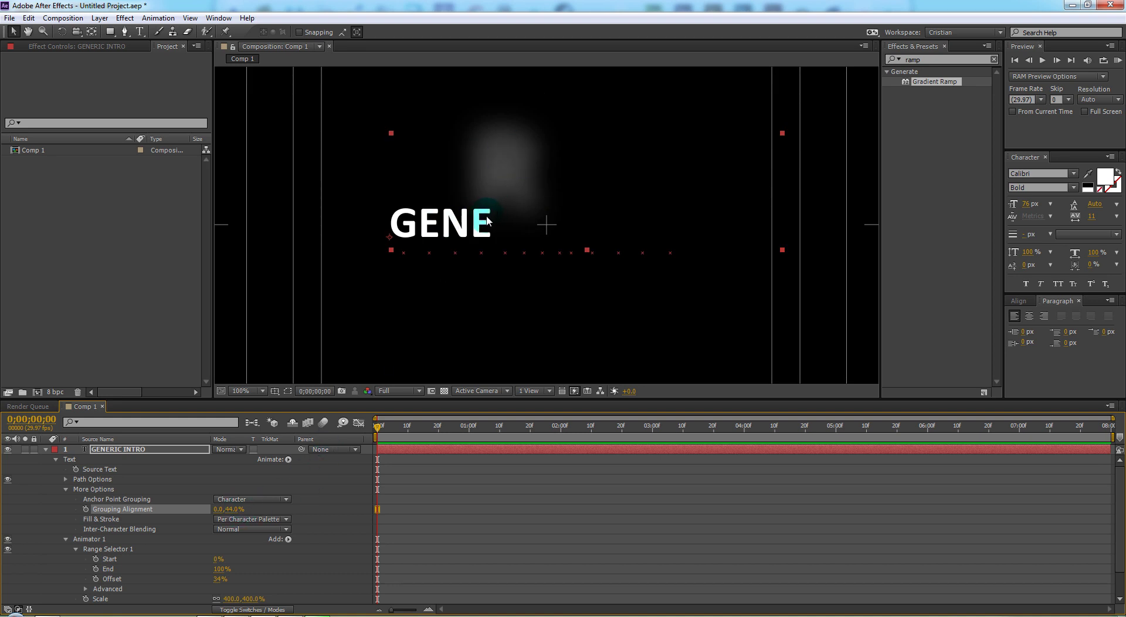
left_click(233, 509)
mouse_move(233, 510)
left_mouse_down()
mouse_move(182, 500)
mouse_move(231, 509)
left_mouse_up()
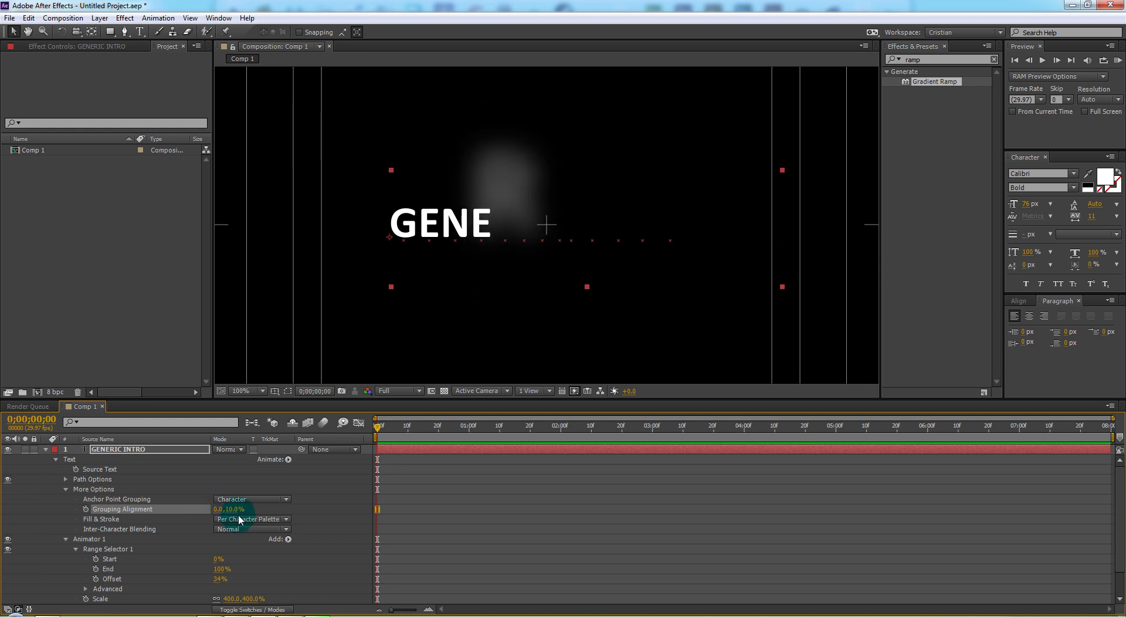
left_click(231, 509)
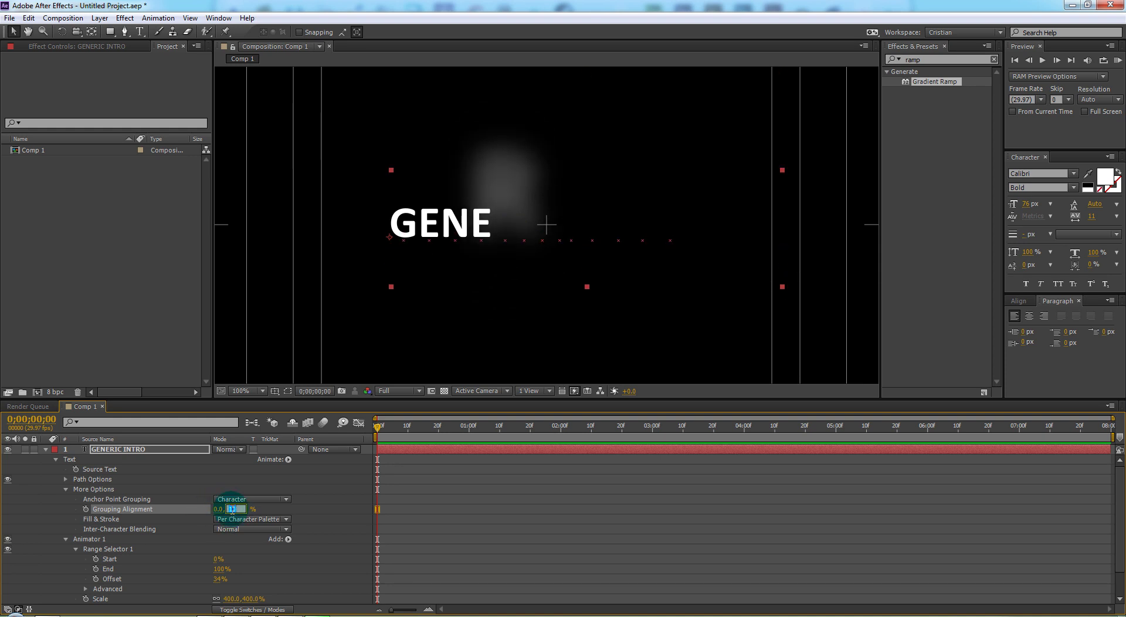
type("-50")
key("Return")
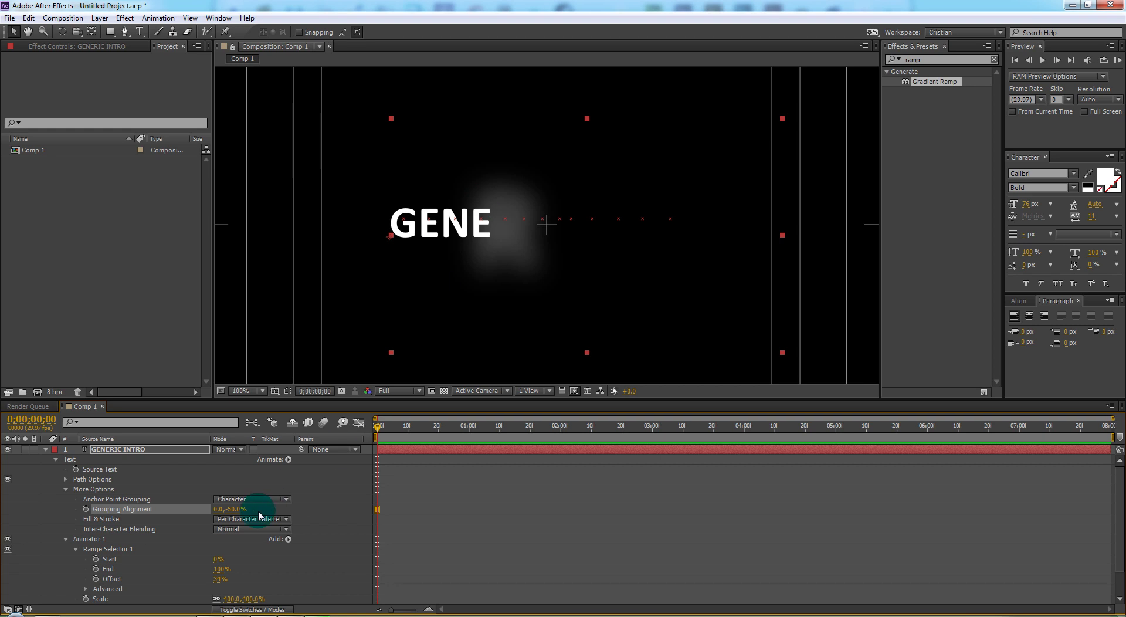
- Scrub Offset to 100%, hide the safe guides, and collapse More Options
mouse_move(219, 578)
left_mouse_down()
mouse_move(264, 579)
mouse_move(340, 428)
left_mouse_up()
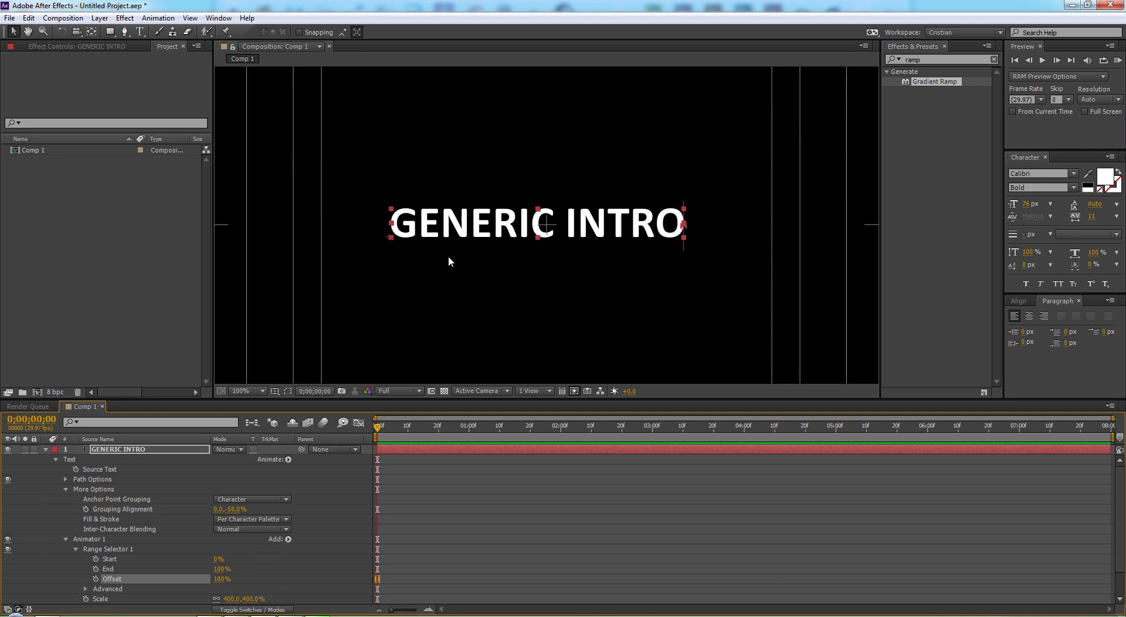
left_click(284, 399)
left_click(276, 392)
left_click(317, 404)
scroll(450, 233, "down", 2)
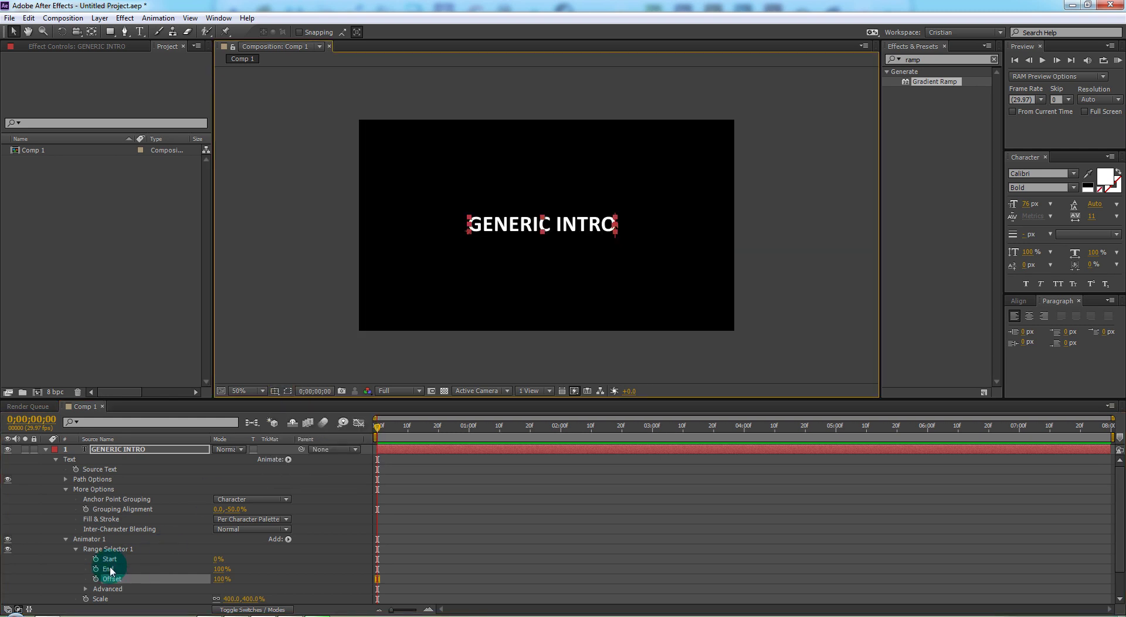
left_click(66, 489)
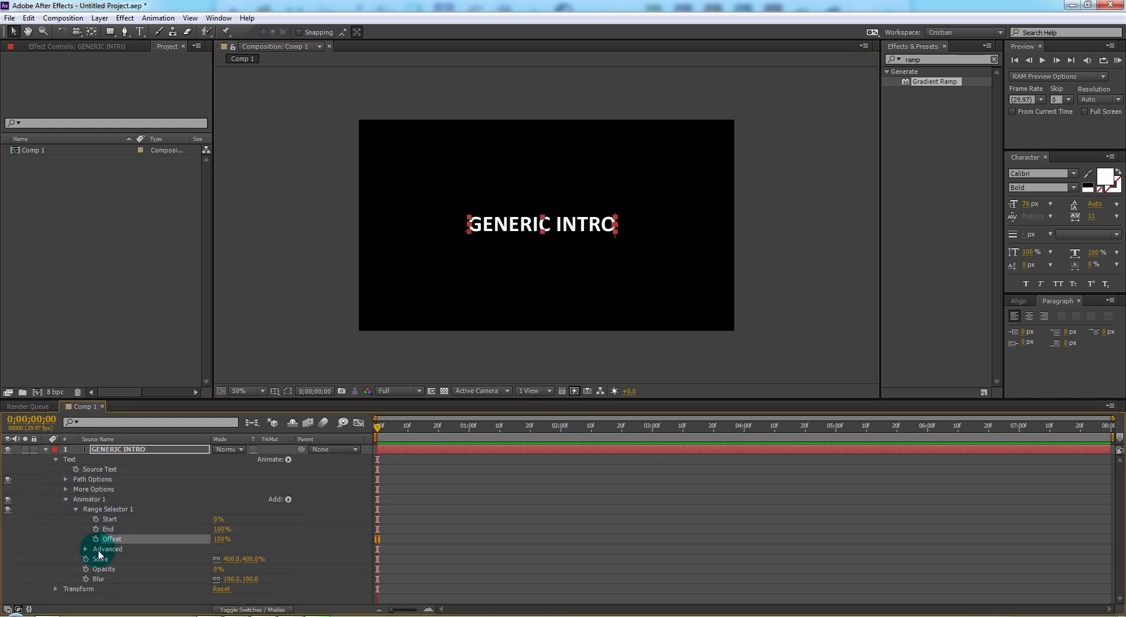
- Set the range selector's Advanced Shape to Smooth and preview the reveal
left_click(85, 549)
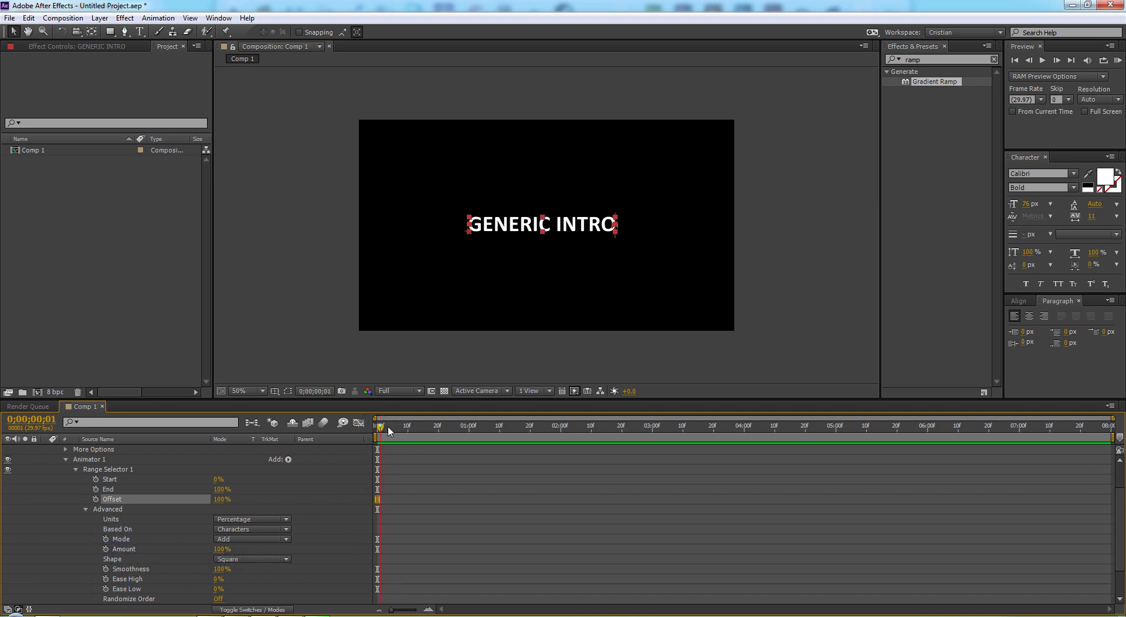
left_click_drag(437, 431, 377, 425)
left_click(290, 561)
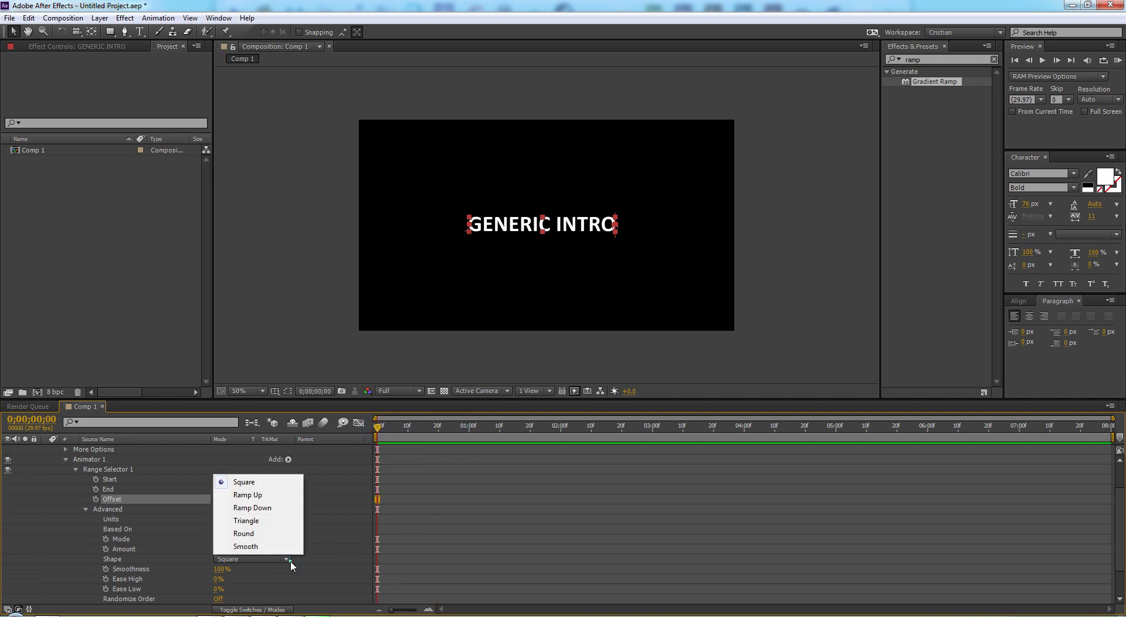
left_click(245, 546)
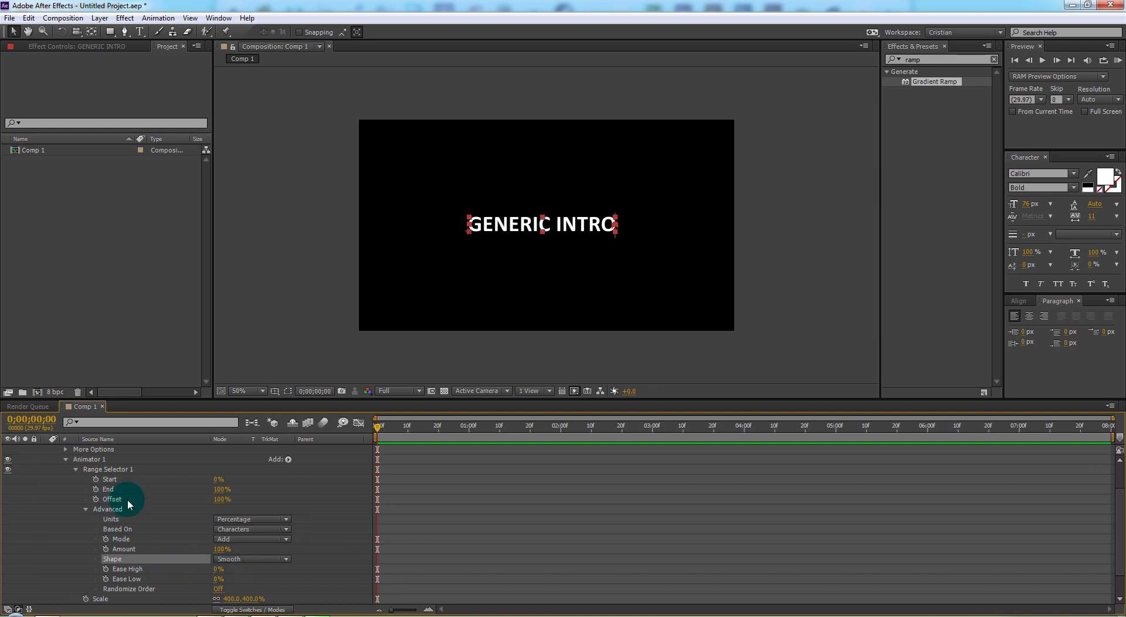
left_click(211, 499)
left_click_drag(262, 500, 186, 497)
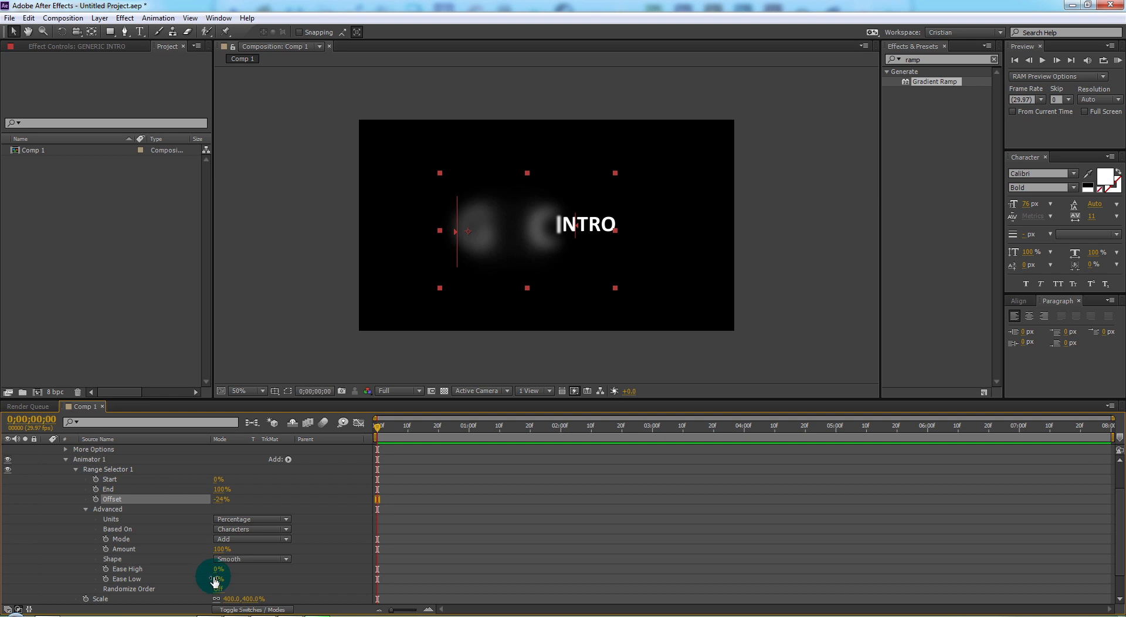
- Change the Shape to Ramp Down and scrub Offset to 100%, hiding the text
left_click(283, 561)
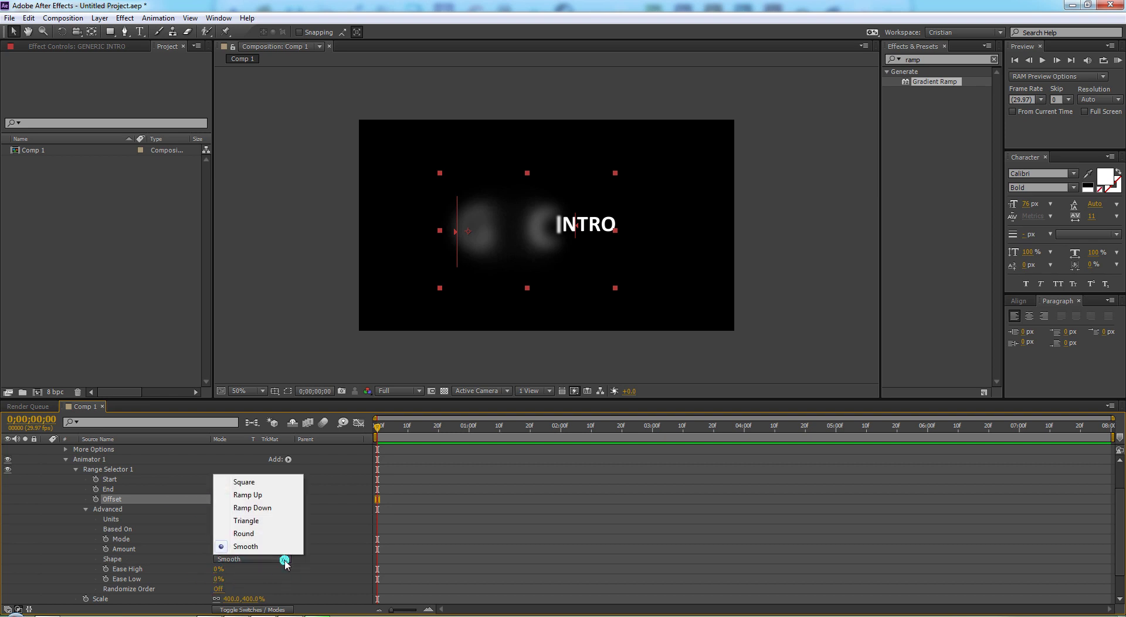
left_click(256, 508)
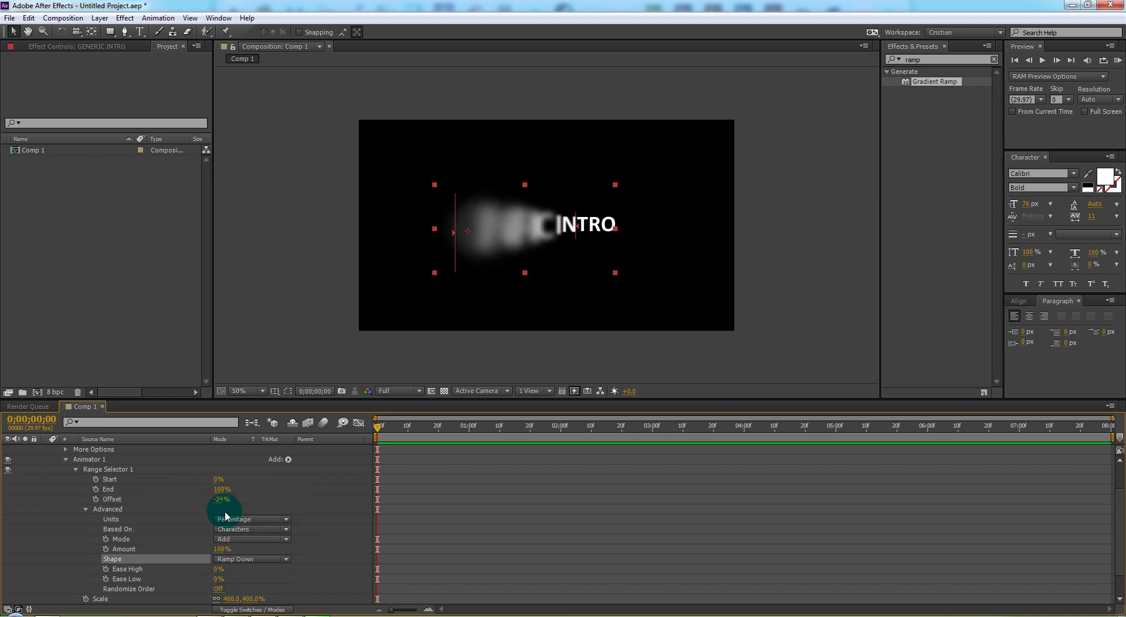
left_click_drag(222, 499, 305, 506)
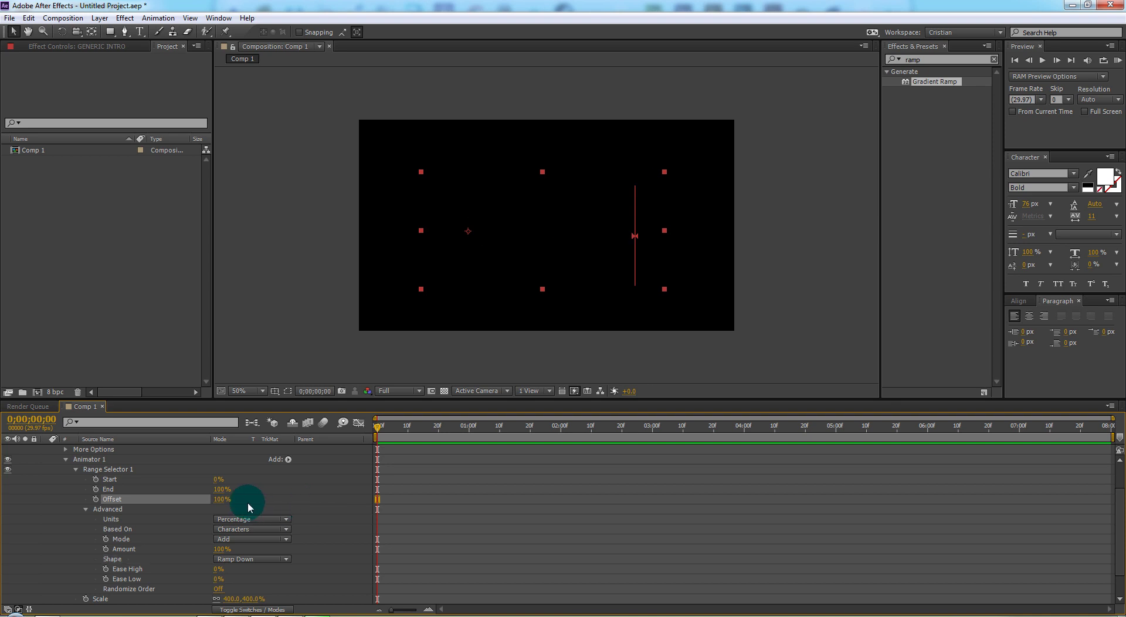
- Keyframe Offset at 100% at 0s and -100% at 2s for the text reveal
left_click_drag(222, 503, 120, 517)
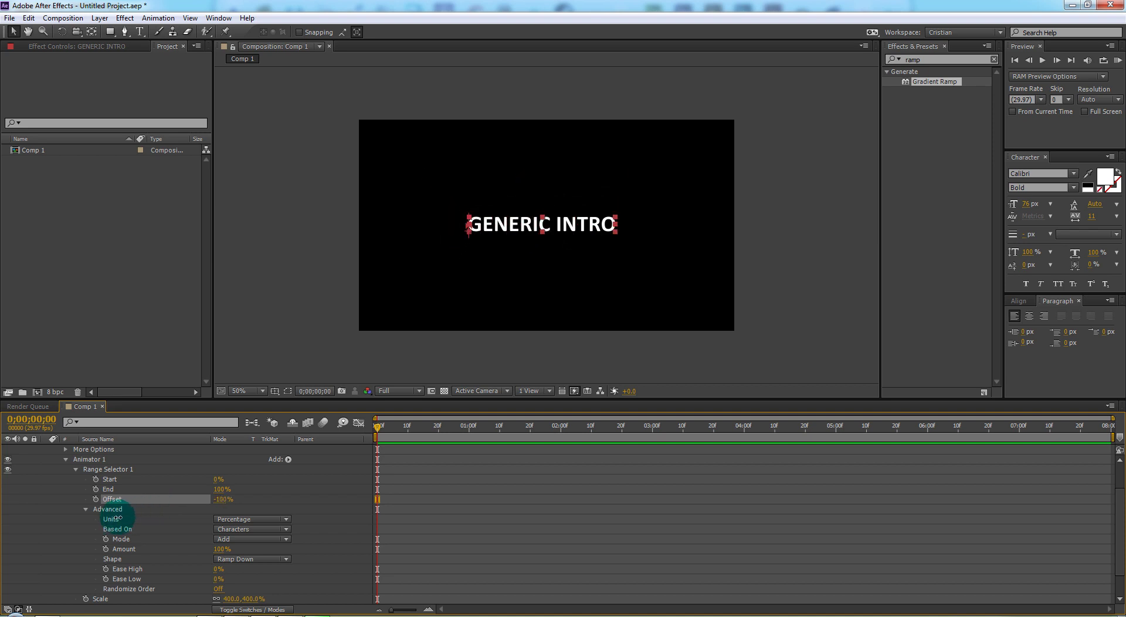
left_click_drag(117, 518, 276, 519)
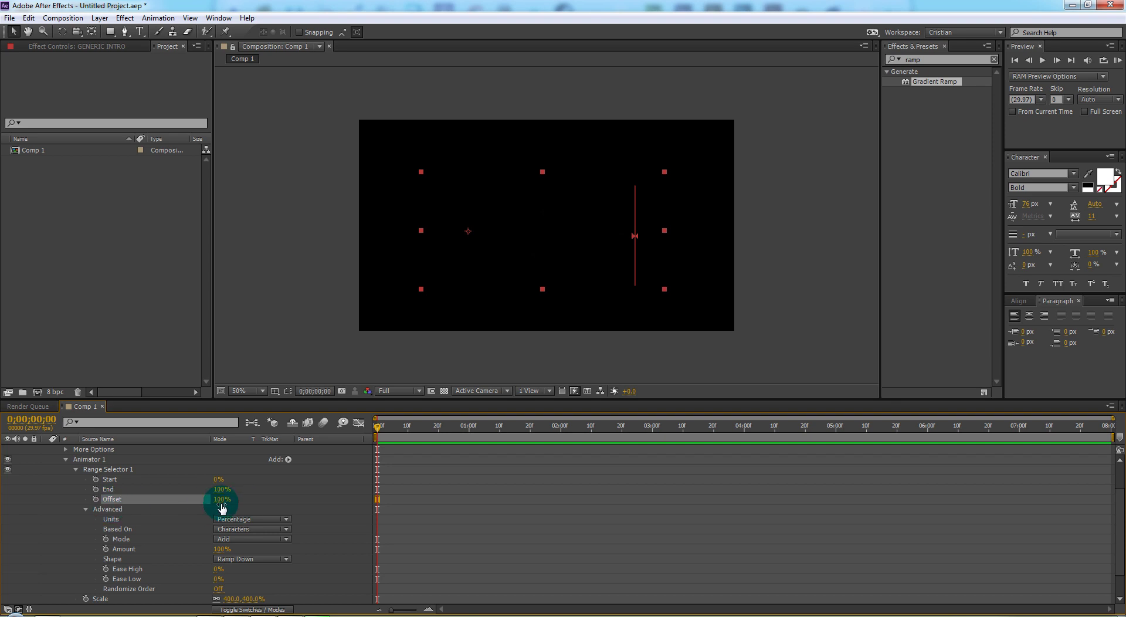
left_click(372, 434)
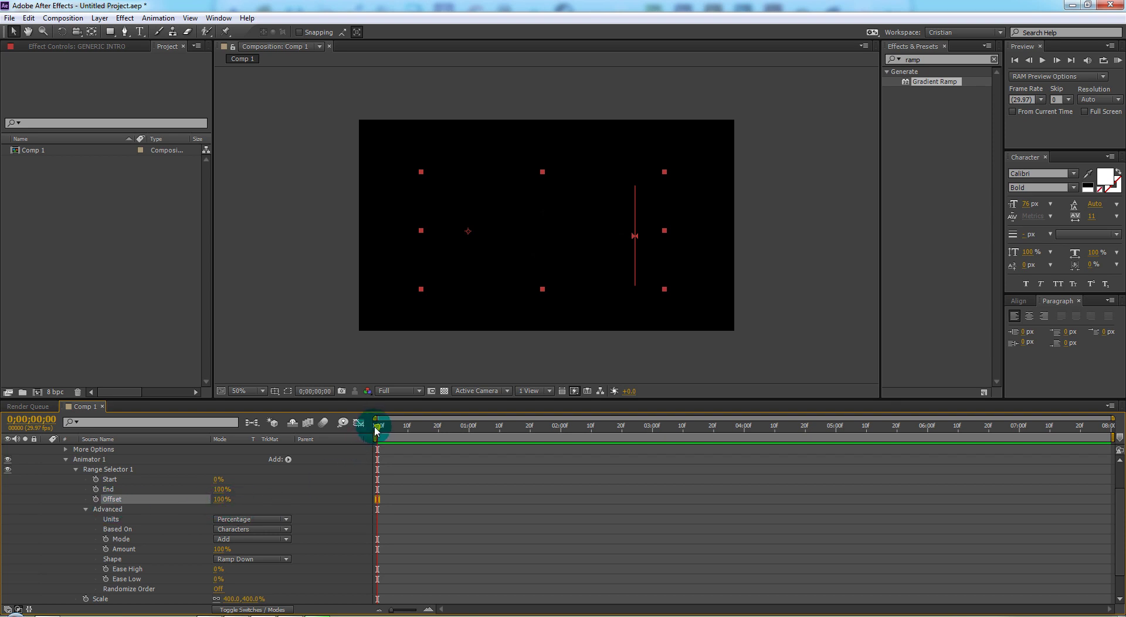
left_click(96, 499)
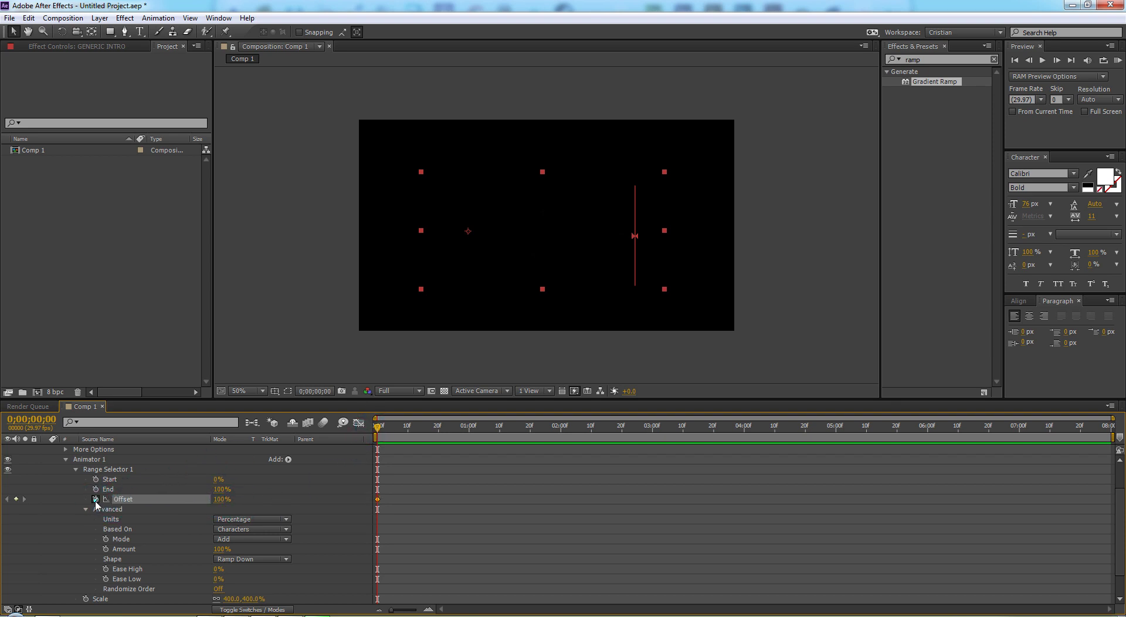
left_click_drag(377, 431, 561, 428)
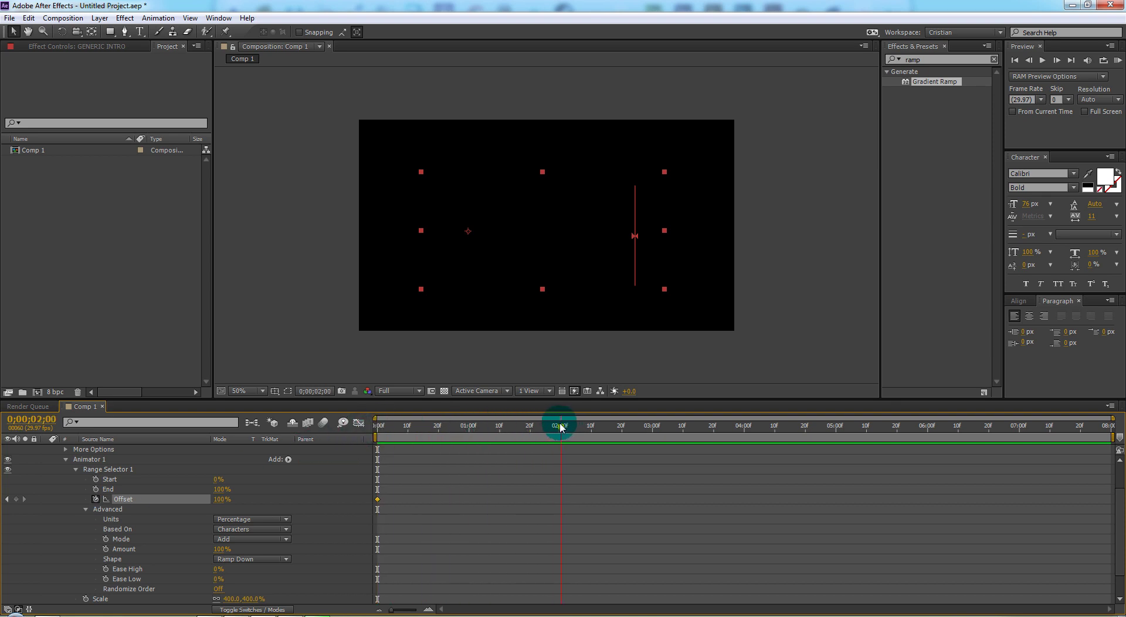
left_click_drag(221, 499, 108, 509)
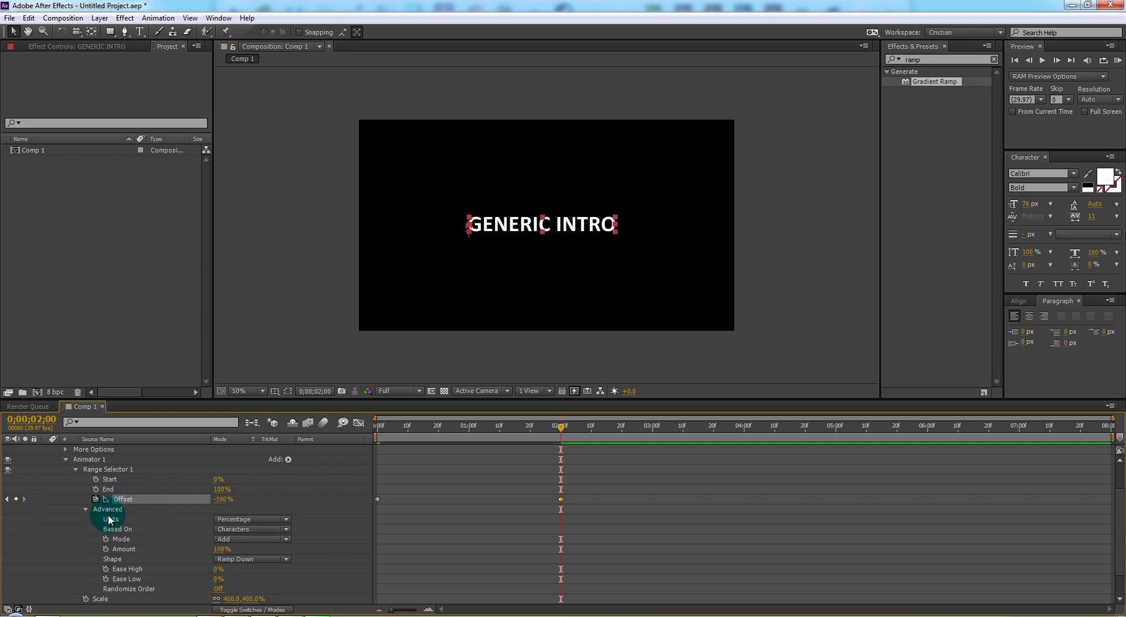
mouse_move(560, 428)
left_mouse_down()
mouse_move(423, 437)
mouse_move(360, 456)
mouse_move(457, 434)
mouse_move(584, 434)
left_mouse_up()
- Apply easing to both Offset keyframes
left_click(564, 565)
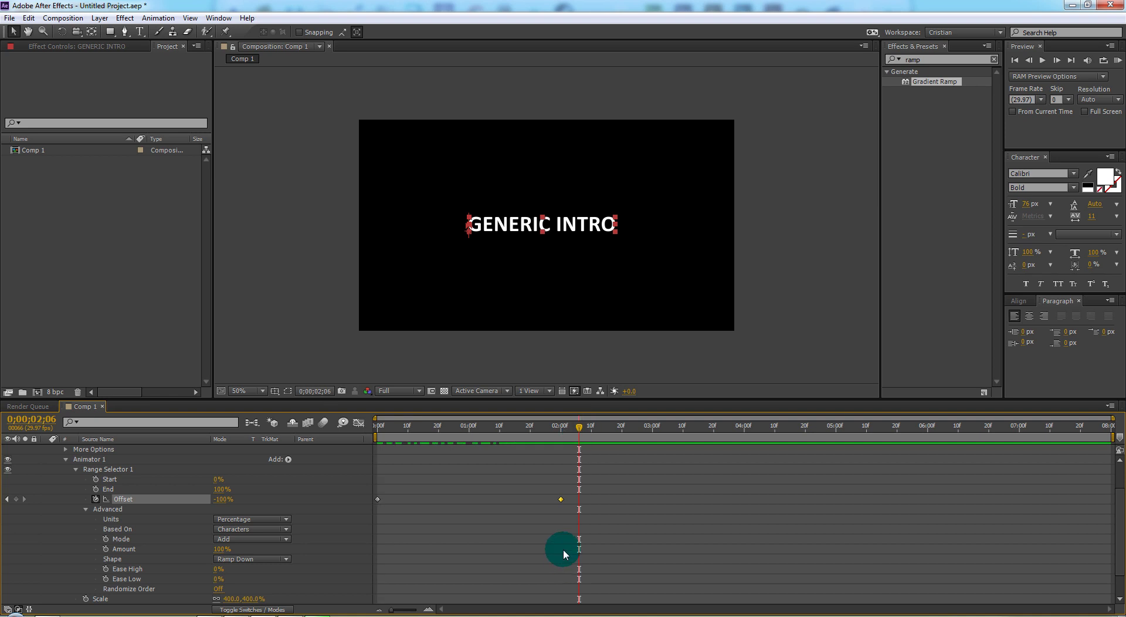
left_click_drag(571, 501, 373, 512)
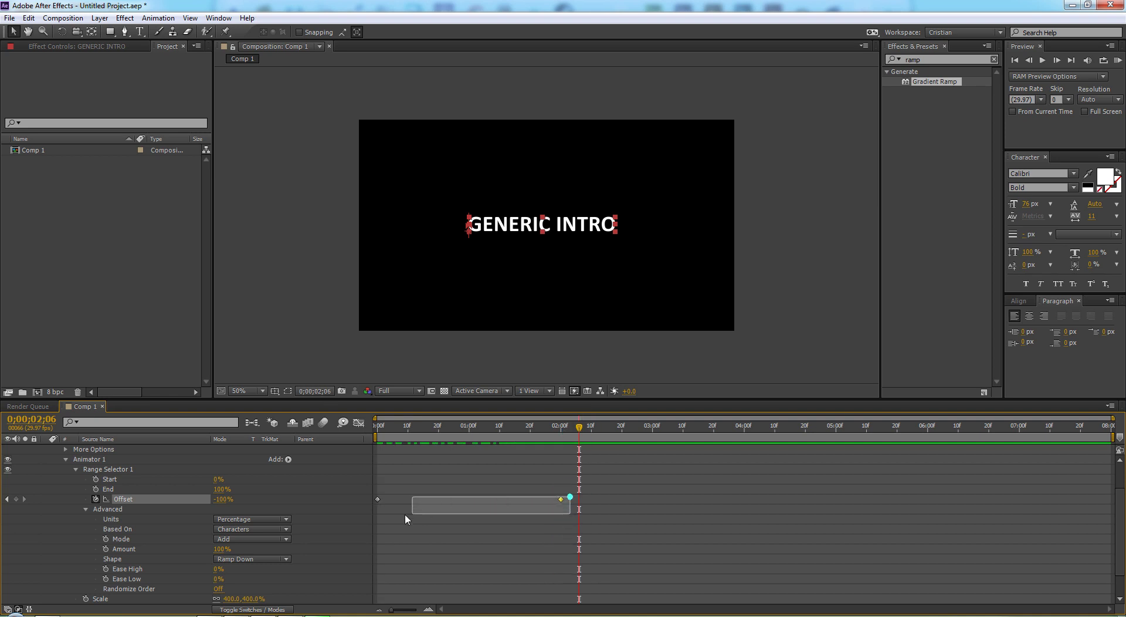
right_click(378, 499)
mouse_move(415, 491)
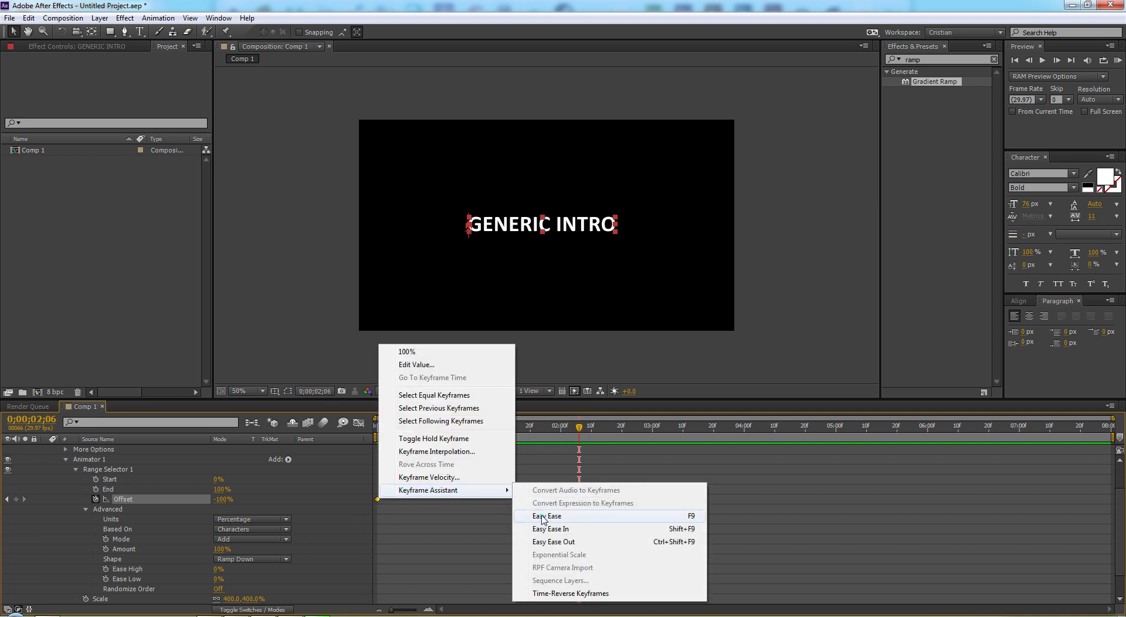
left_click(541, 515)
mouse_move(289, 615)
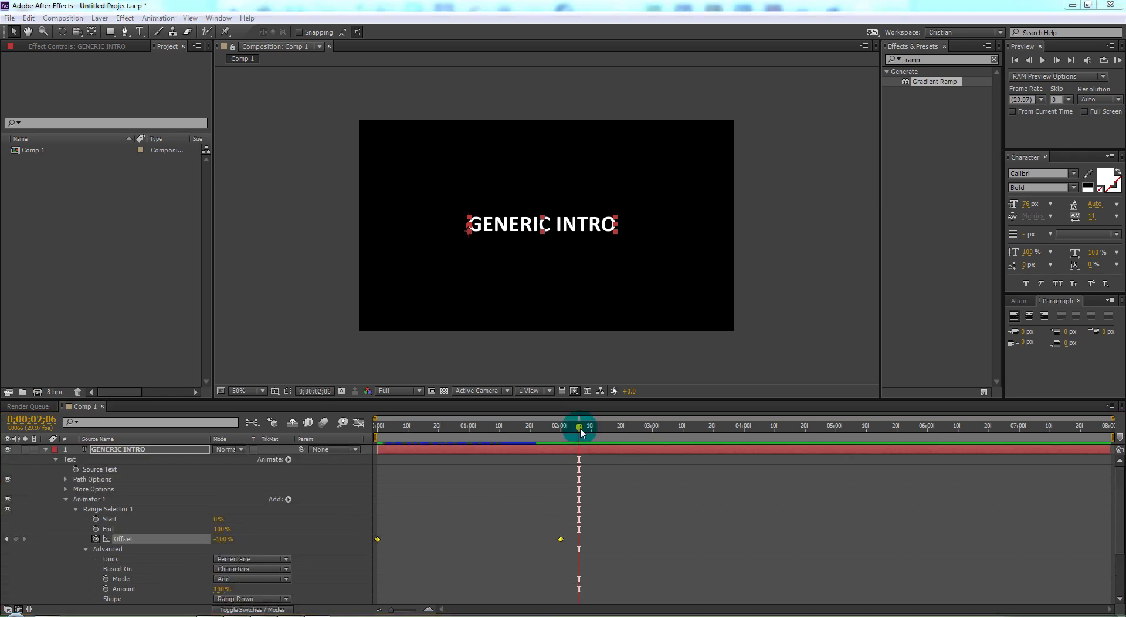
- Preview the title animation up to 4 seconds and select the GENERIC INTRO layer
mouse_move(579, 427)
left_mouse_down()
mouse_move(476, 432)
mouse_move(655, 423)
left_mouse_up()
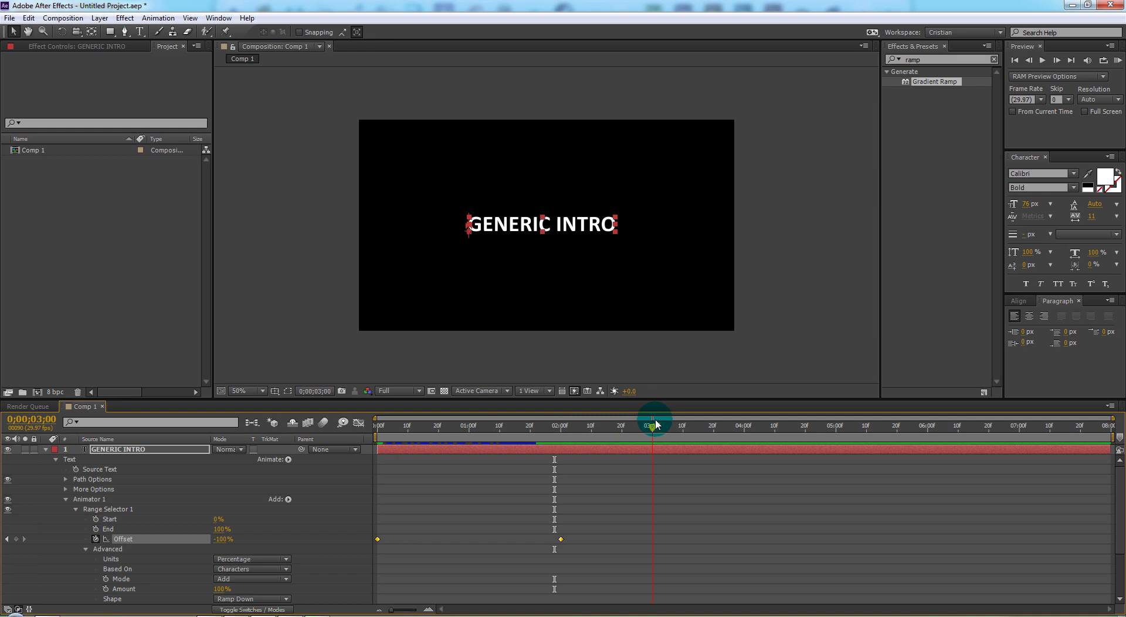
left_click_drag(655, 423, 750, 419)
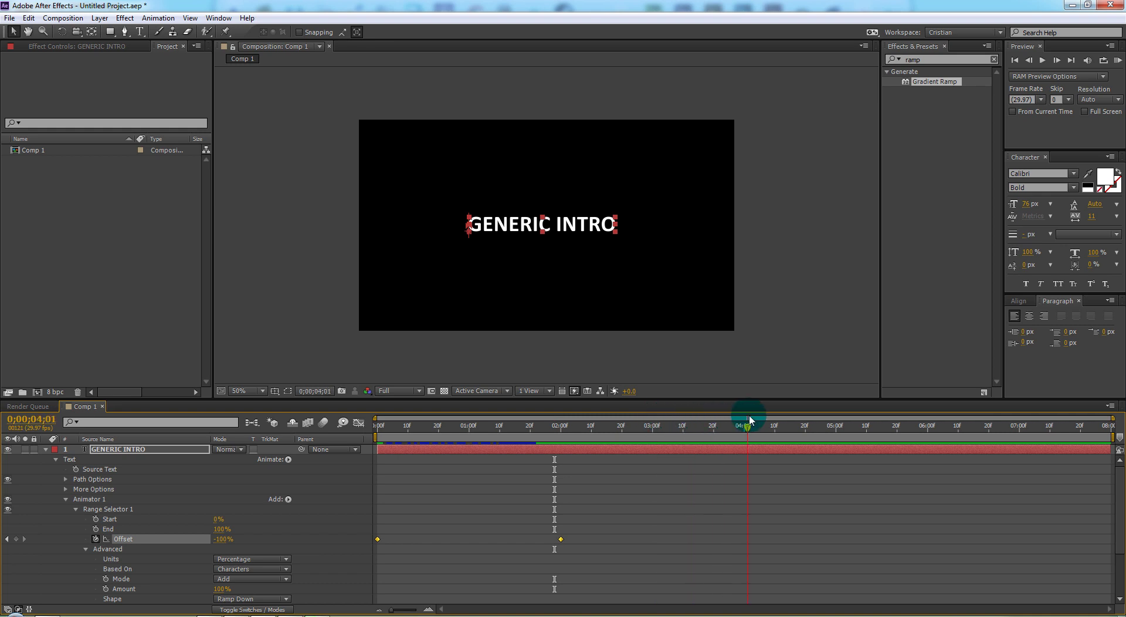
left_click_drag(748, 420, 747, 426)
left_click(717, 455)
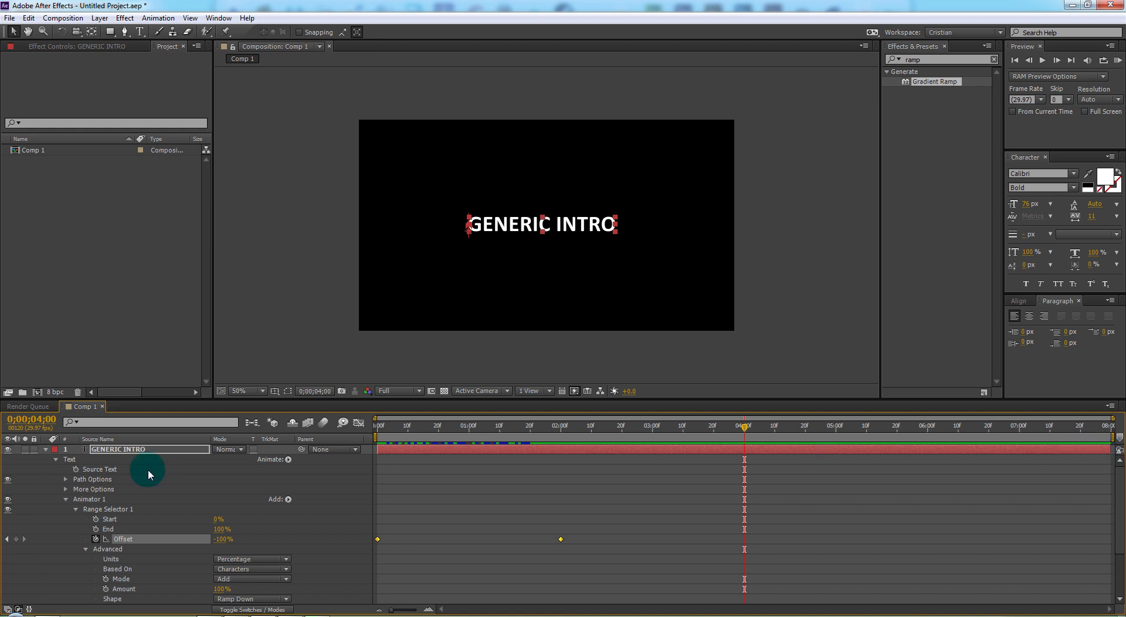
left_click(115, 451)
left_click(115, 450)
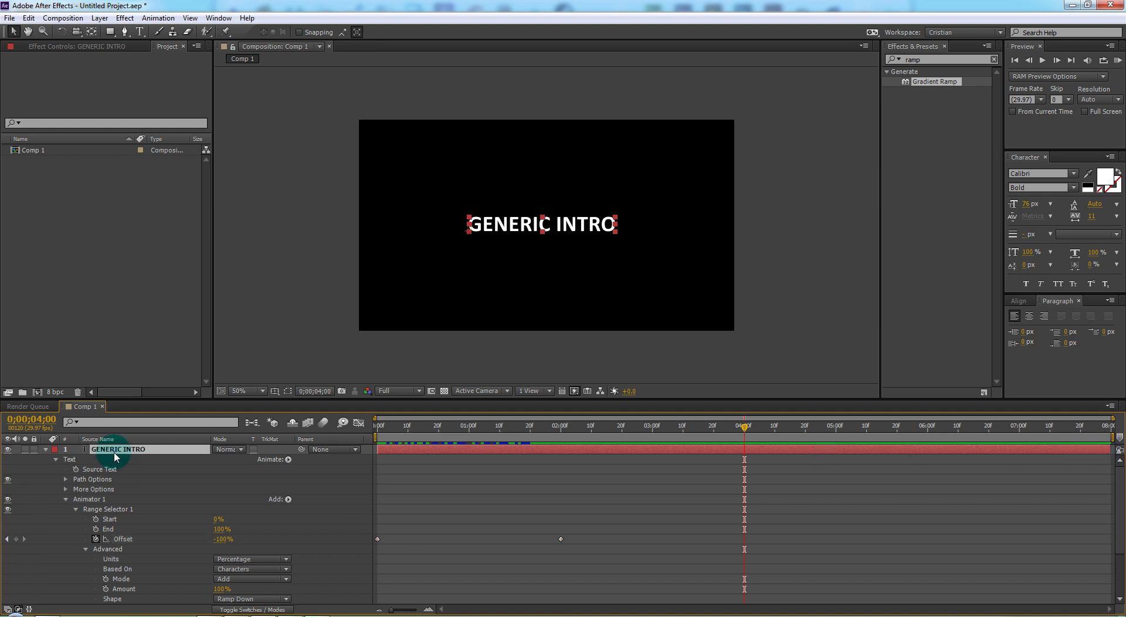
- Duplicate the title layer, hide the original, and retype the copy as AE TUTORIAL
key("ctrl+d")
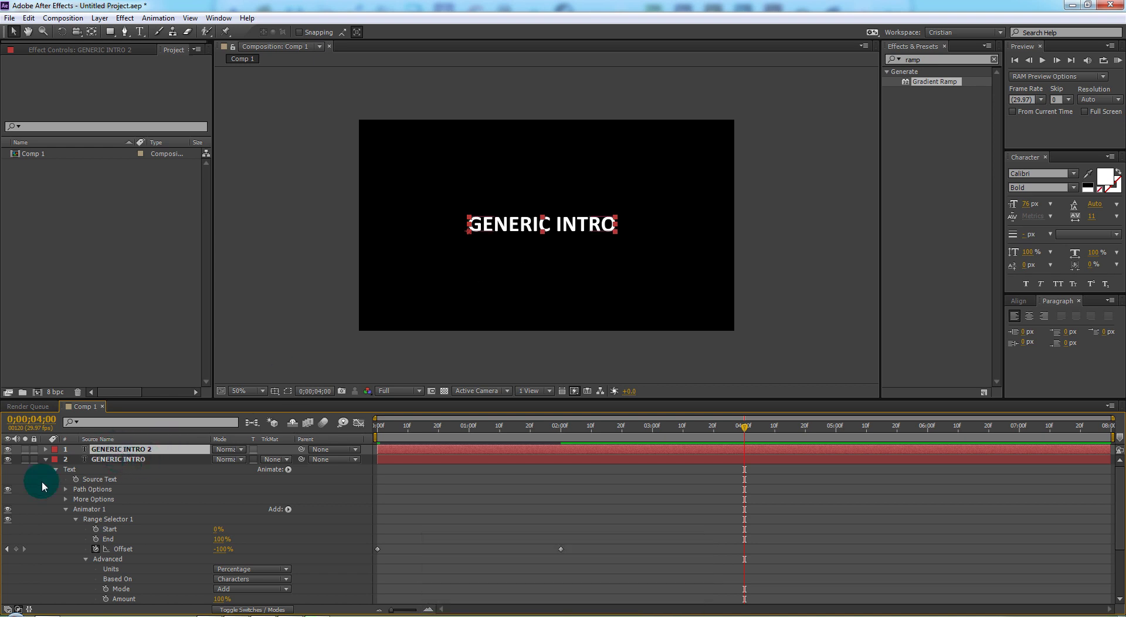
left_click(7, 459)
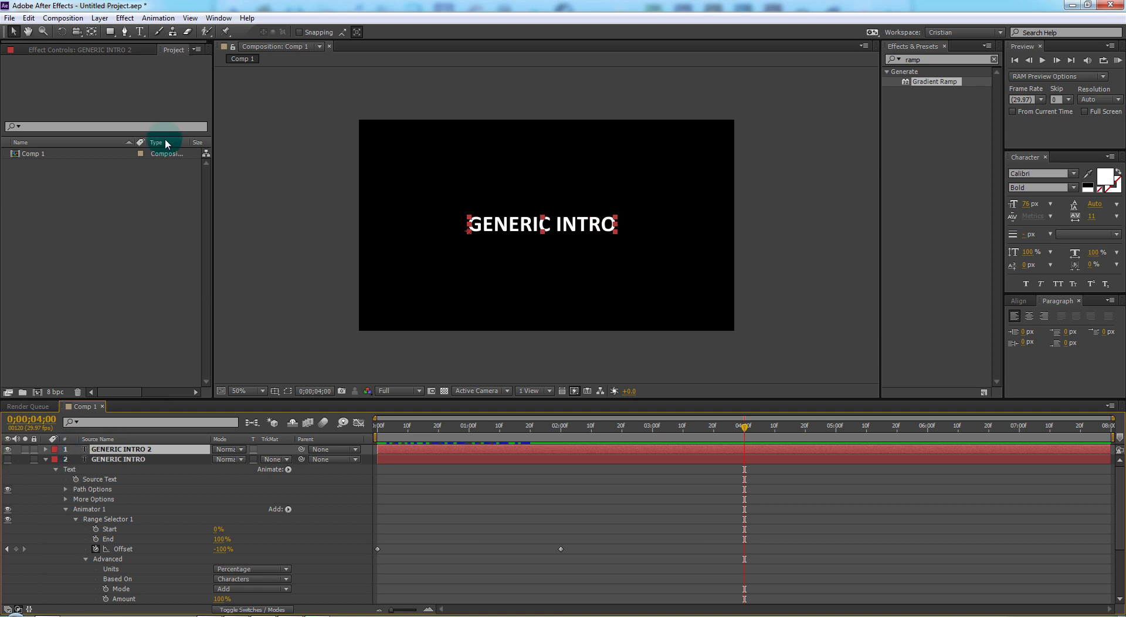
left_click(145, 33)
left_click_drag(613, 224, 466, 225)
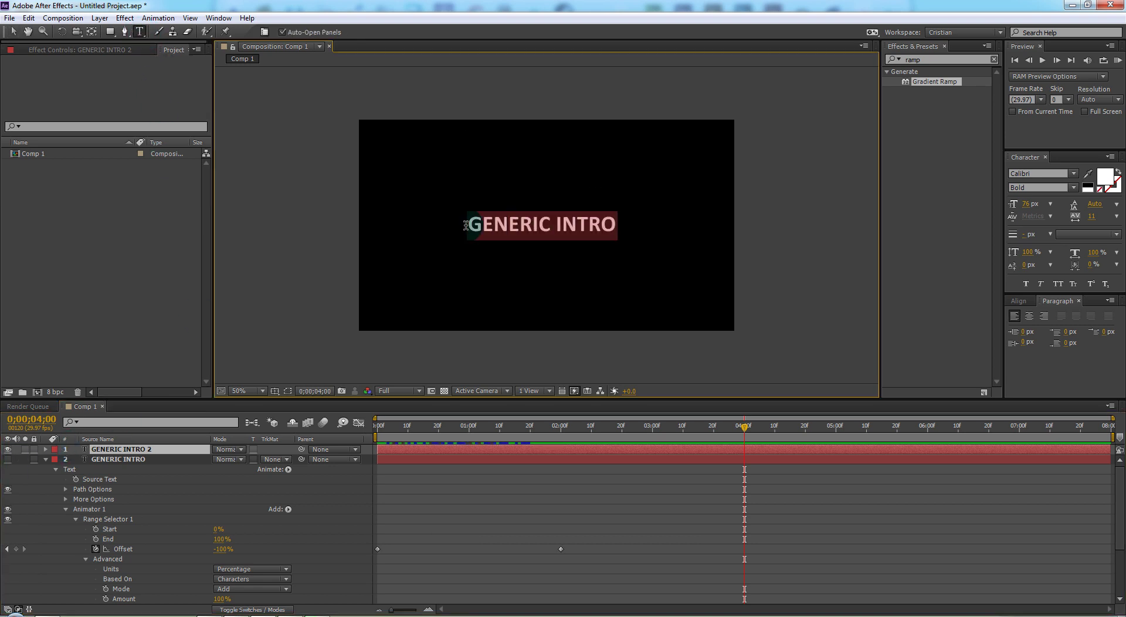
type("AE TUTORIAL")
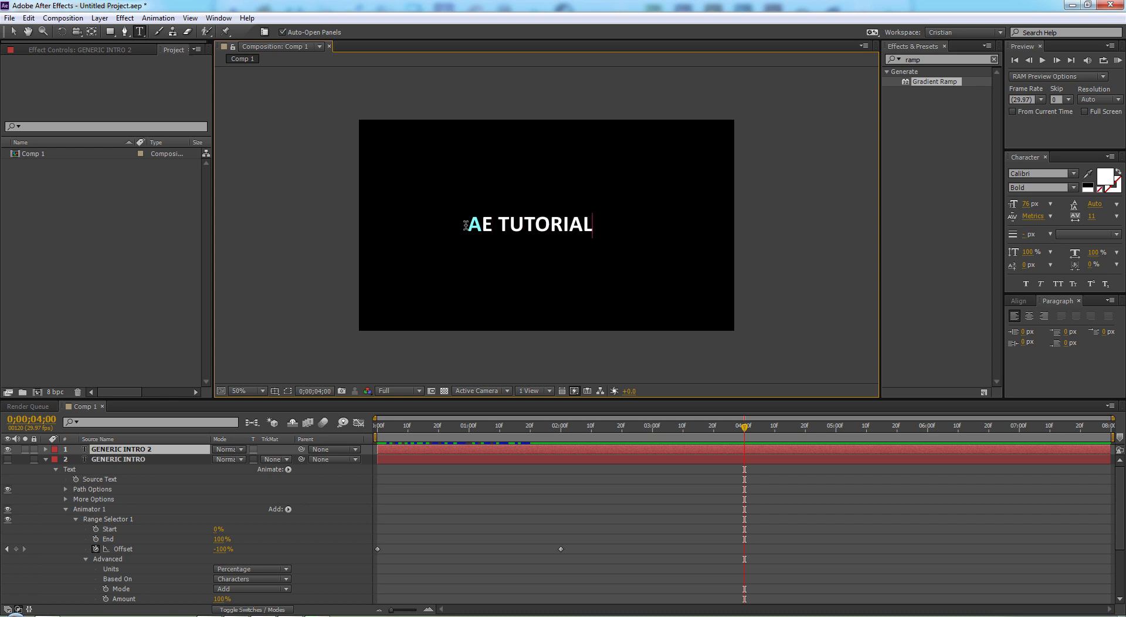
- Turn on Title/Action Safe guides and nudge AE TUTORIAL slightly right
left_click(253, 387)
left_click(284, 404)
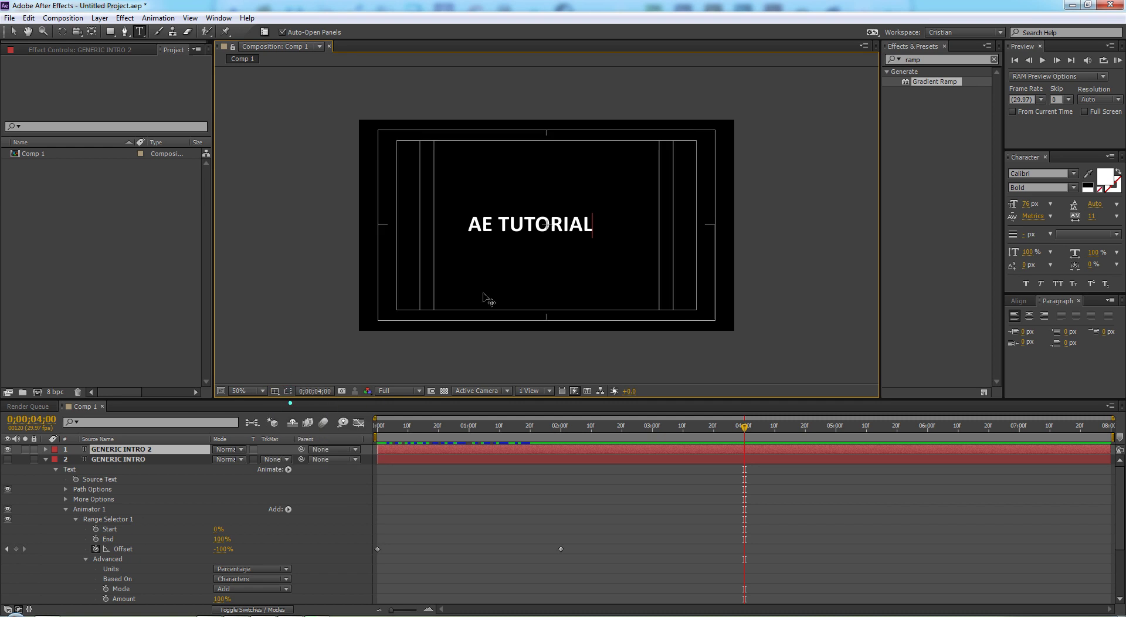
left_click(13, 31)
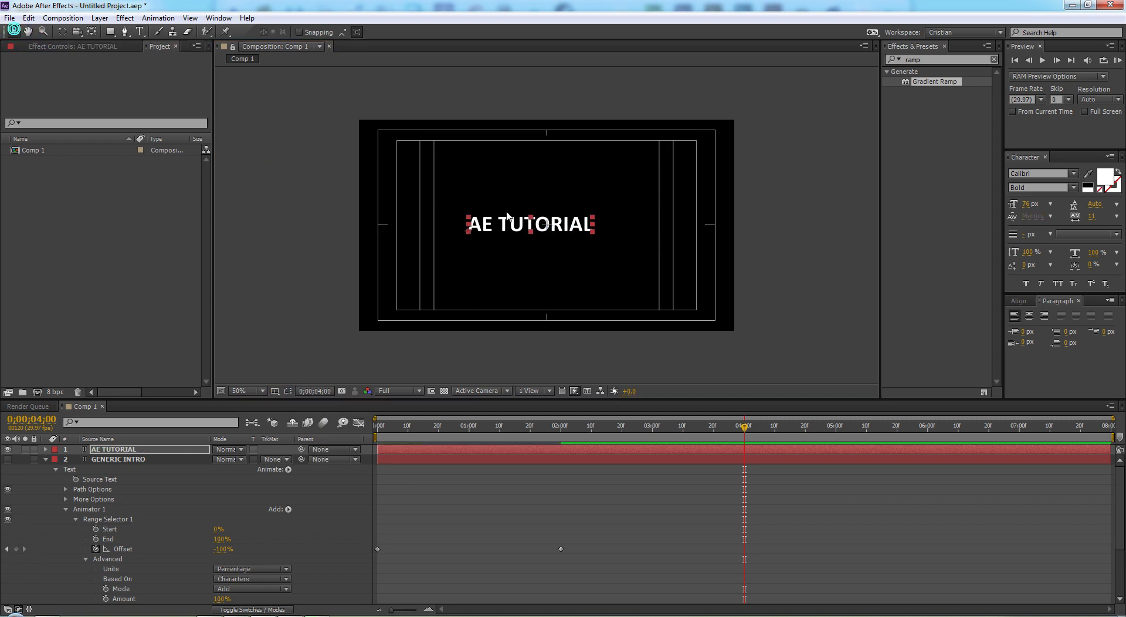
left_click_drag(570, 229, 583, 230)
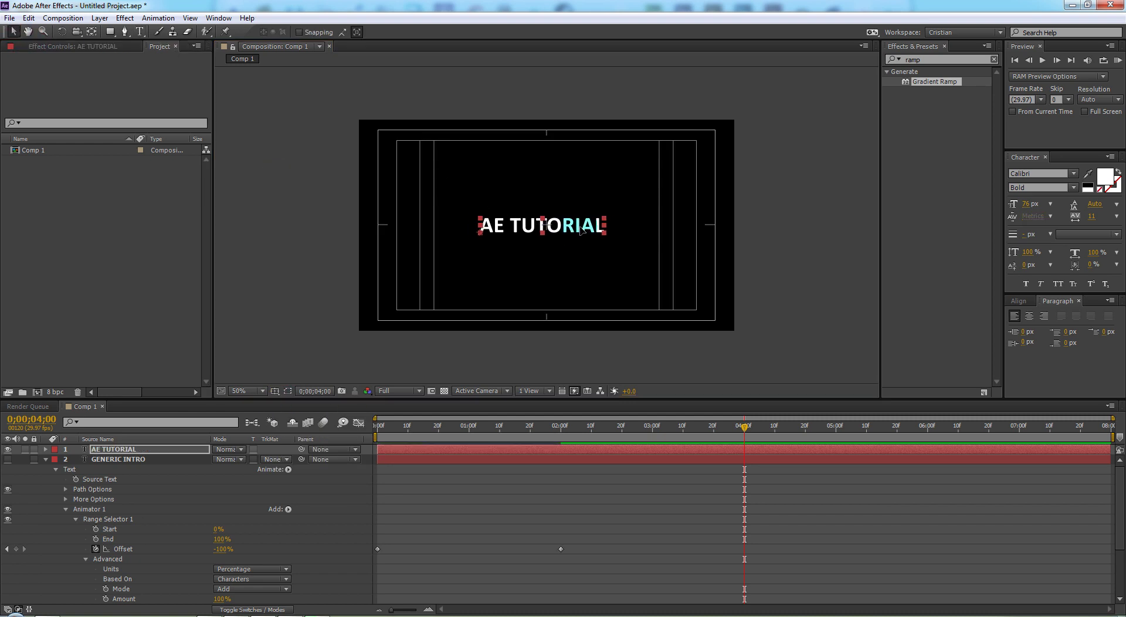
- Drag AE TUTORIAL's two Offset keyframes later so they sit at 4 and 6 seconds
left_click(132, 469)
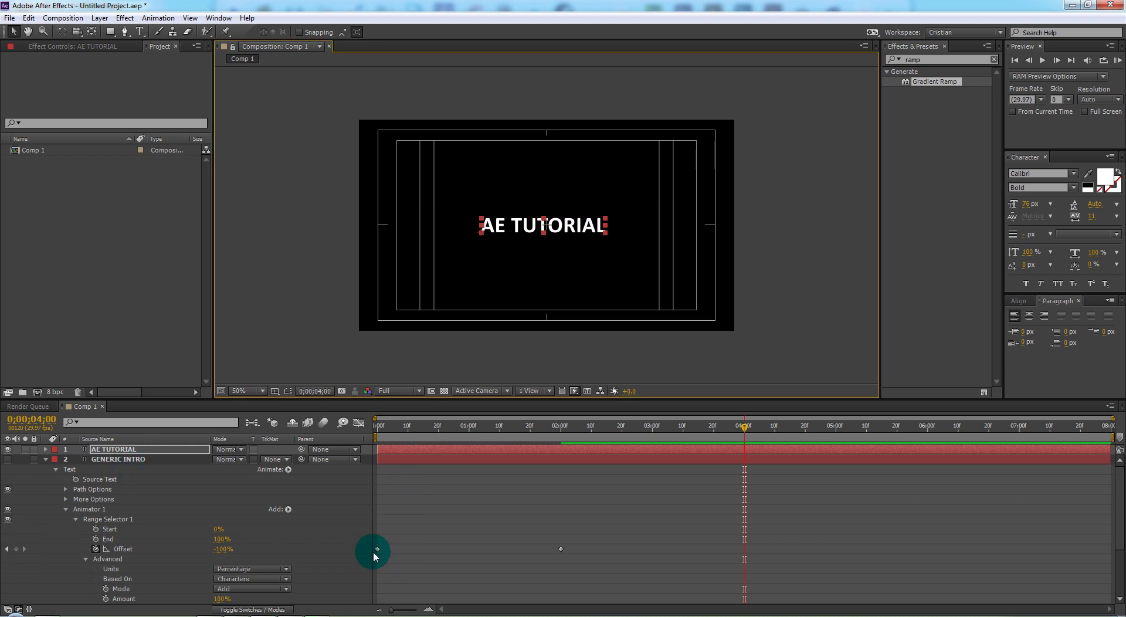
left_click_drag(373, 547, 378, 551)
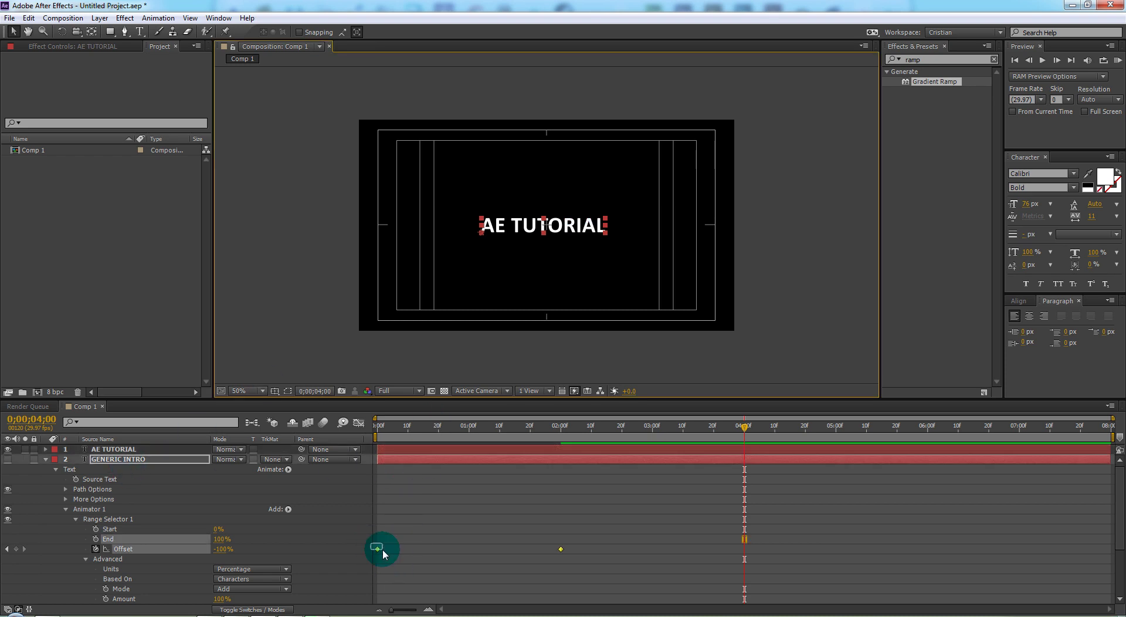
left_click(140, 450)
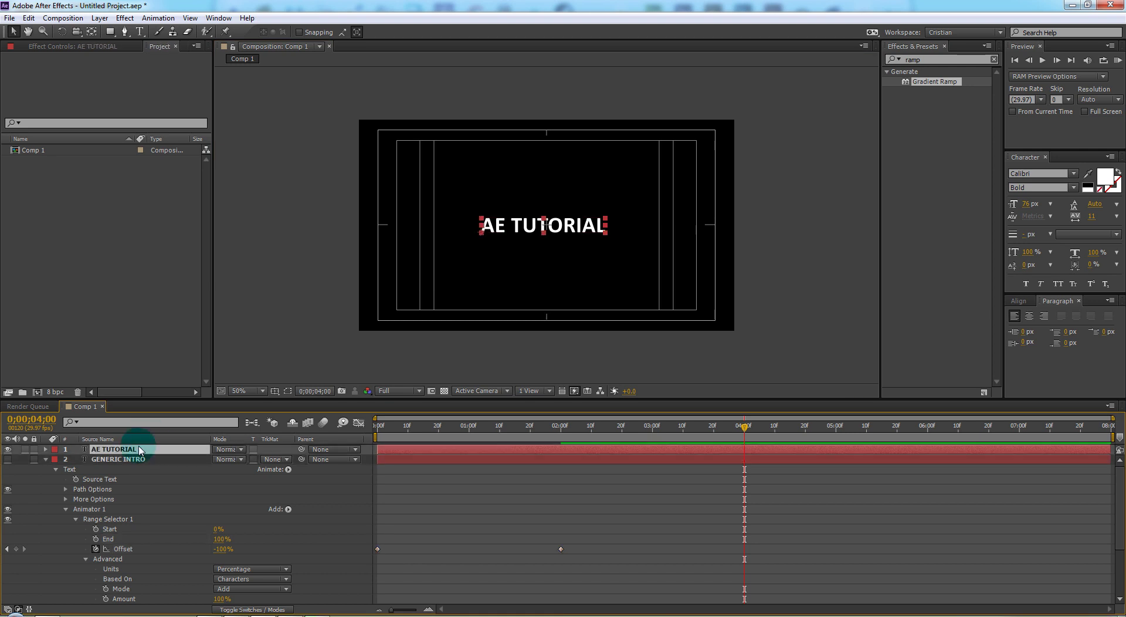
key("u")
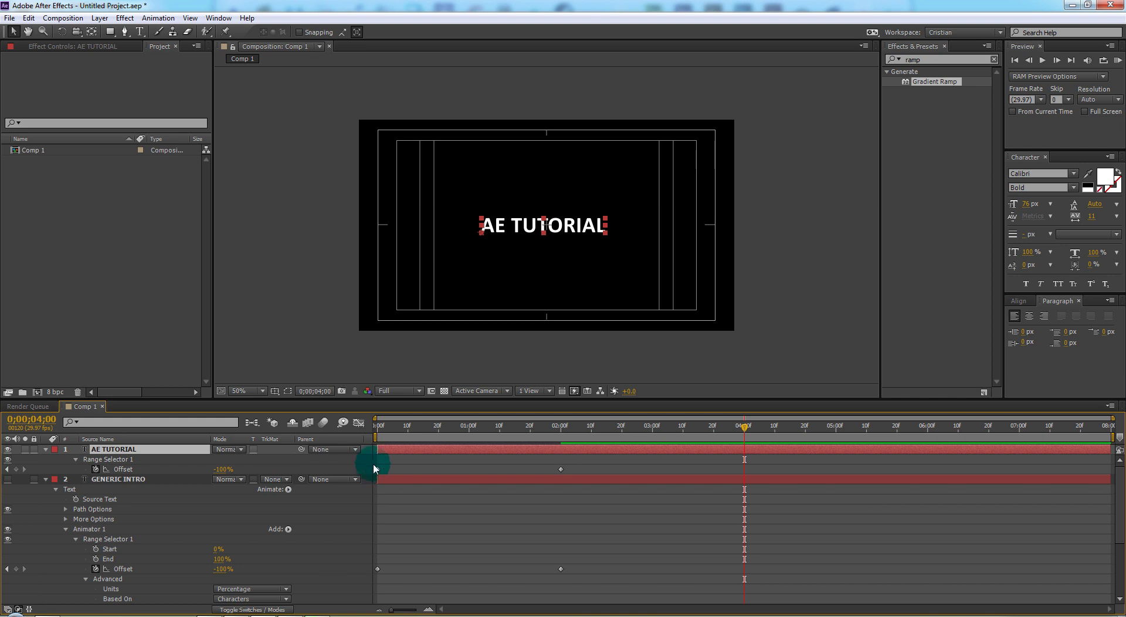
left_click(375, 464)
mouse_move(375, 465)
left_mouse_down()
mouse_move(565, 473)
mouse_move(925, 461)
left_mouse_up()
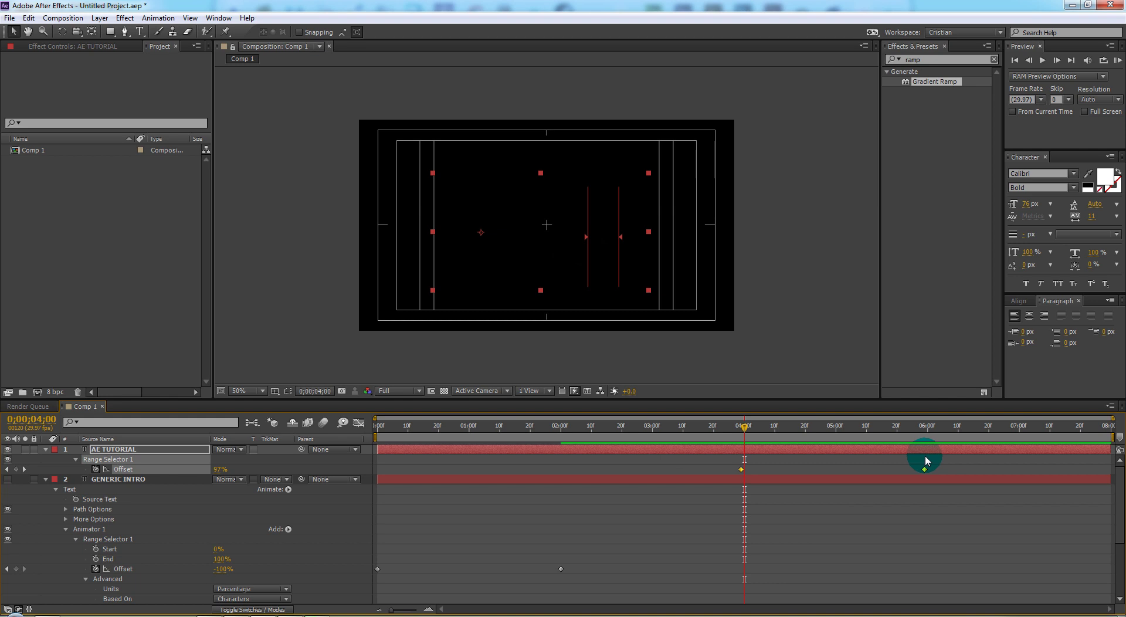
left_click_drag(927, 455, 927, 455)
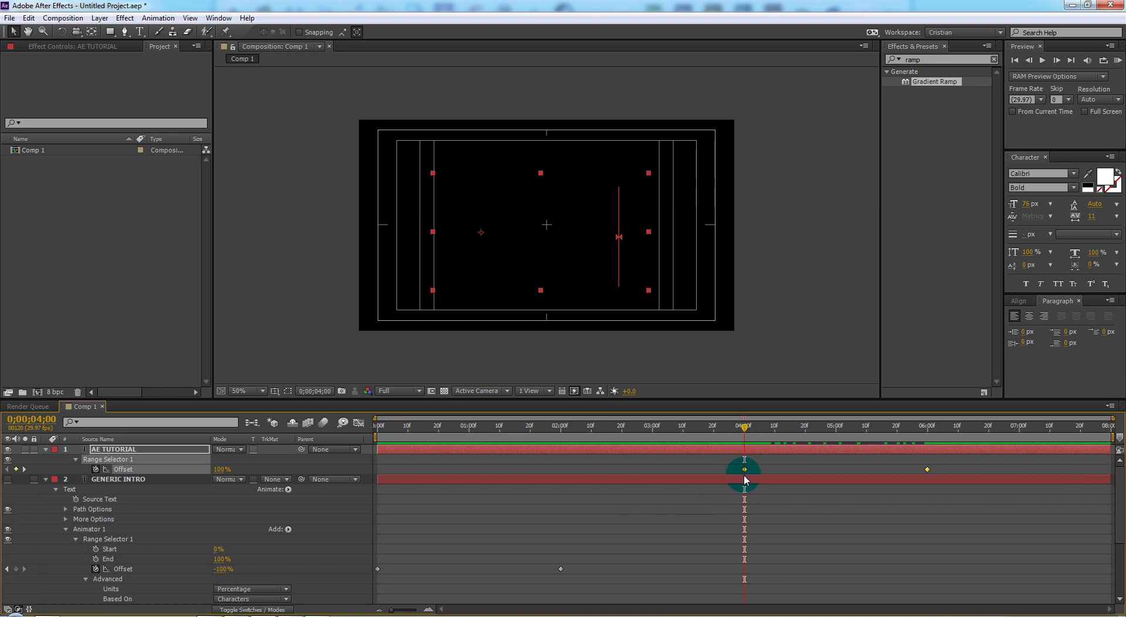
- Trim GENERIC INTRO to end at 4 seconds, make it visible again, and preview it
left_click(139, 479)
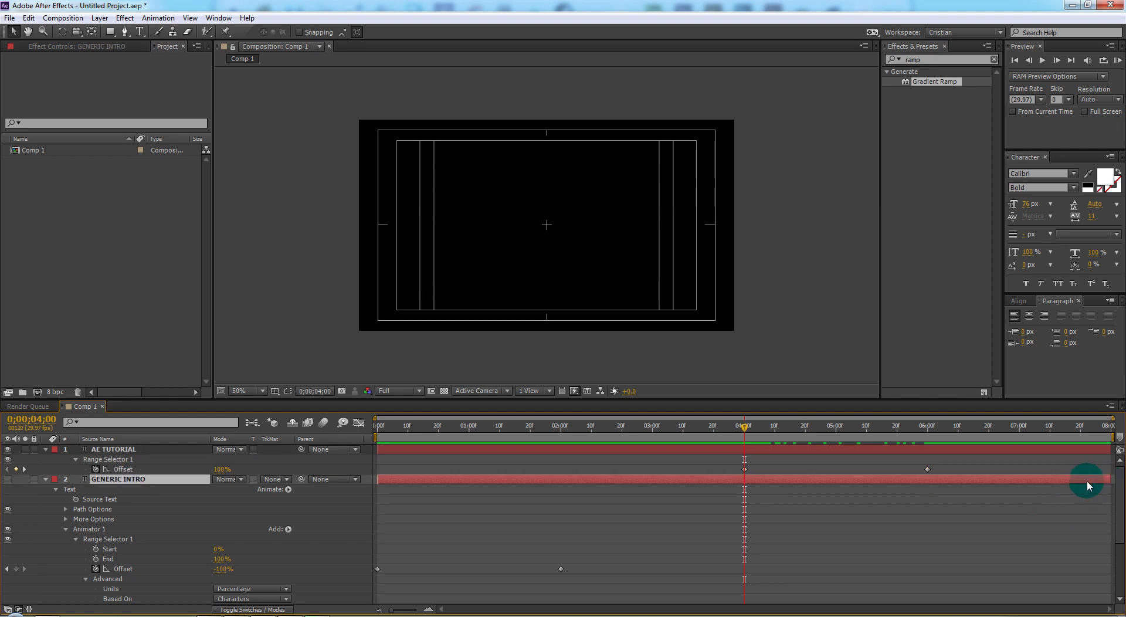
left_click_drag(1088, 479, 754, 480)
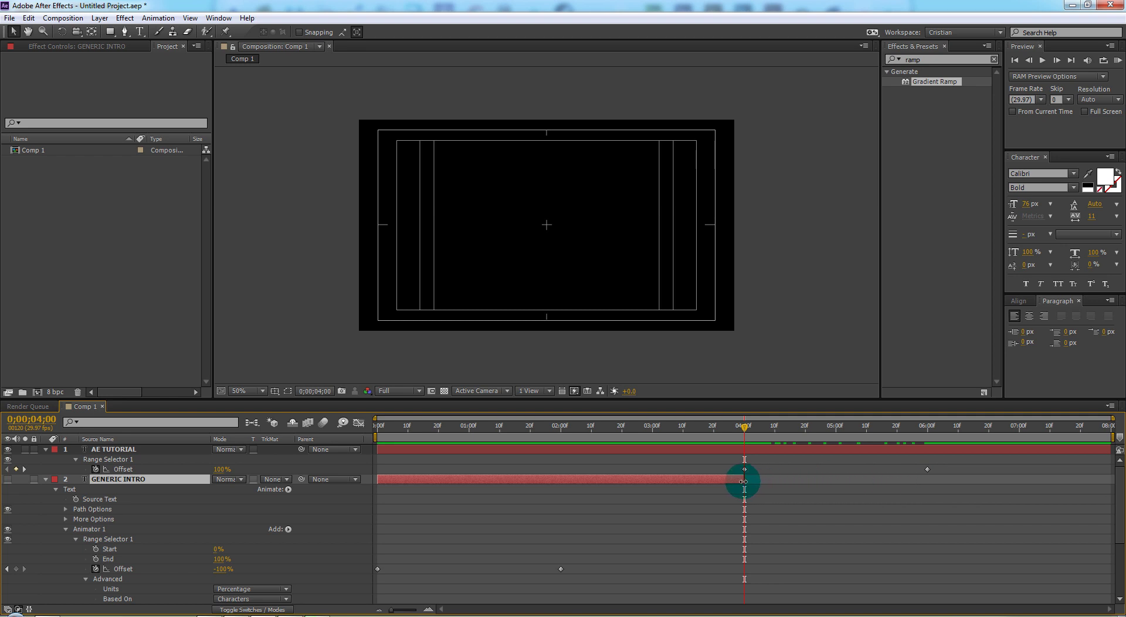
left_click(8, 479)
mouse_move(676, 435)
left_mouse_down()
mouse_move(476, 433)
mouse_move(895, 444)
mouse_move(745, 440)
left_mouse_up()
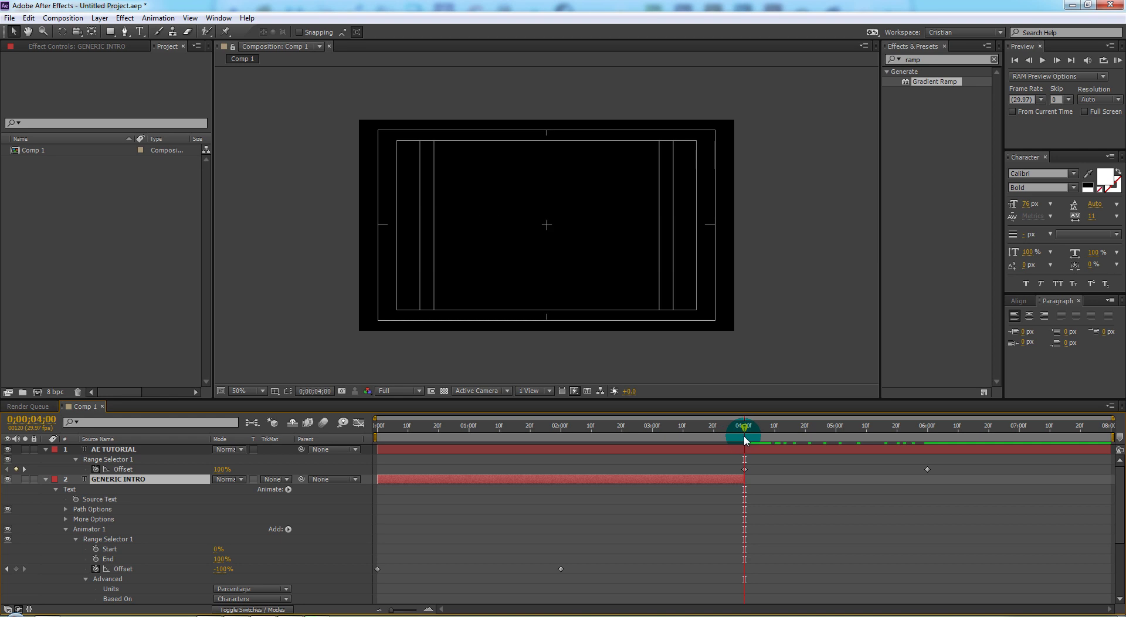
left_click(513, 472)
left_click(755, 432)
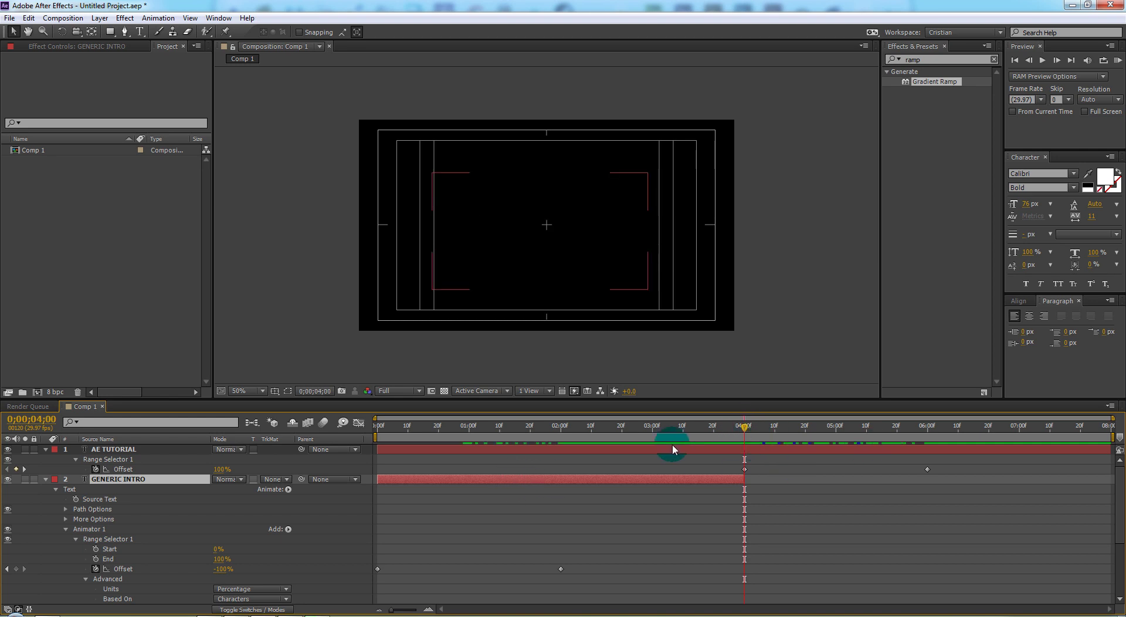
- Collapse GENERIC INTRO and expand AE TUTORIAL's text animator and Range Selector 1 properties
left_click(45, 479)
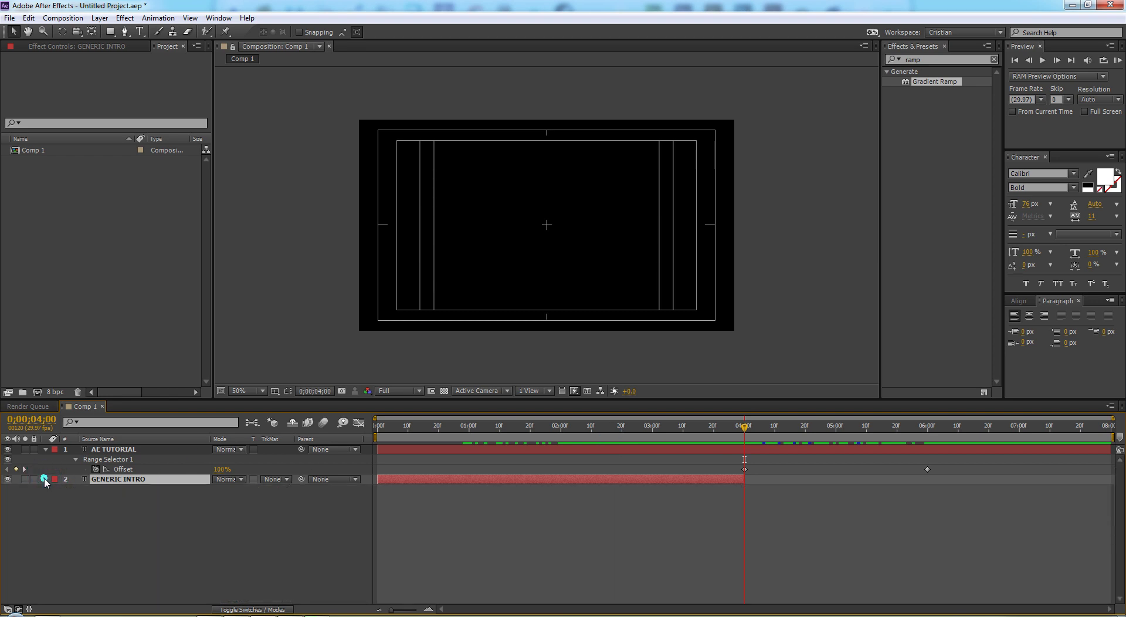
left_click(75, 461)
left_click(75, 460)
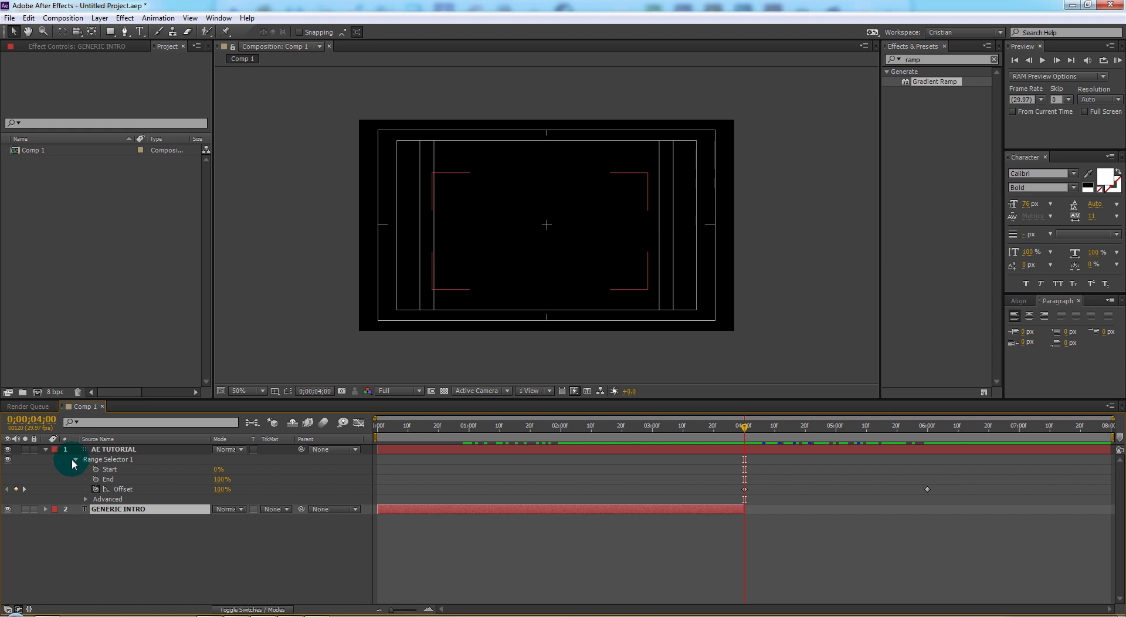
left_click(46, 450)
left_click(46, 449)
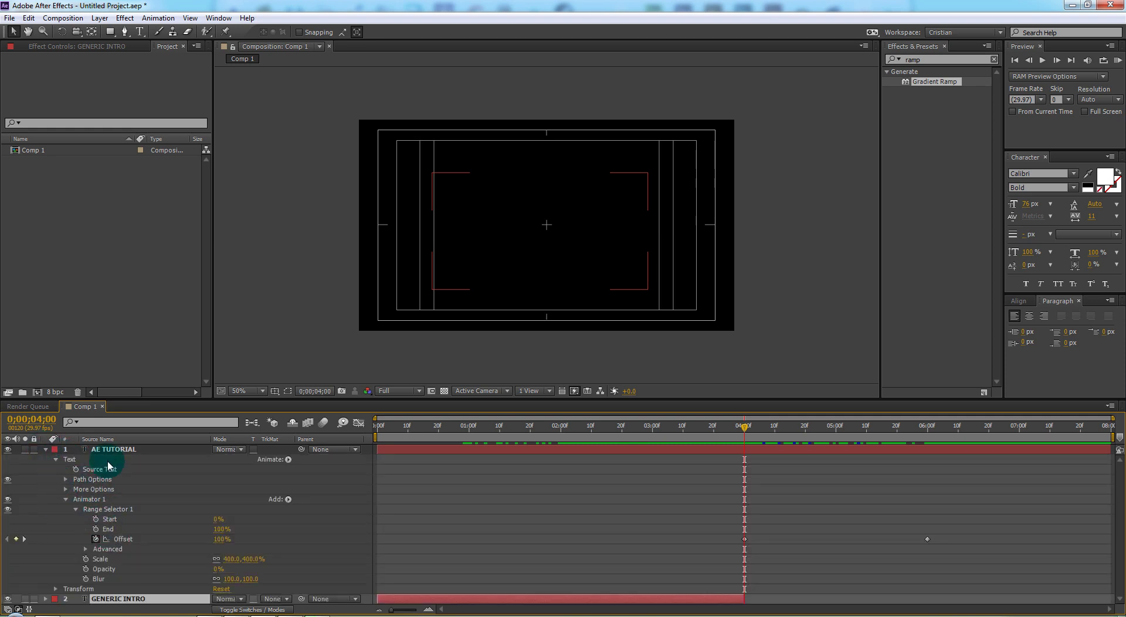
- Set Range Selector 1's Advanced Shape to Smooth
left_click(85, 549)
scroll(97, 548, "down", 1)
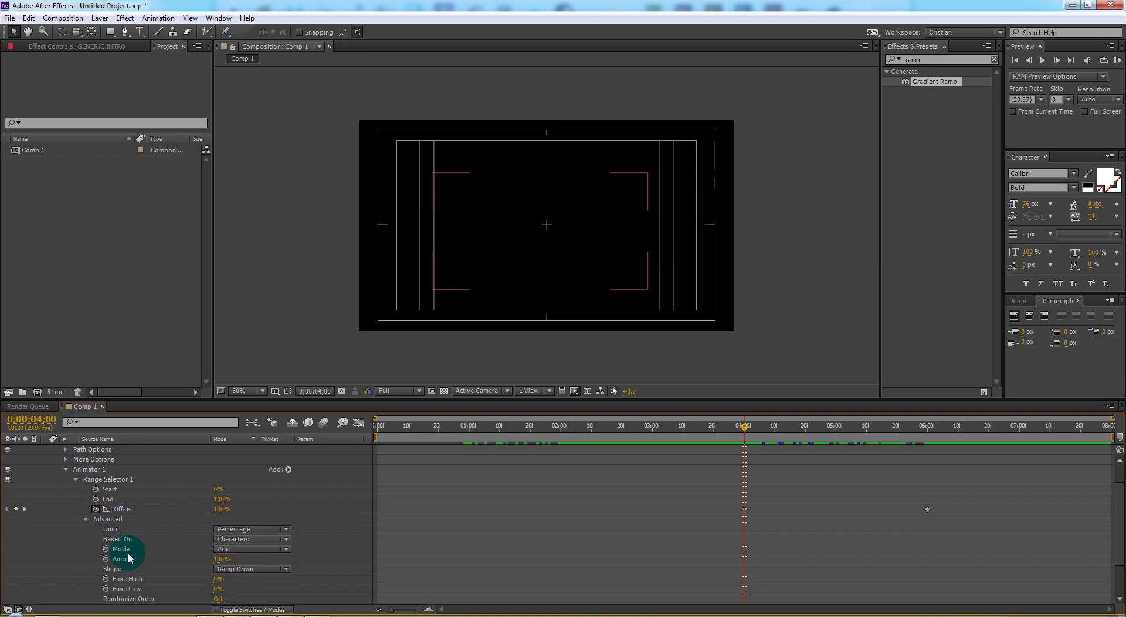
left_click(286, 569)
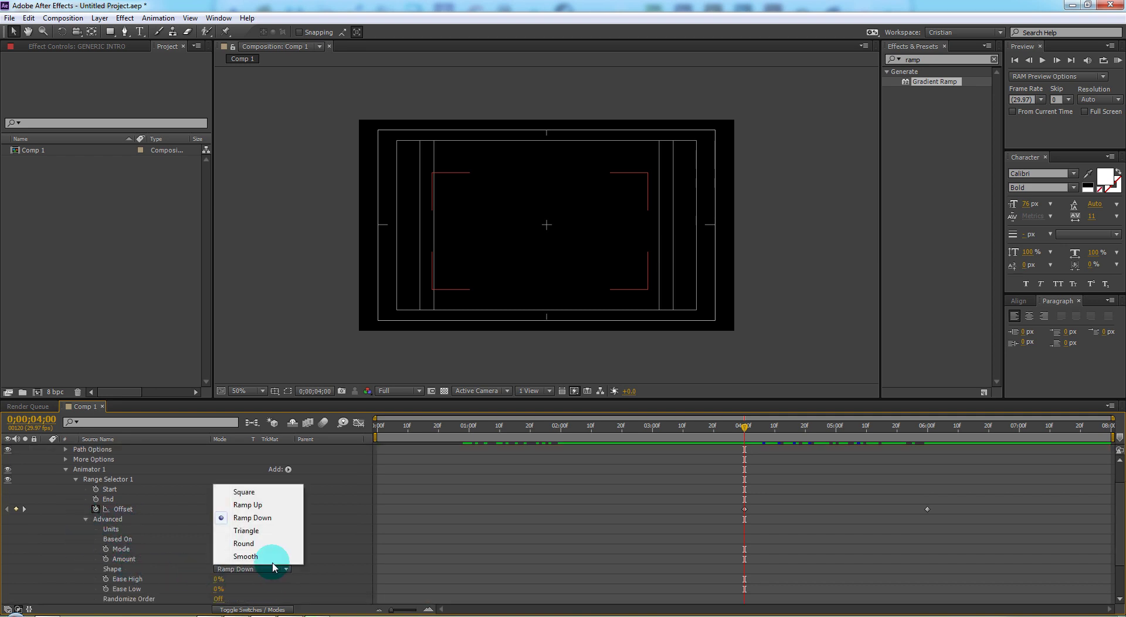
left_click(252, 556)
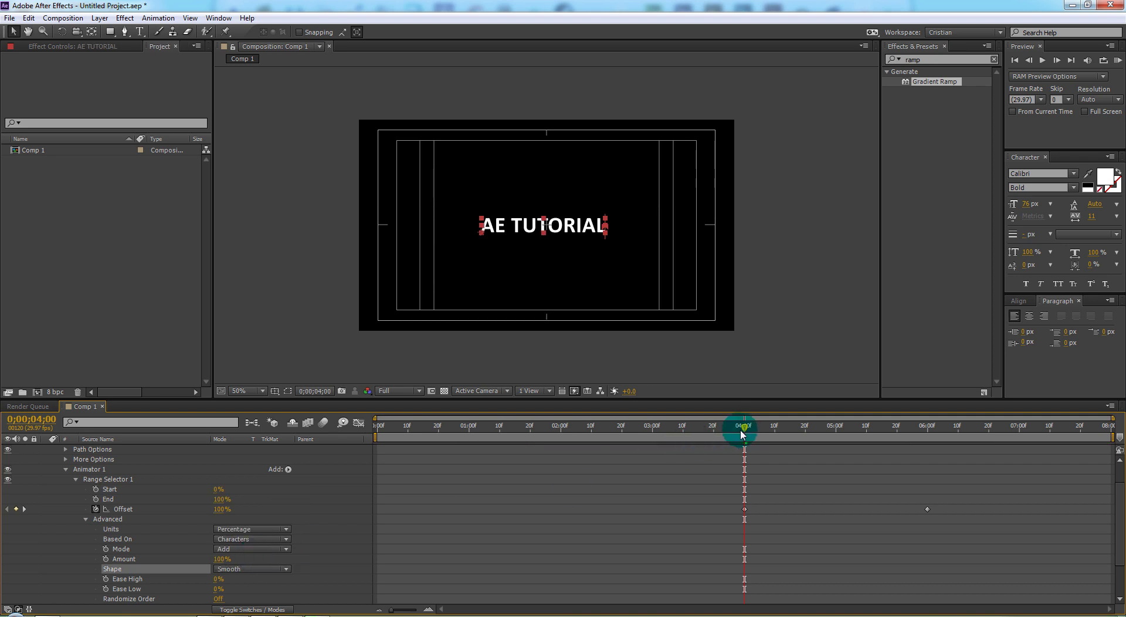
- Preview the reveal past 4 seconds and select the 4-second Offset keyframe
mouse_move(743, 431)
left_mouse_down()
mouse_move(820, 426)
mouse_move(732, 433)
left_mouse_up()
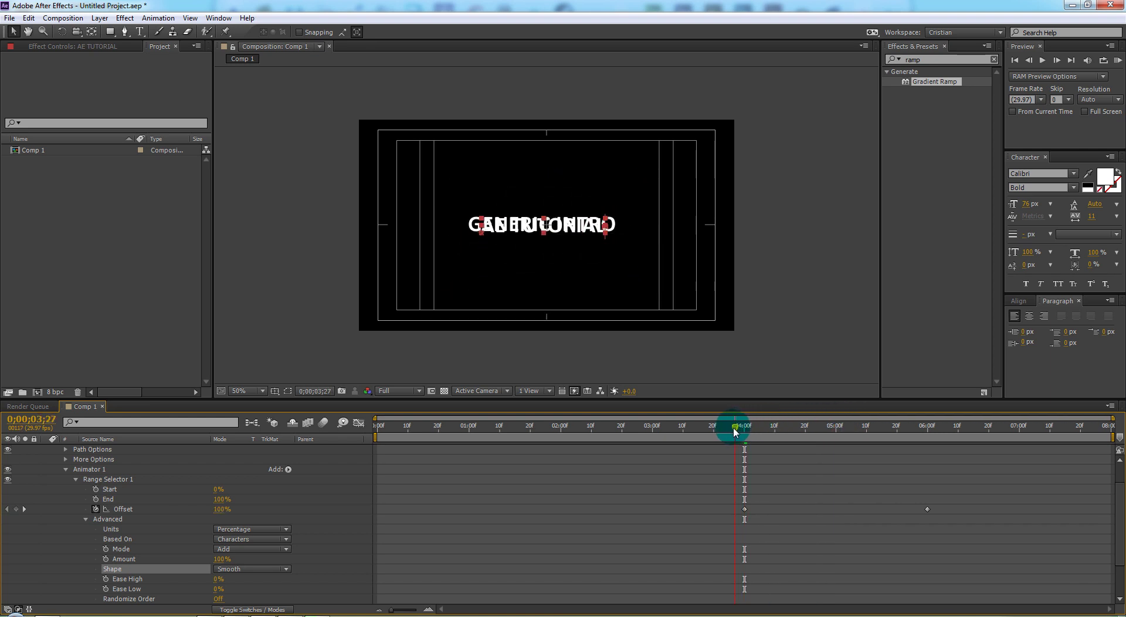
left_click(744, 509)
left_click(744, 509)
left_click(391, 472)
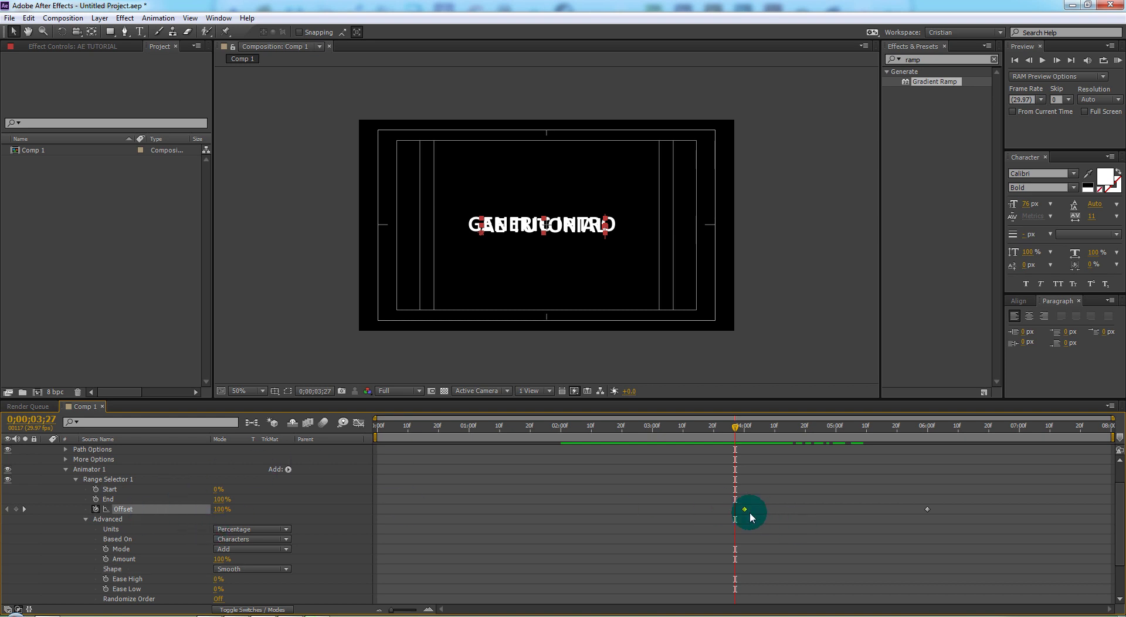
- Preview the reveal around 4 seconds and set the starting Offset to -77%
left_click(740, 426)
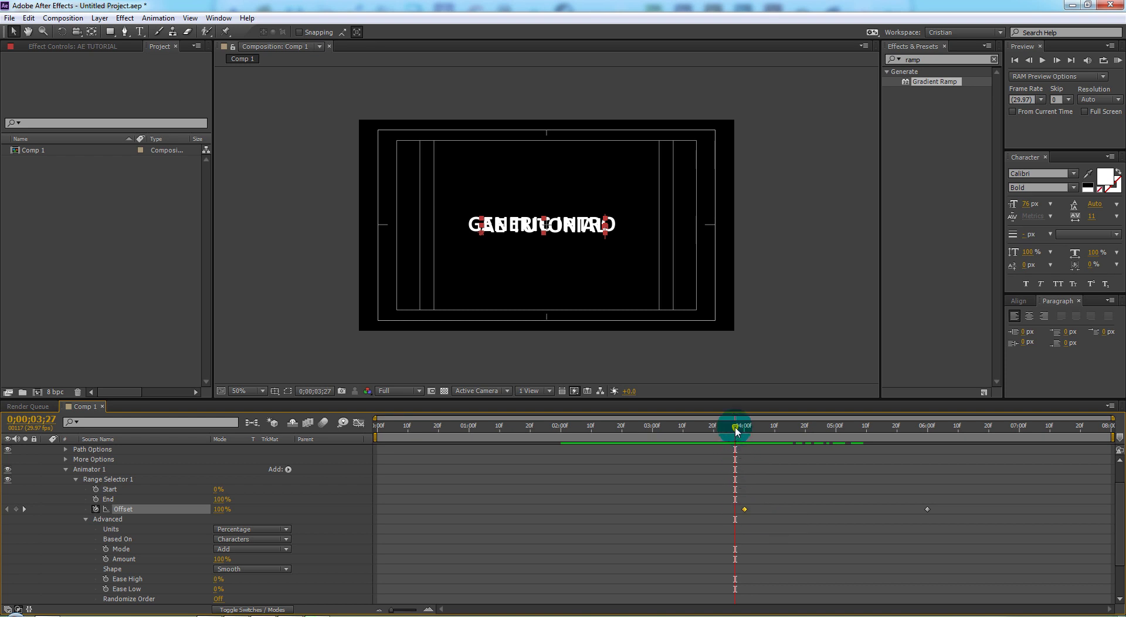
left_click_drag(743, 428, 858, 421)
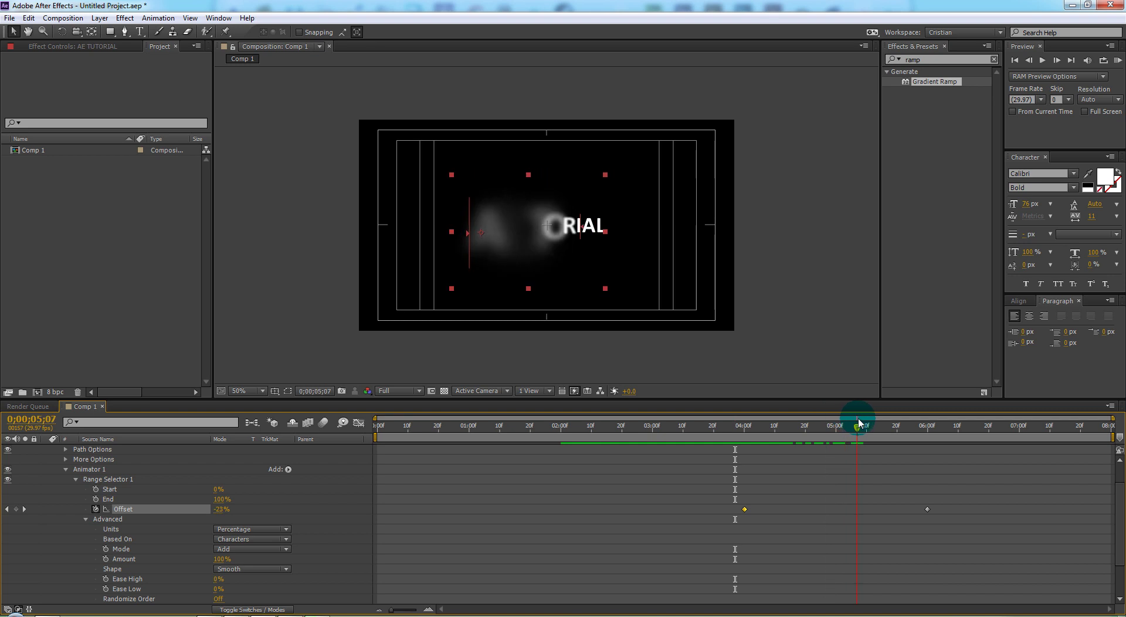
left_click_drag(858, 421, 859, 421)
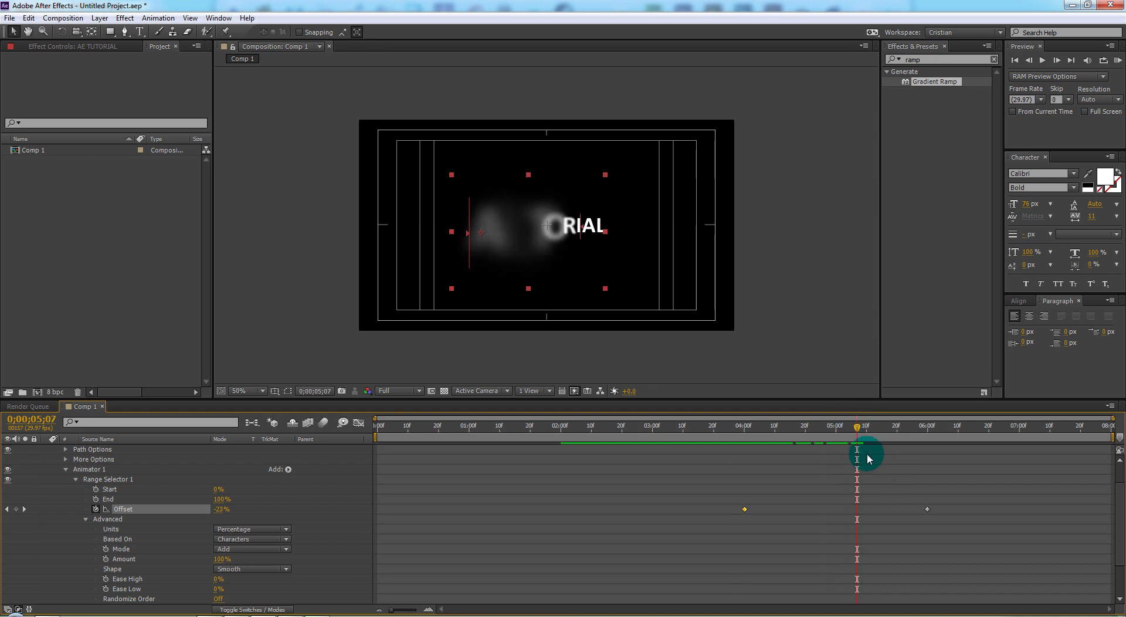
left_click_drag(856, 432, 746, 440)
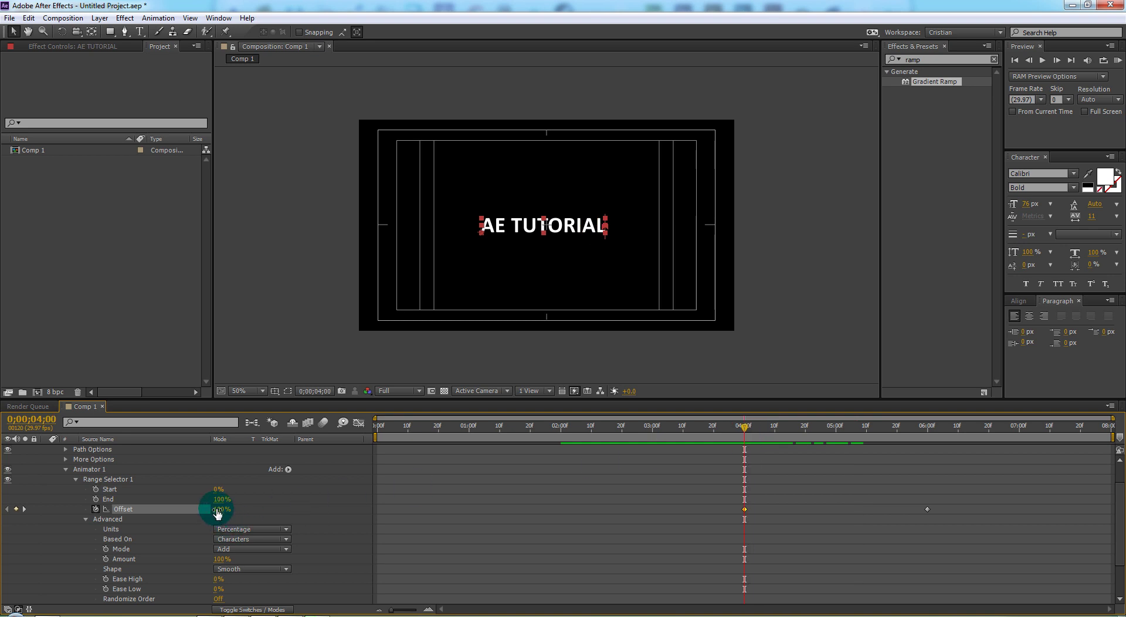
left_click_drag(218, 509, 147, 504)
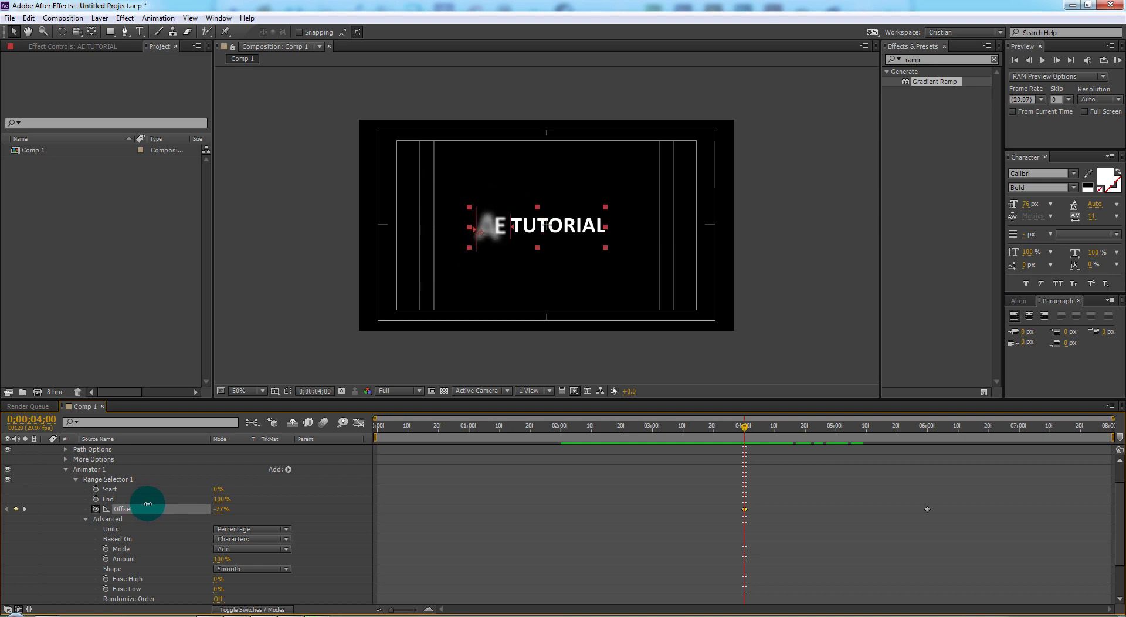
- At 6 seconds, set the Offset to 89% and check the reveal midway
left_click(755, 444)
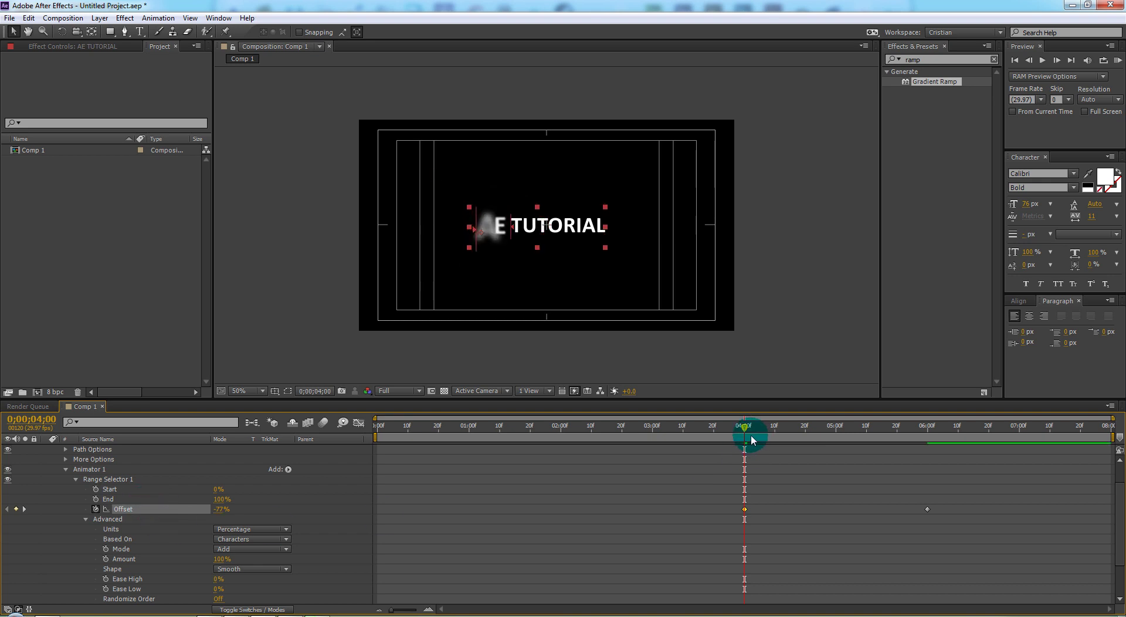
left_click_drag(751, 434, 906, 438)
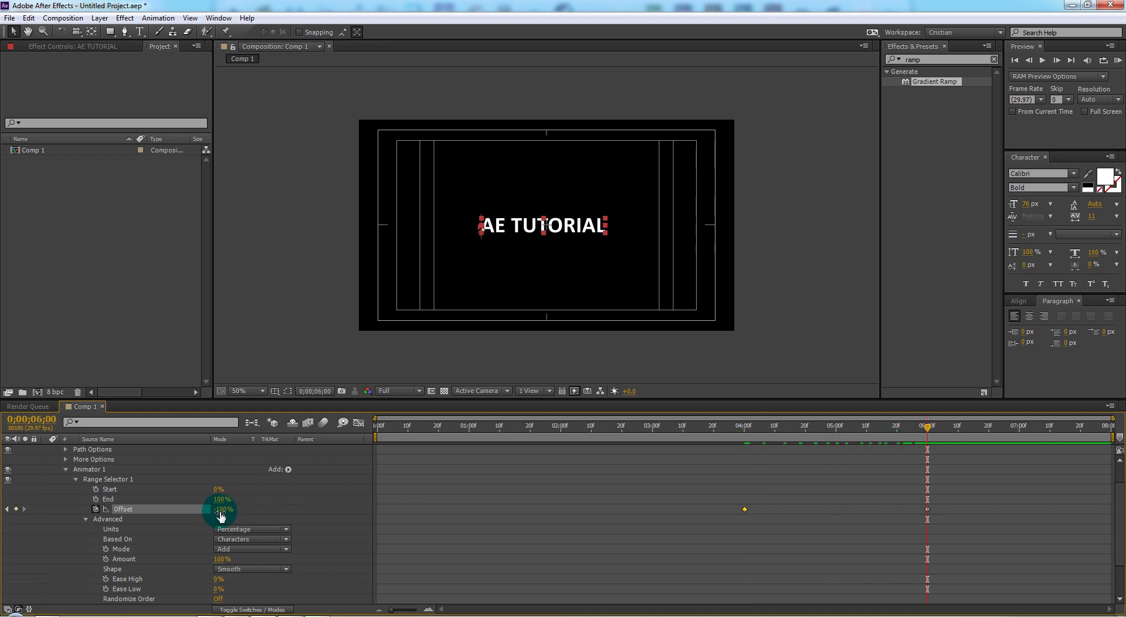
left_click_drag(221, 515, 307, 502)
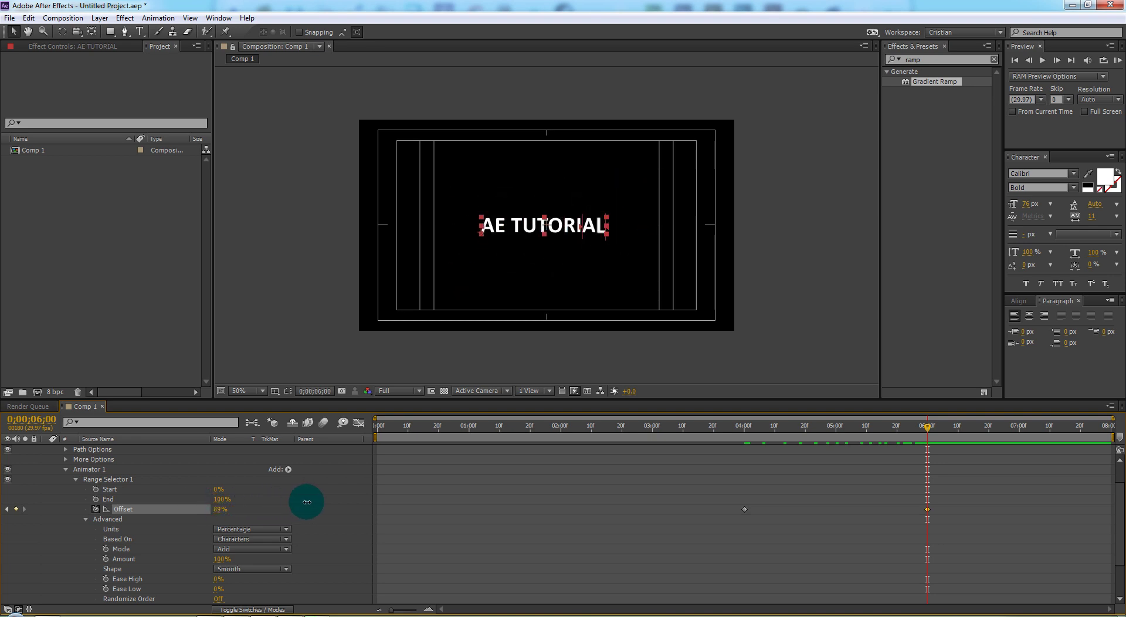
left_click(988, 437)
mouse_move(936, 425)
left_mouse_down()
mouse_move(734, 442)
mouse_move(929, 438)
left_mouse_up()
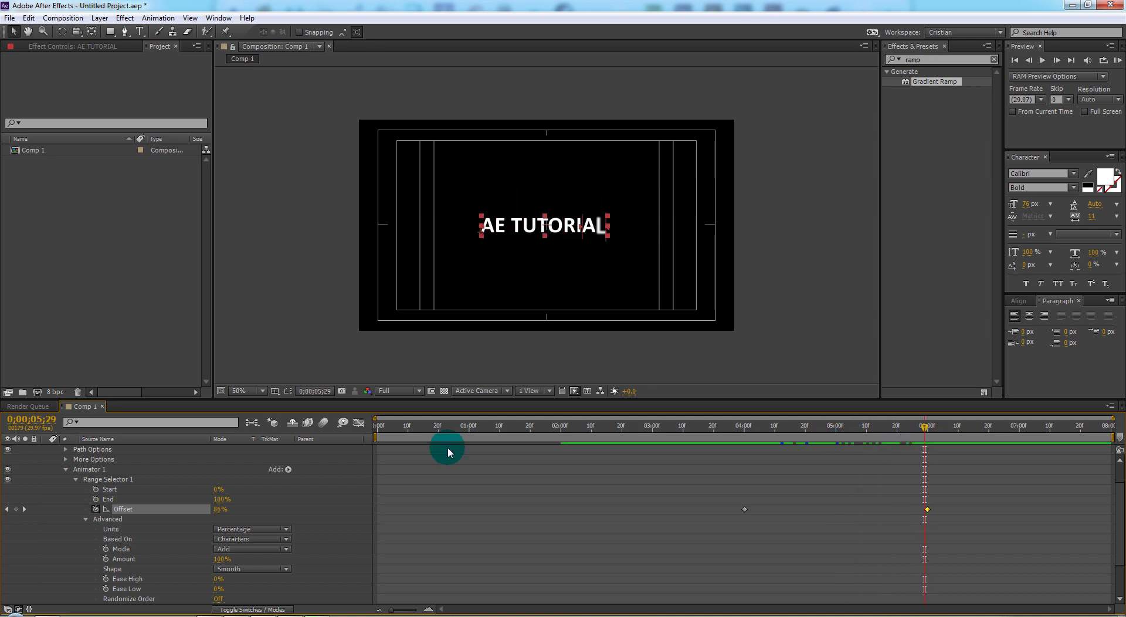
scroll(51, 461, "up", 1)
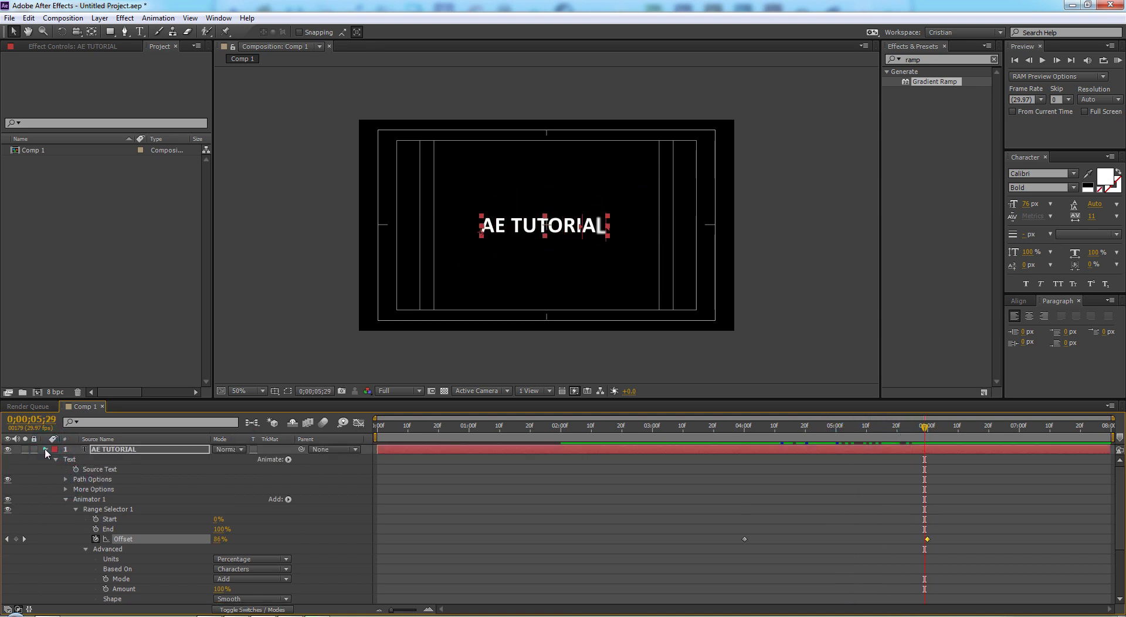
- Find the frame where the titles overlap and trim GENERIC INTRO's out-point there
left_click(45, 449)
left_click_drag(912, 428, 734, 433)
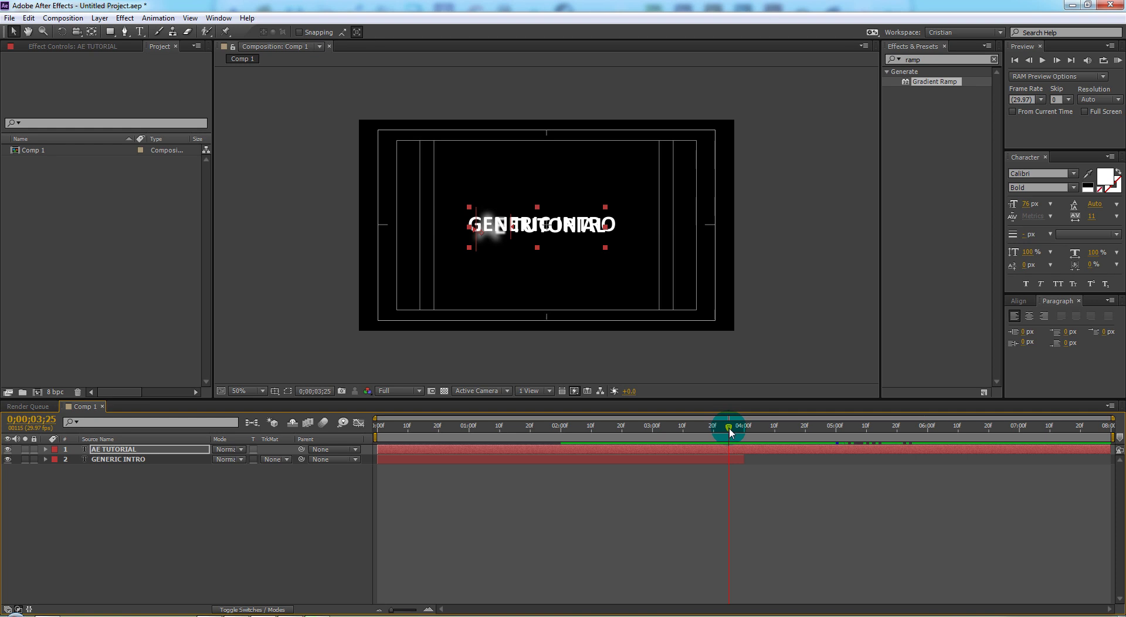
left_click_drag(730, 432, 725, 431)
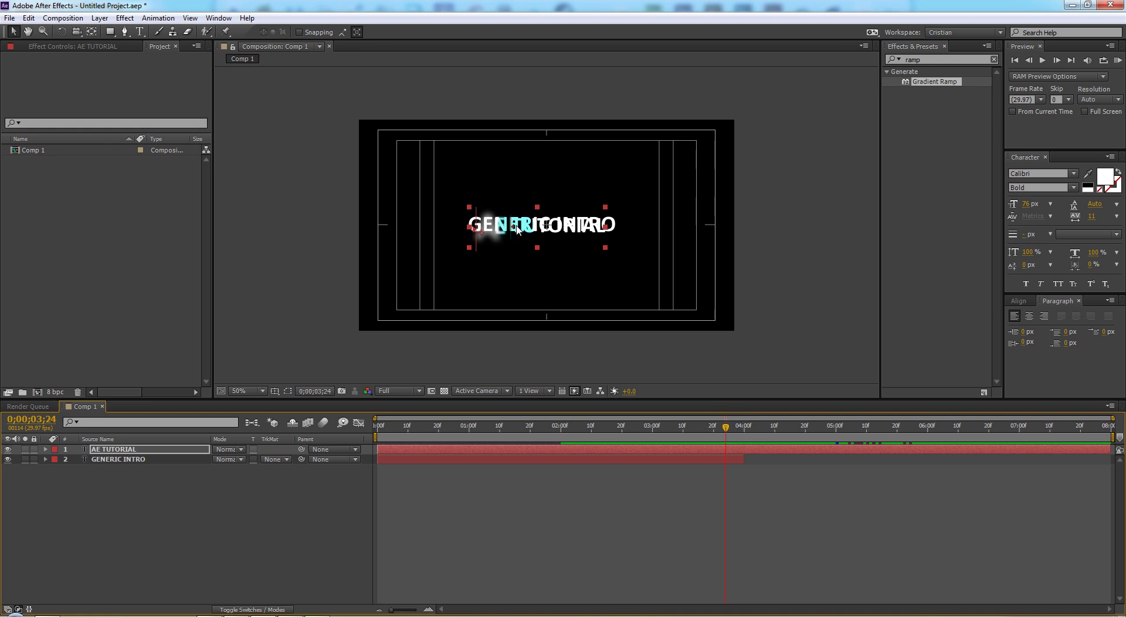
left_click(670, 399)
left_click(706, 395)
left_click(735, 460)
left_click_drag(741, 458, 723, 458)
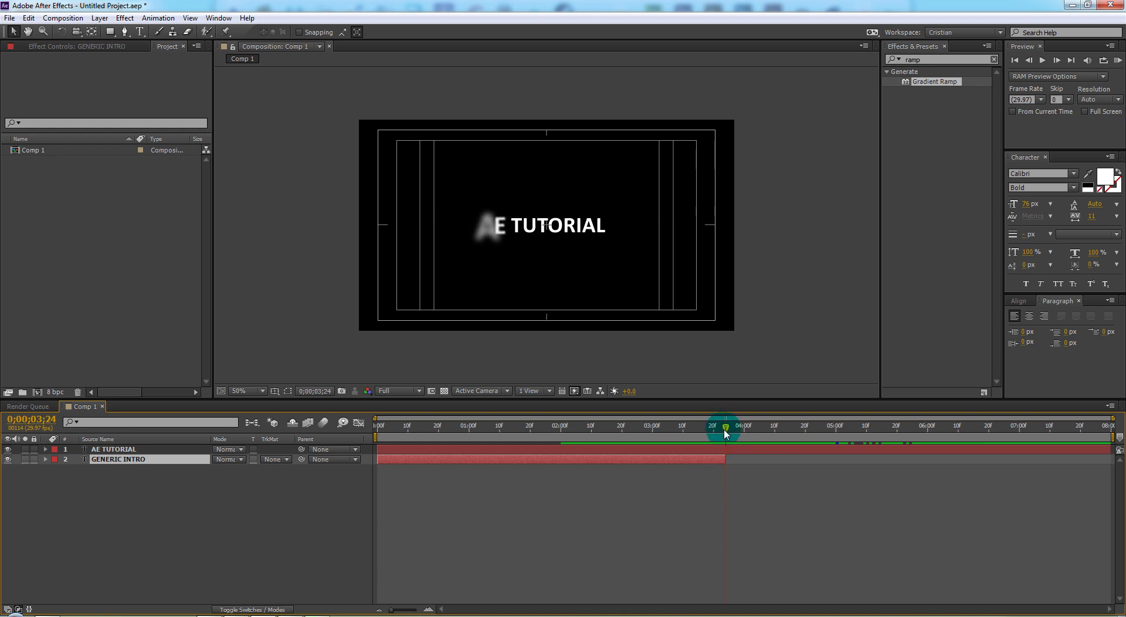
left_click(653, 427)
mouse_move(652, 433)
left_mouse_down()
mouse_move(680, 436)
mouse_move(414, 420)
mouse_move(725, 422)
left_mouse_up()
- Slide AE TUTORIAL to start where GENERIC INTRO ends and preview the handover
left_click(380, 440)
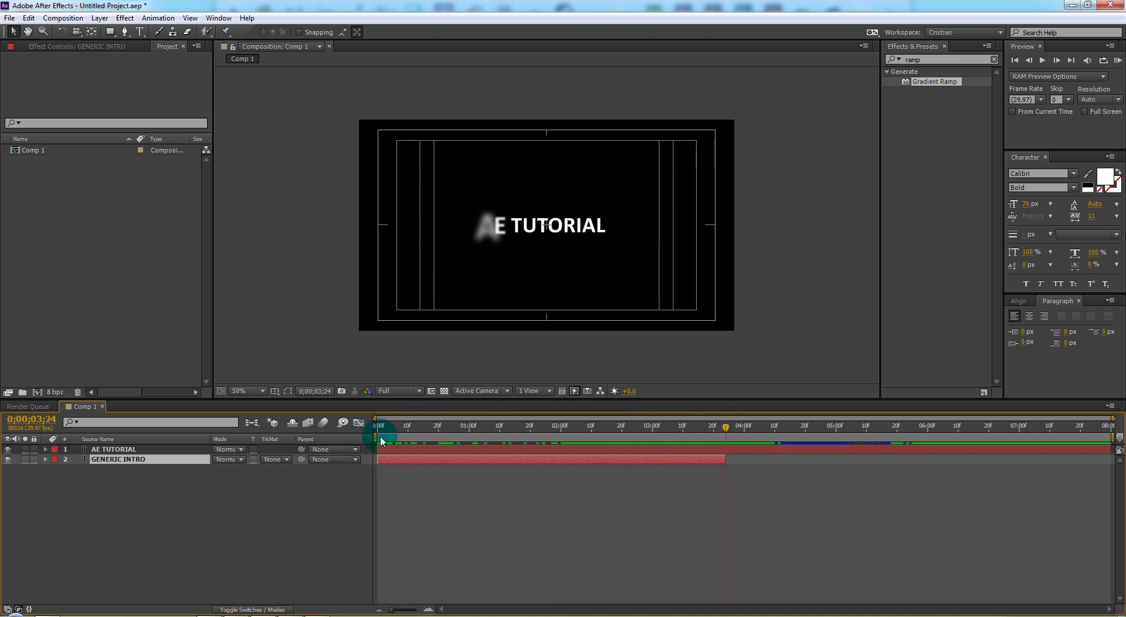
left_click(103, 449)
left_click_drag(378, 449, 702, 448)
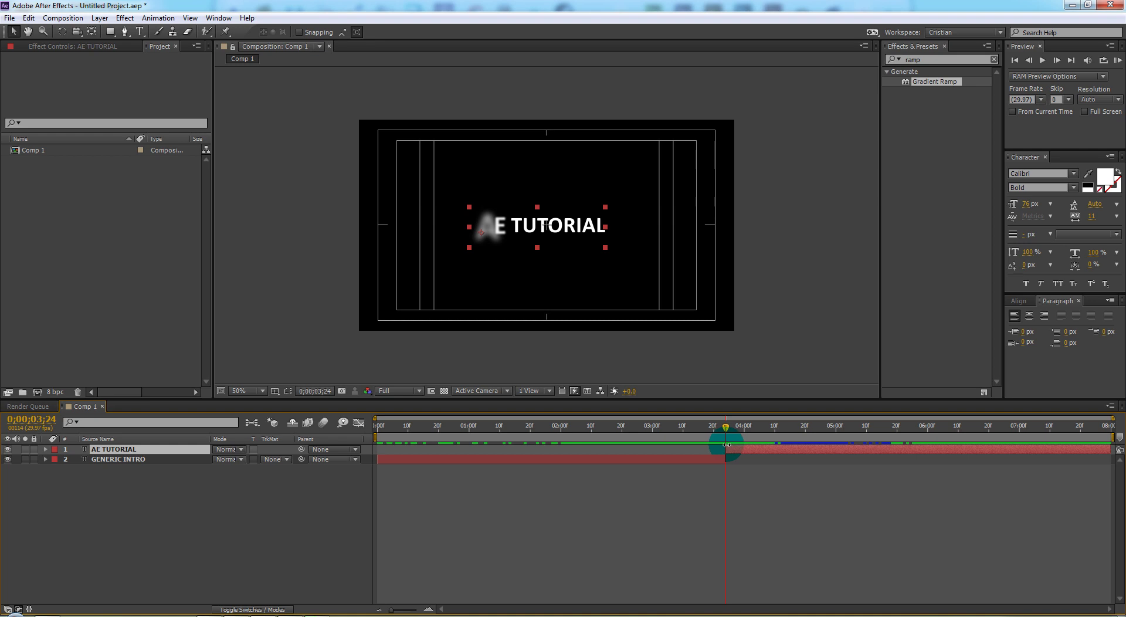
mouse_move(725, 430)
left_mouse_down()
mouse_move(650, 433)
mouse_move(886, 423)
left_mouse_up()
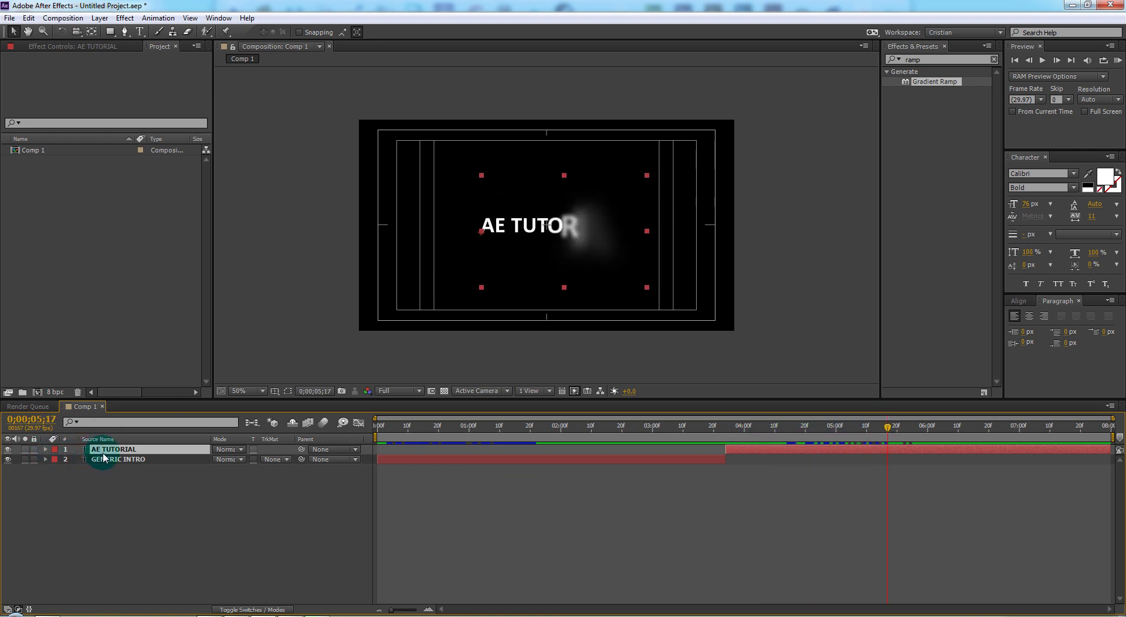
- Move AE TUTORIAL's Offset keyframes earlier and closer together, then preview its reveal
key("u")
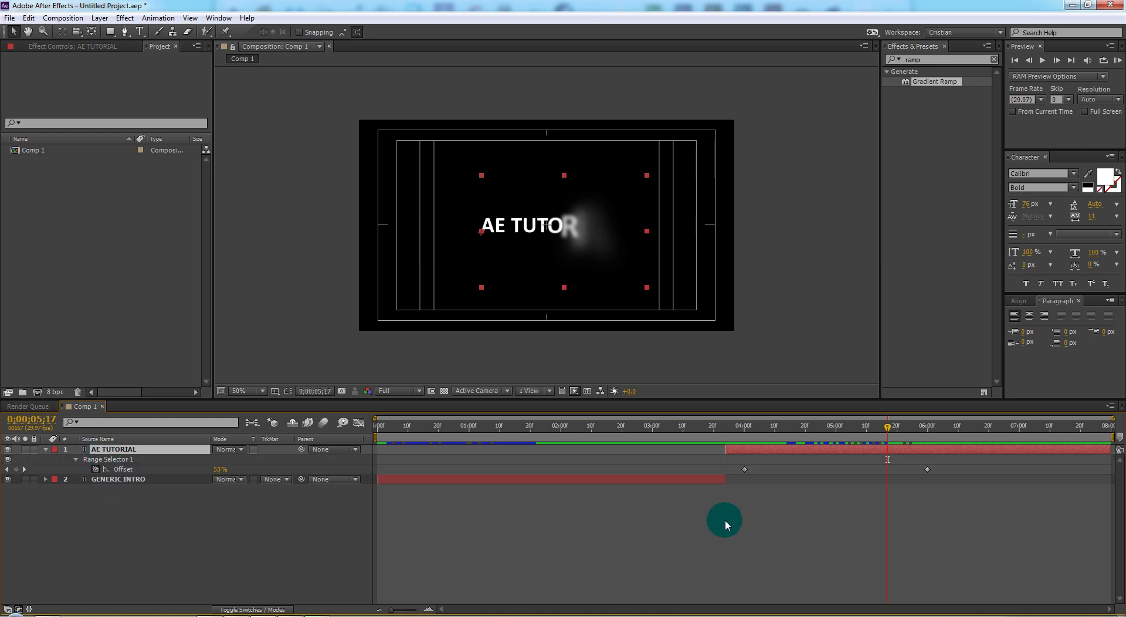
left_click_drag(927, 469, 819, 468)
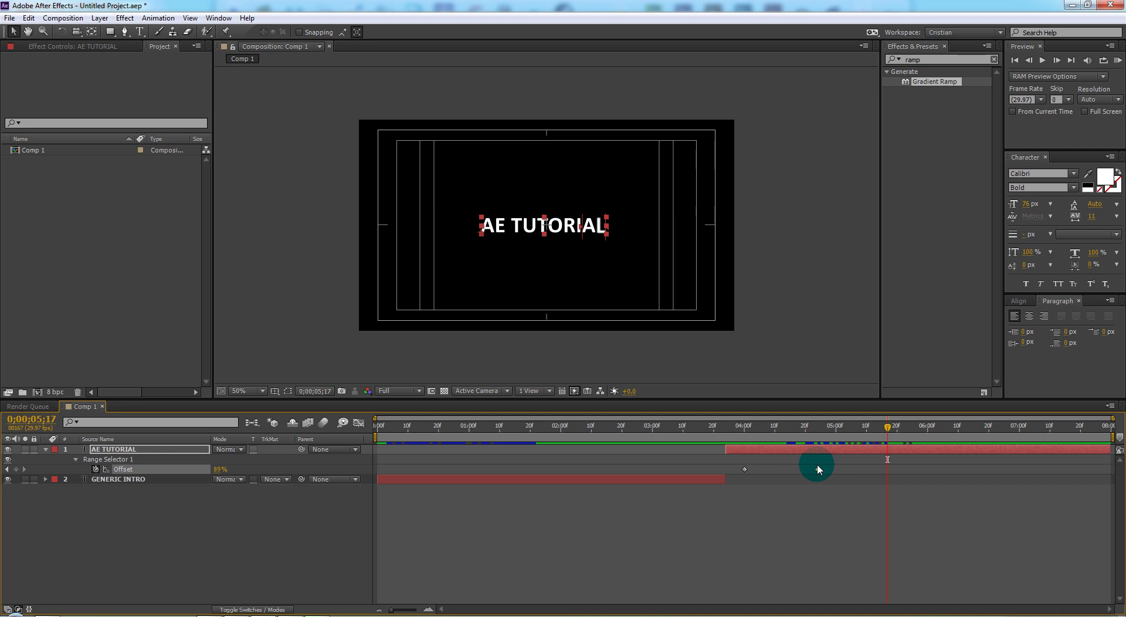
left_click_drag(737, 471, 727, 469)
left_click(812, 468)
left_click_drag(888, 427, 704, 427)
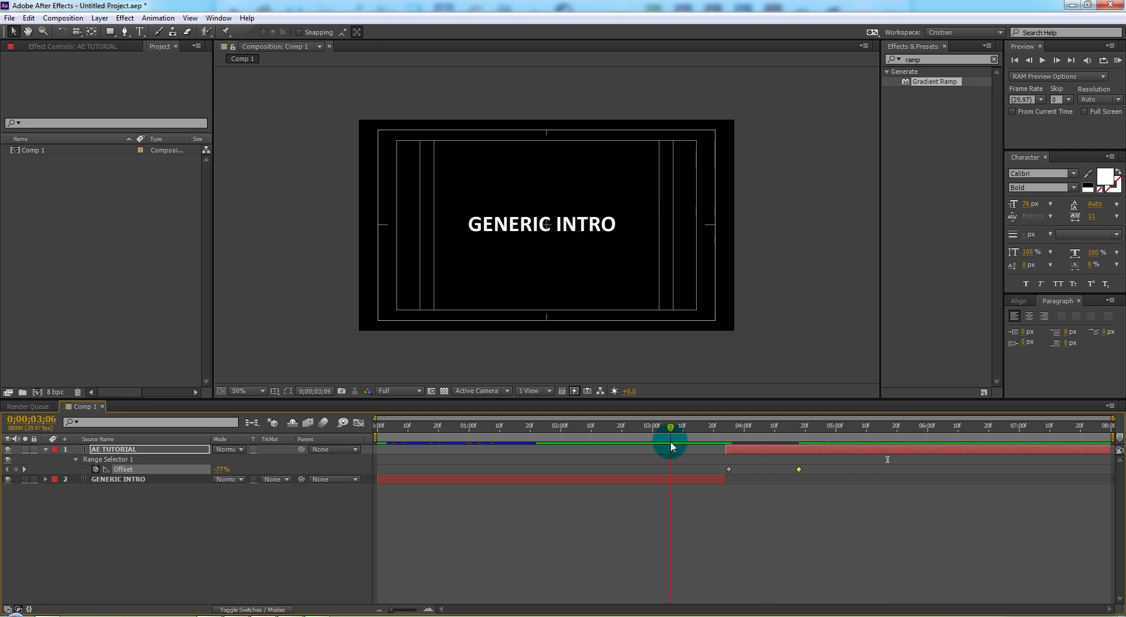
mouse_move(743, 447)
left_mouse_down()
mouse_move(364, 455)
mouse_move(575, 456)
left_mouse_up()
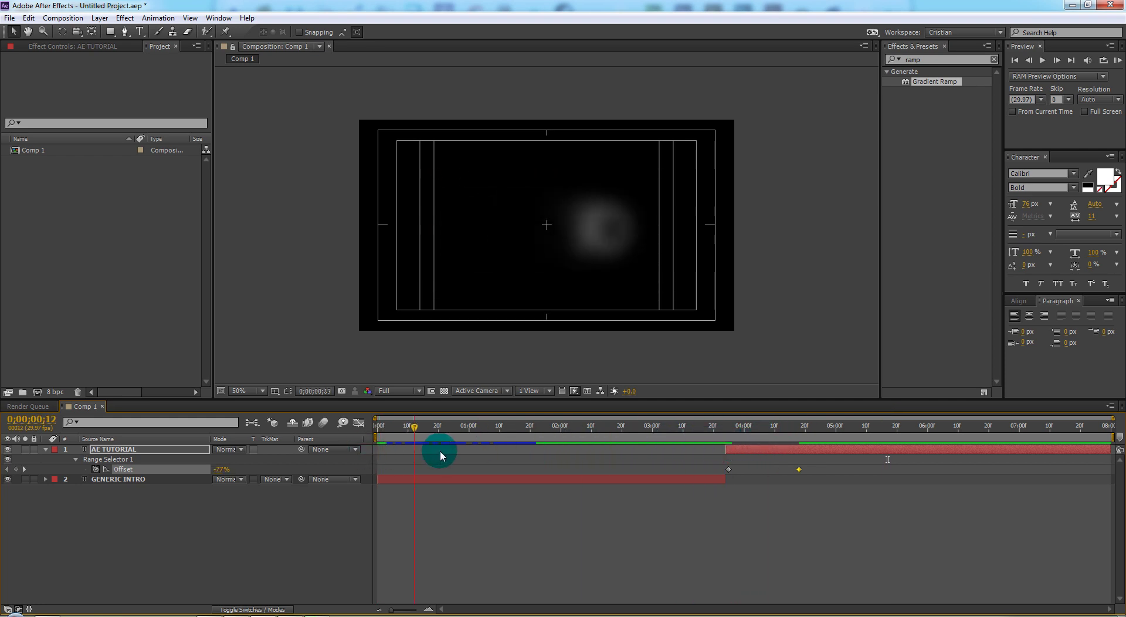
left_click_drag(709, 465, 833, 460)
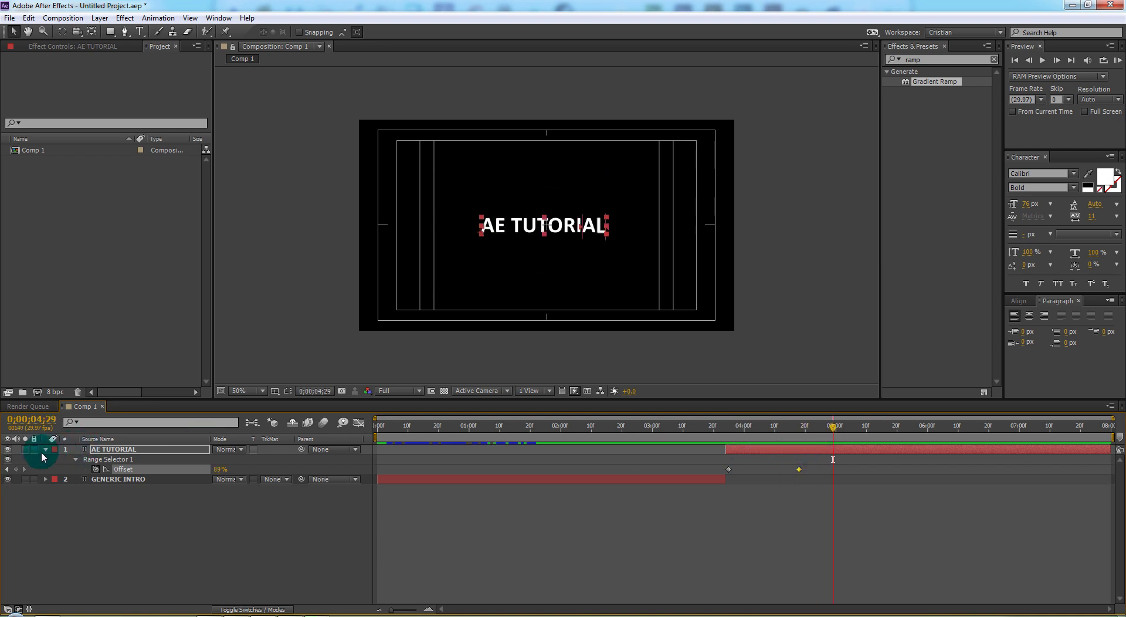
- Collapse AE TUTORIAL, preview the GENERIC INTRO animation, and return to the first frame
left_click(46, 450)
left_click(831, 433)
mouse_move(836, 432)
left_mouse_down()
mouse_move(558, 462)
mouse_move(389, 445)
left_mouse_up()
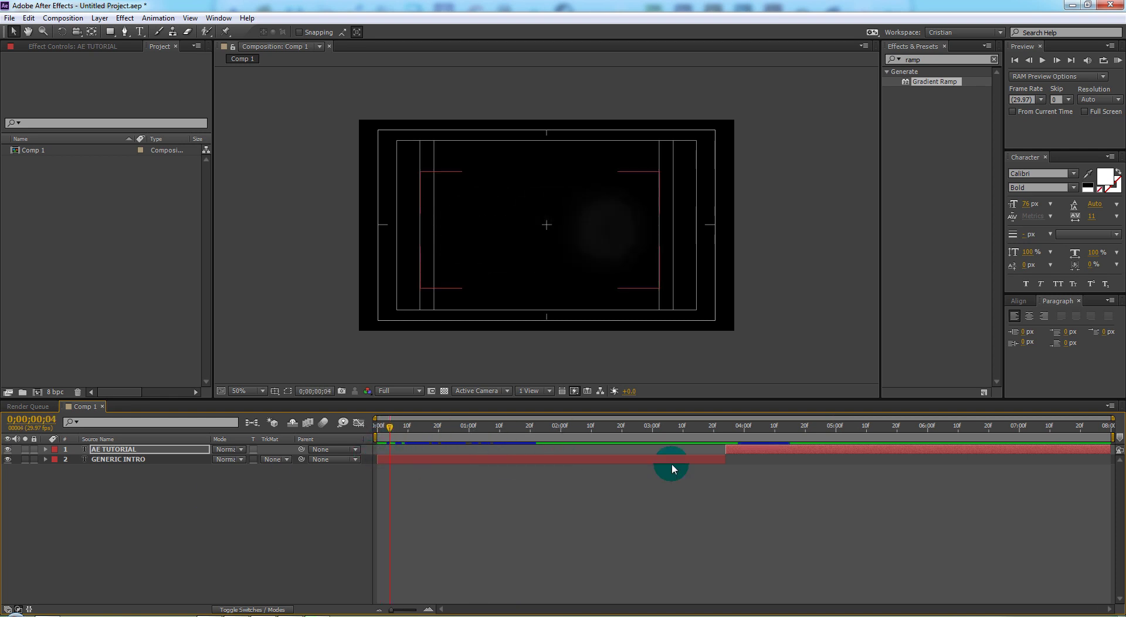
left_click(168, 461)
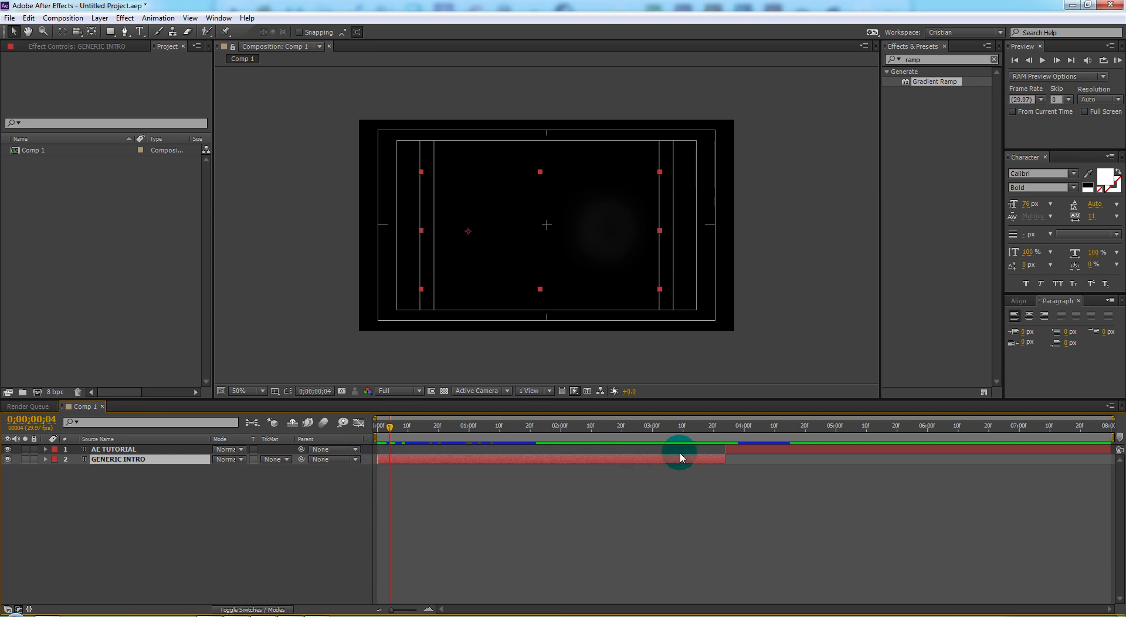
left_click(393, 434)
mouse_move(391, 432)
left_mouse_down()
mouse_move(1075, 422)
mouse_move(375, 441)
left_mouse_up()
left_click(174, 529)
- Add a Two-Node Camera named Camera 1 above the title layers, accepting the 2D-layer warning
left_click(129, 454)
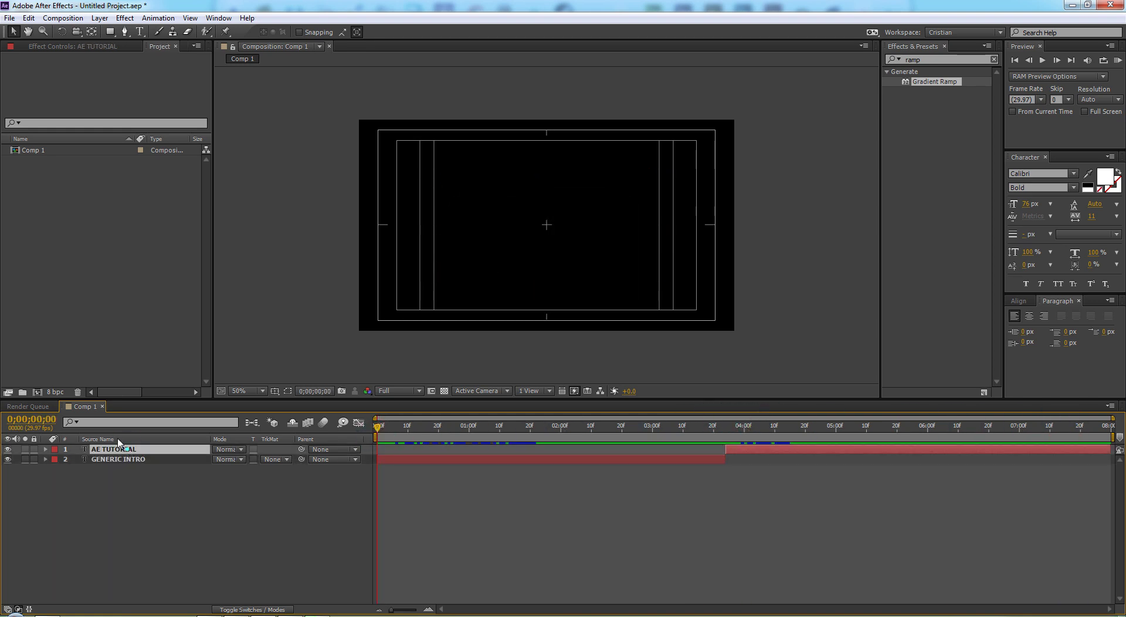
left_click(99, 17)
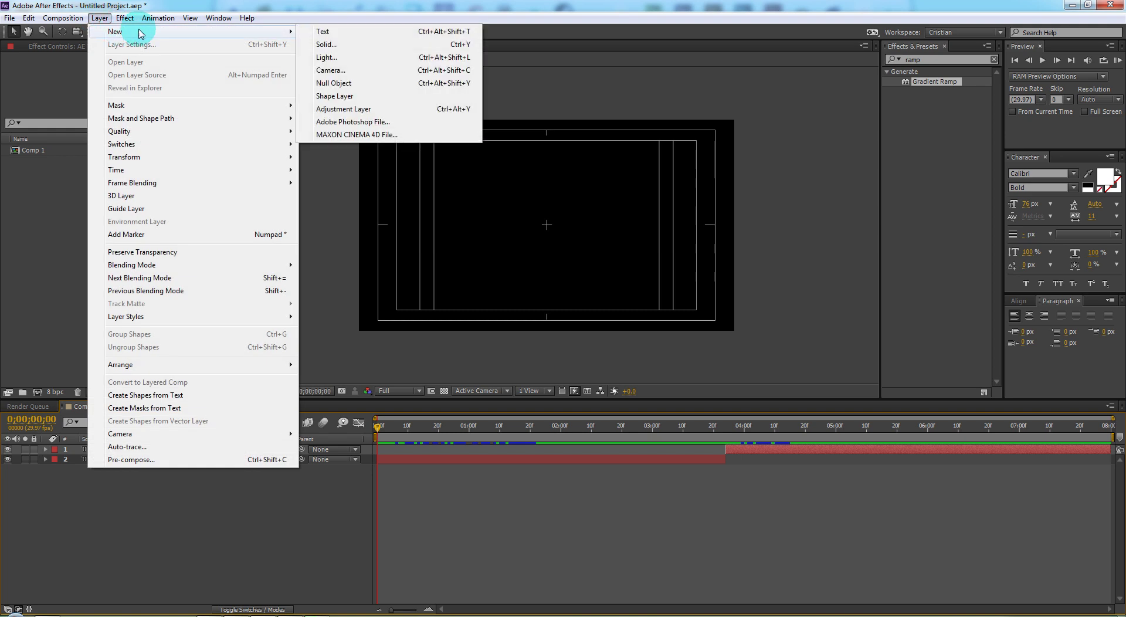
mouse_move(125, 23)
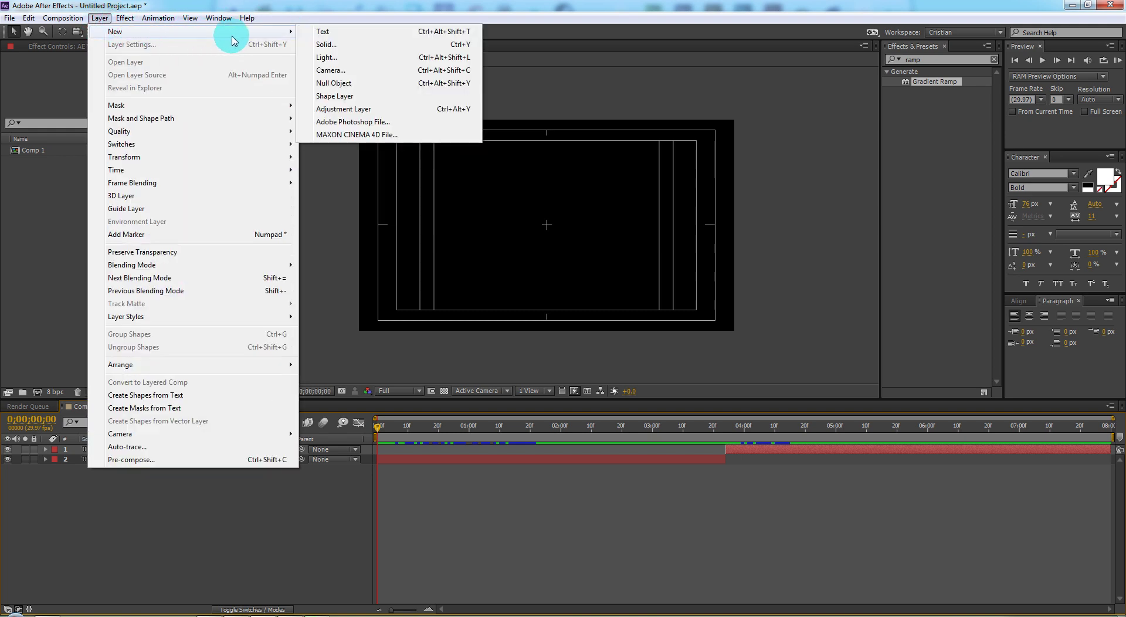
left_click(331, 69)
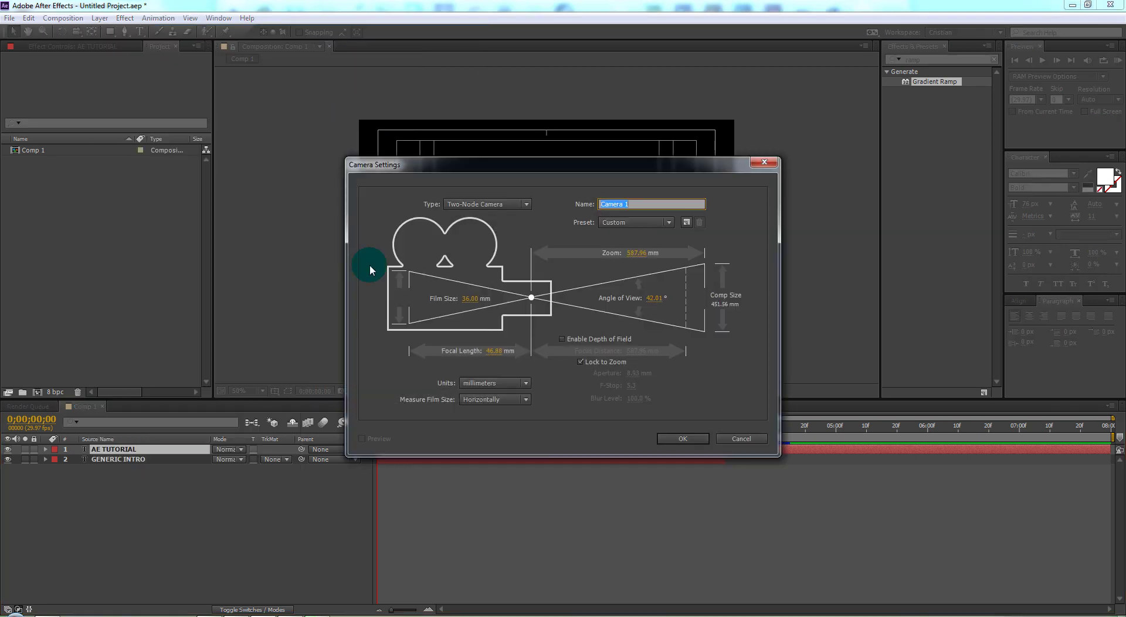
left_click(682, 439)
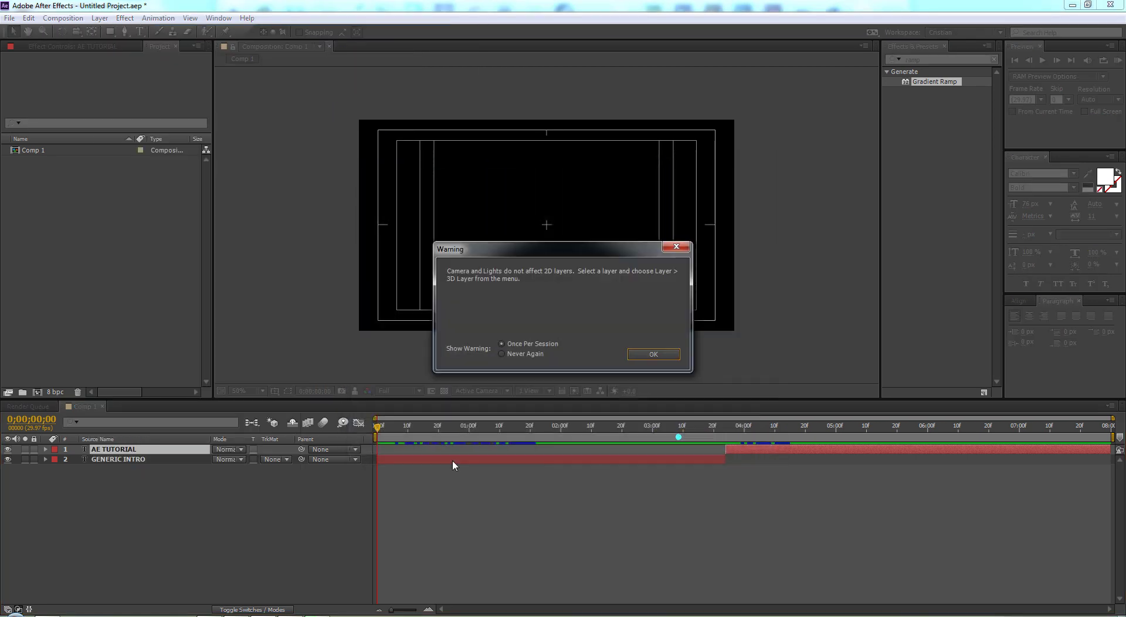
left_click(658, 352)
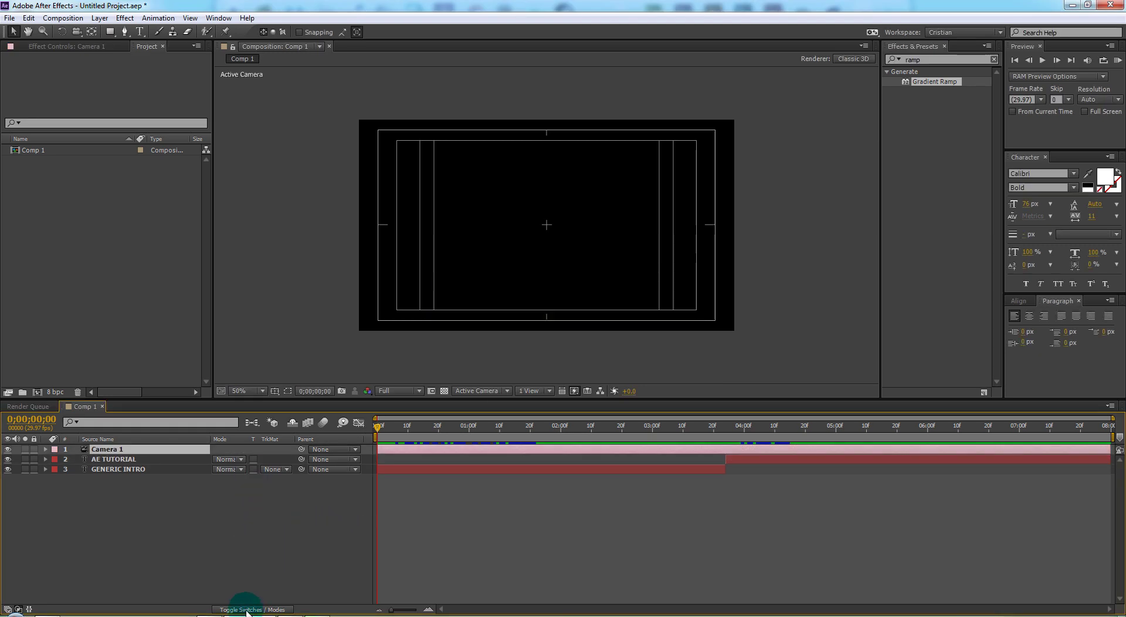
- Make AE TUTORIAL and GENERIC INTRO 3D layers
left_click(247, 610)
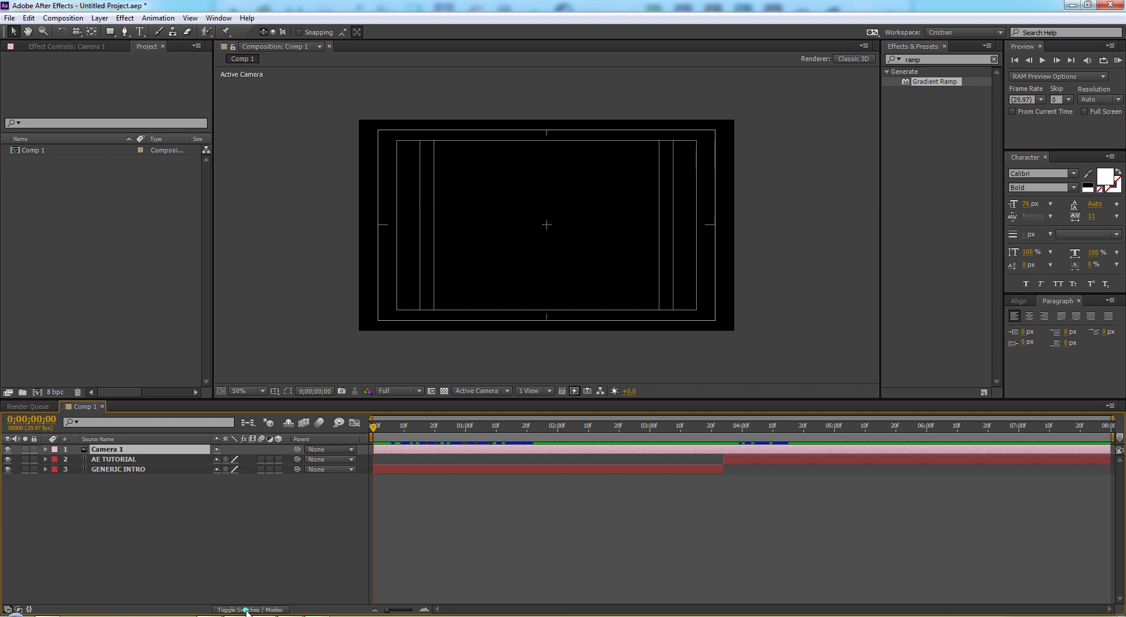
left_click(278, 459)
left_click(278, 469)
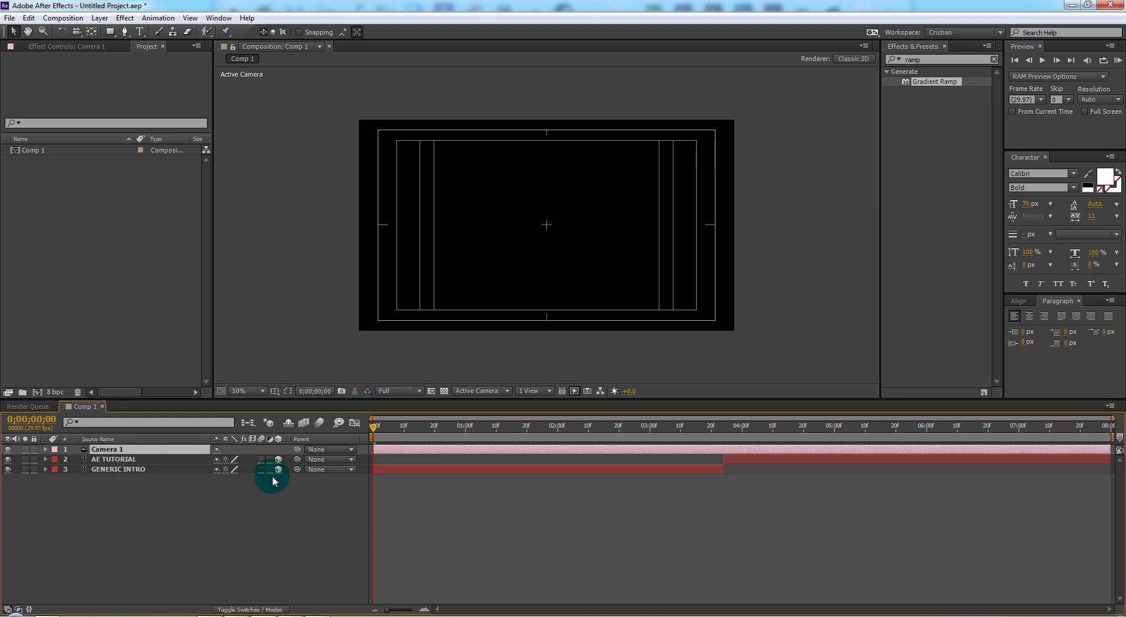
- Keyframe Camera 1's Zoom to rise from 1666.7 to 2619.7 pixels by 7;29
left_click(46, 450)
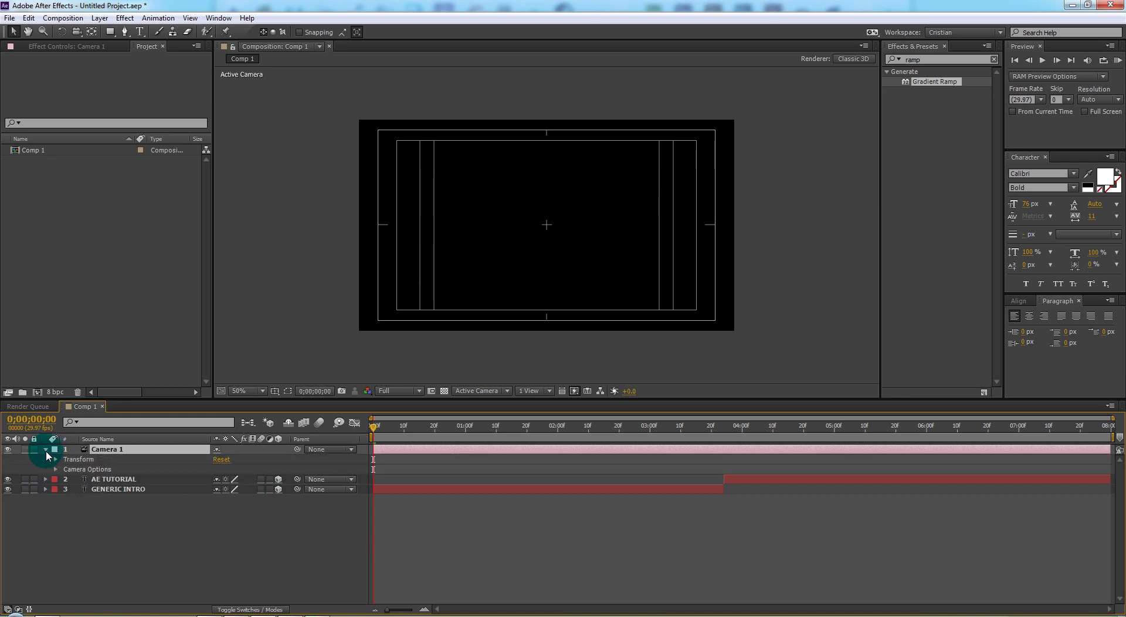
left_click(56, 469)
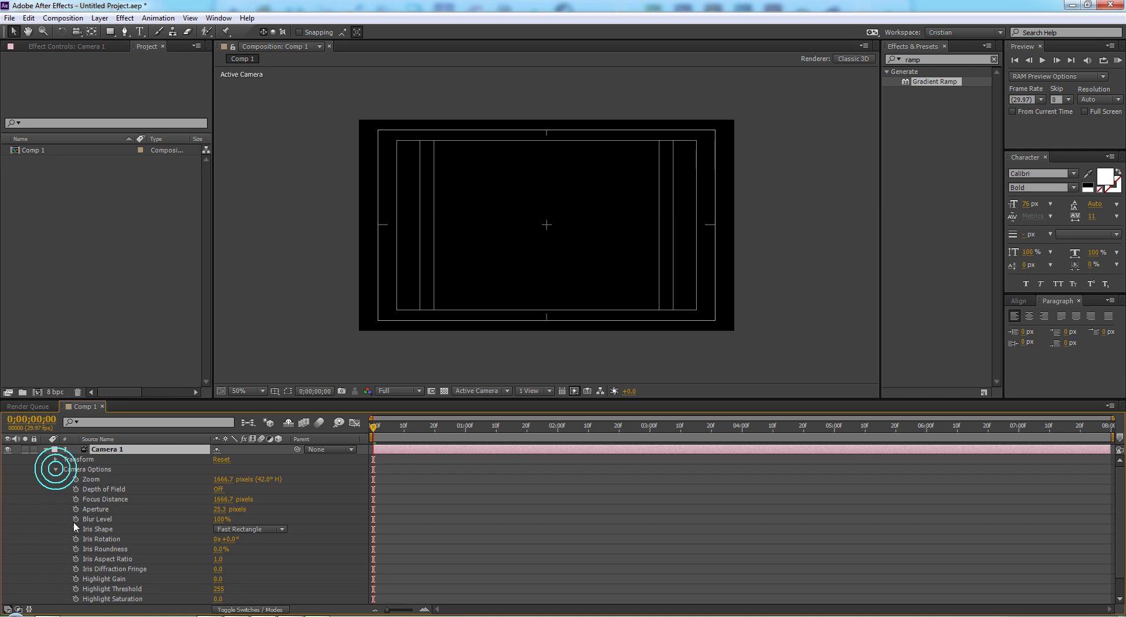
left_click(76, 479)
mouse_move(375, 423)
left_mouse_down()
mouse_move(632, 443)
mouse_move(1111, 450)
left_mouse_up()
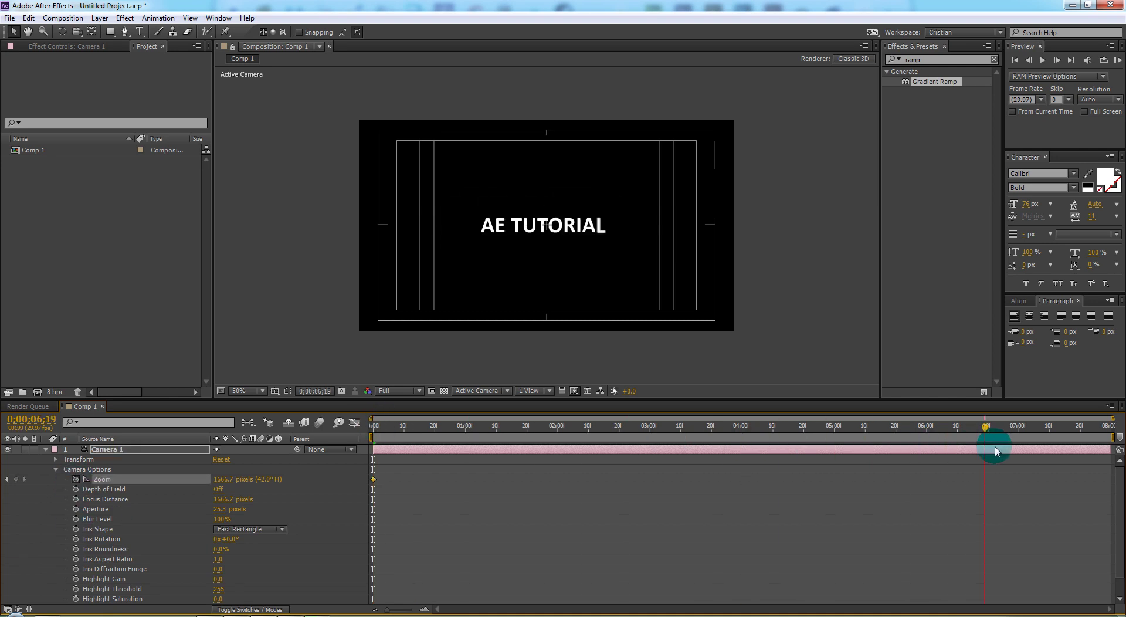
left_click(221, 495)
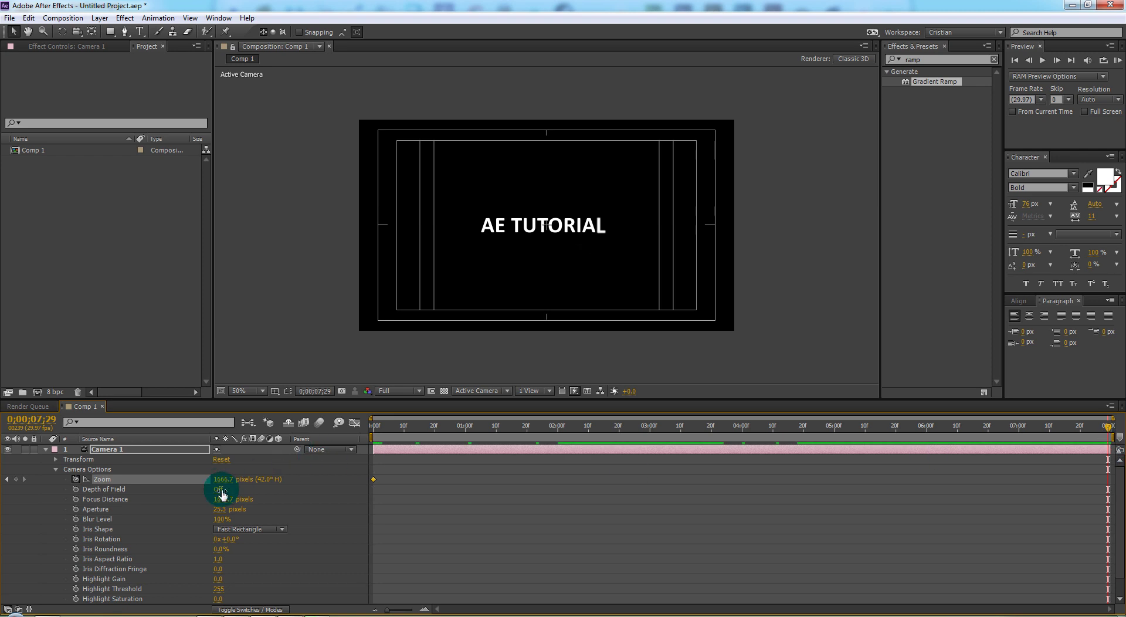
left_click_drag(219, 484, 428, 479)
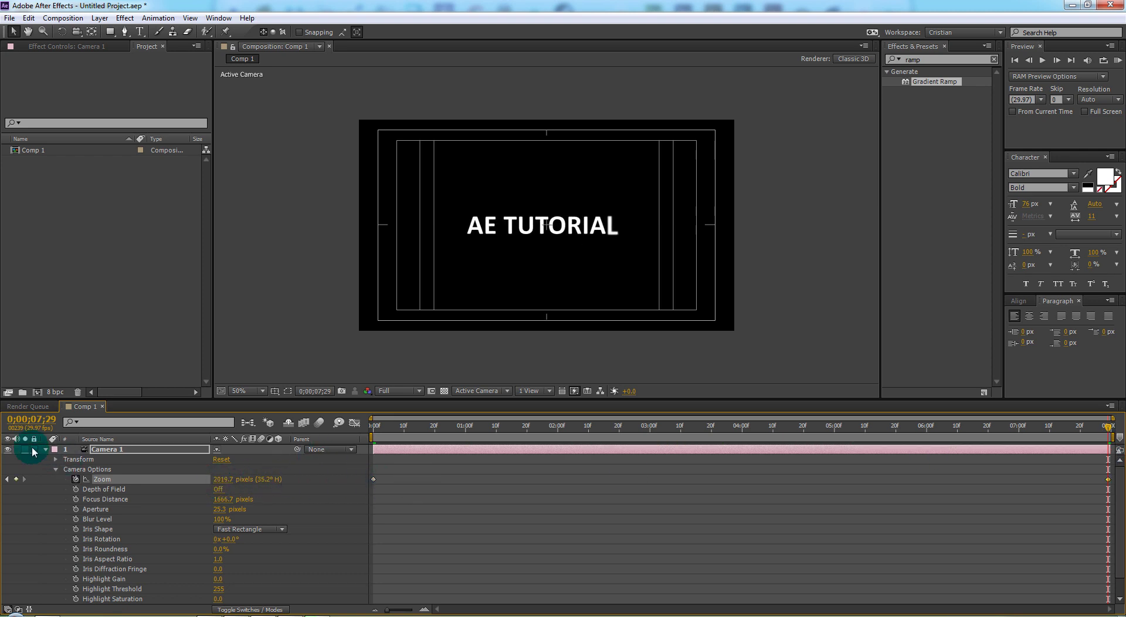
- Collapse the camera layer and return the time to 3;13 on GENERIC INTRO
left_click(45, 449)
left_click(1105, 423)
mouse_move(1110, 431)
left_mouse_down()
mouse_move(644, 443)
mouse_move(736, 448)
mouse_move(690, 445)
left_mouse_up()
left_click(76, 497)
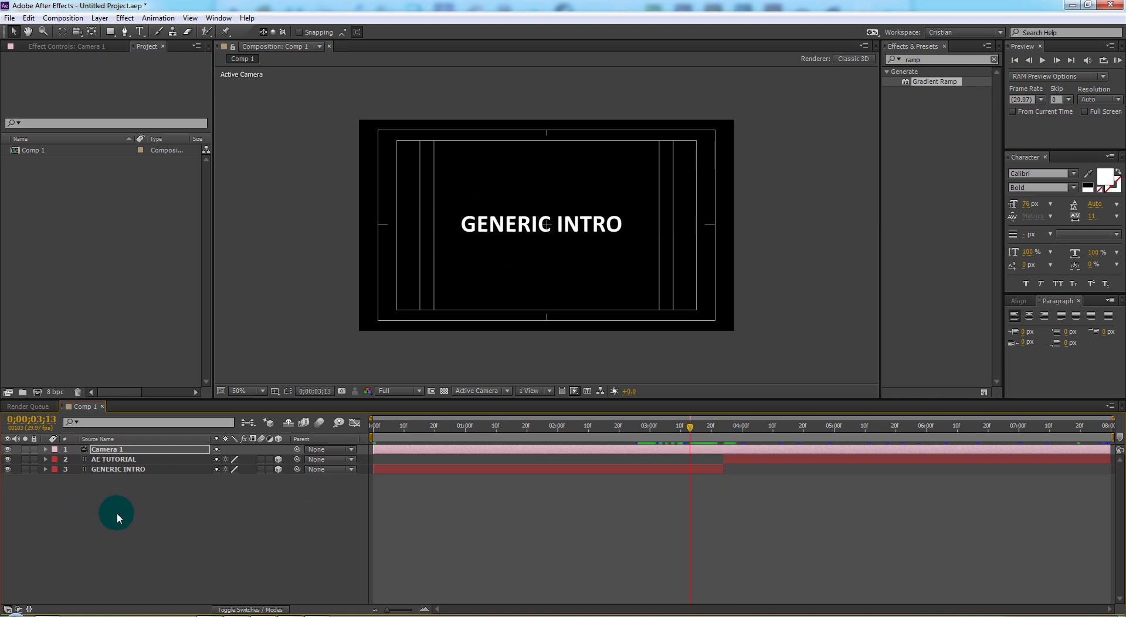
- Create a black solid named Lens on top of Comp 1, then move to about 3;25
left_click(99, 18)
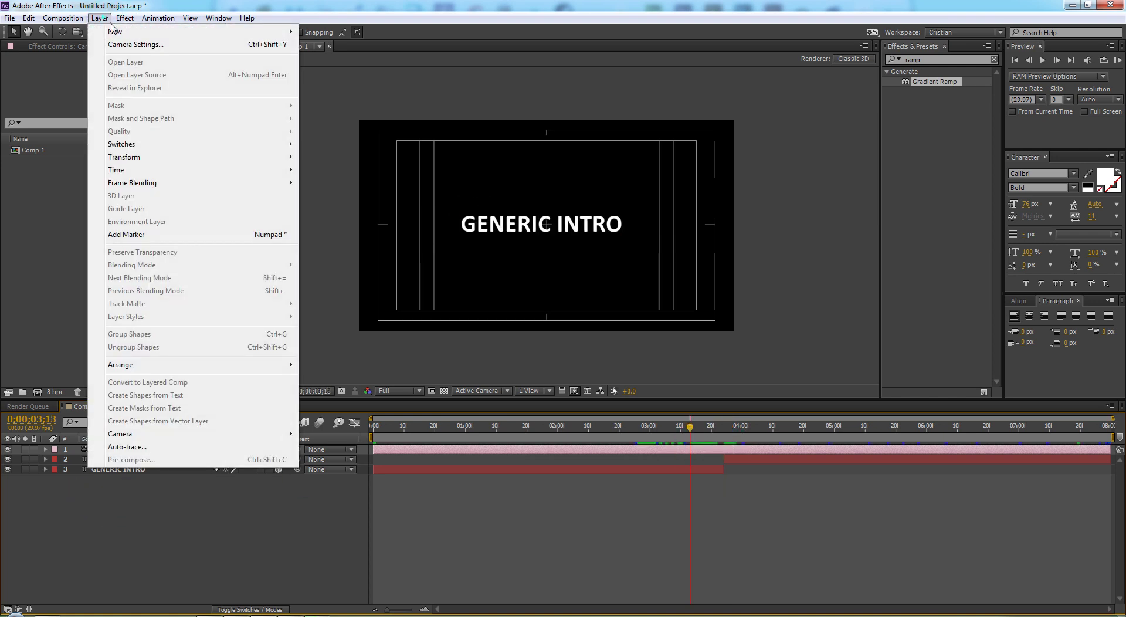
mouse_move(117, 33)
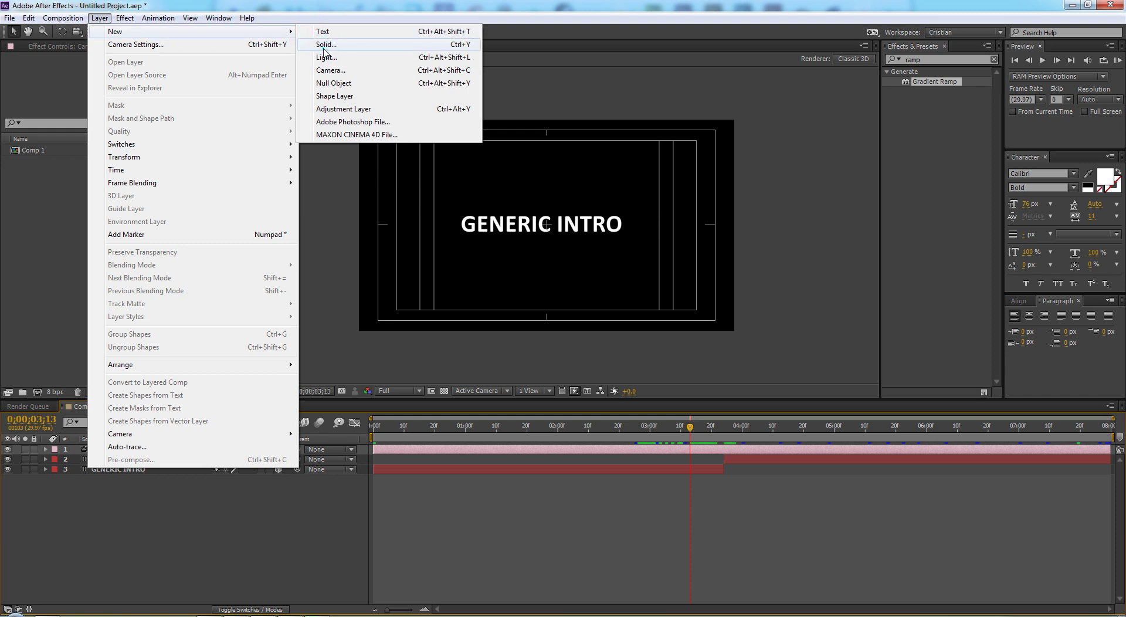
left_click(323, 47)
left_click(522, 264)
type("Lens")
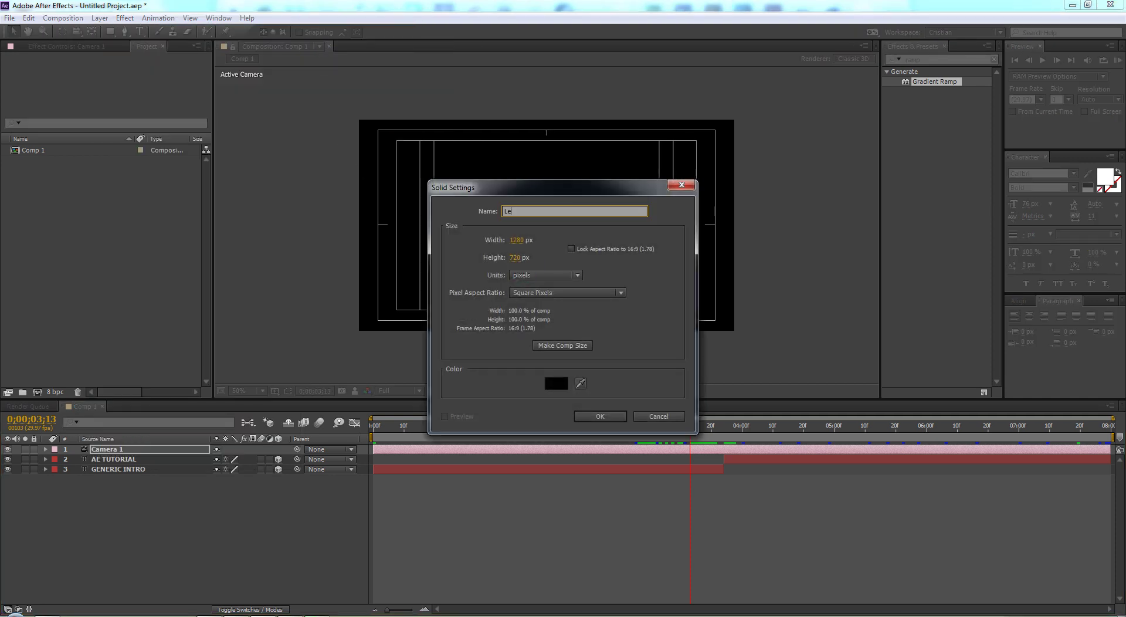
left_click(600, 419)
left_click(292, 564)
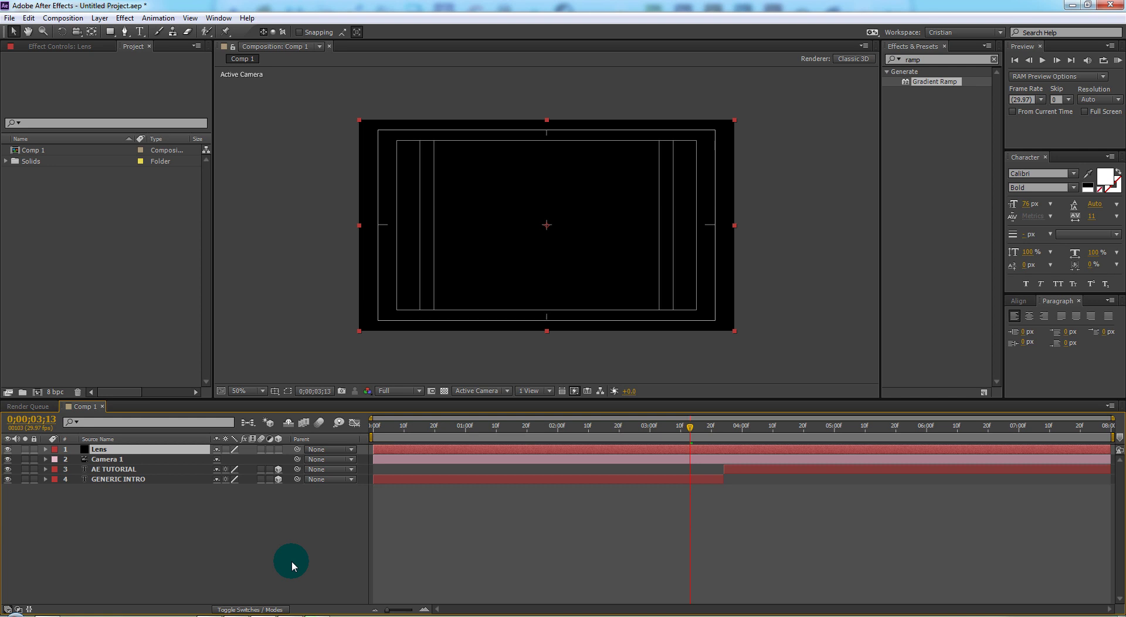
left_click_drag(692, 428, 730, 434)
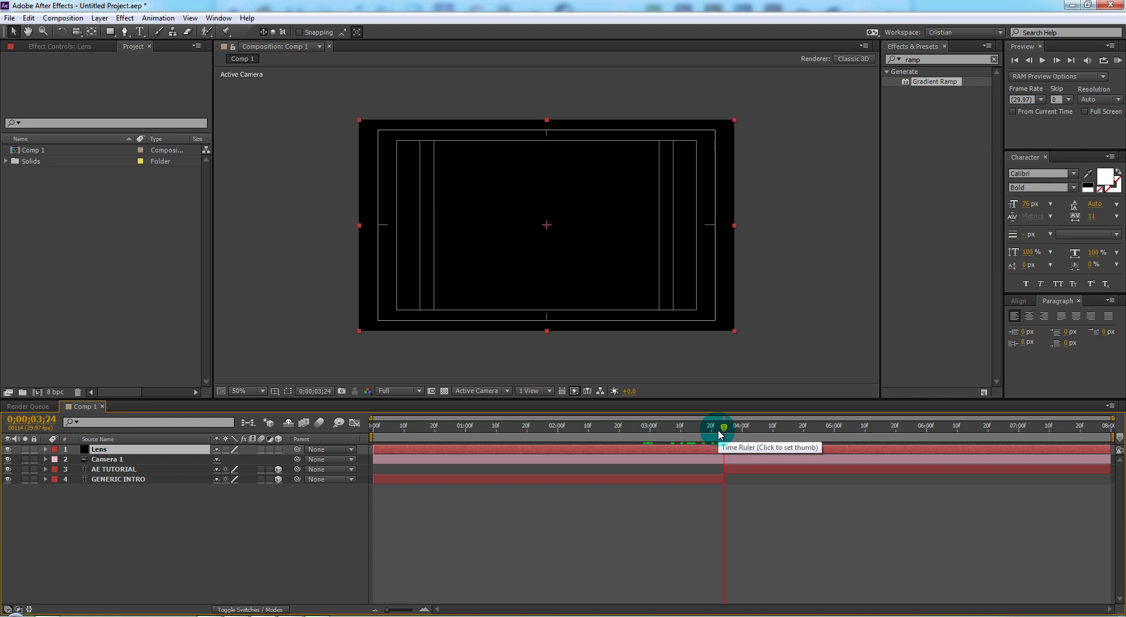
- Search effects for 'lens' and apply Lens Flare to the Lens solid
left_click(923, 58)
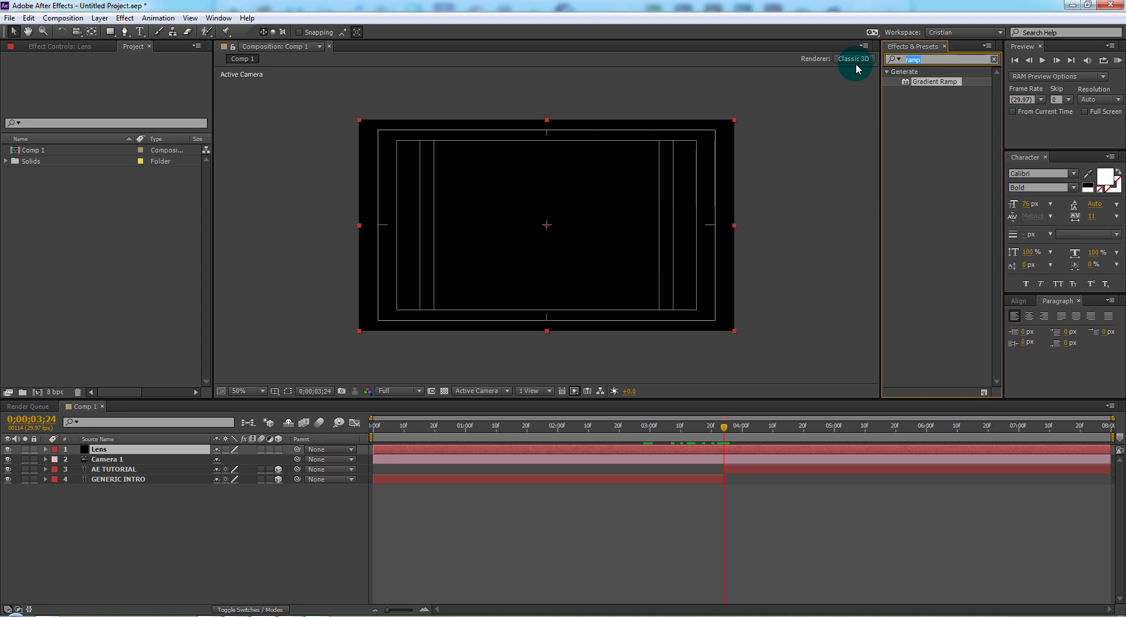
type("lens")
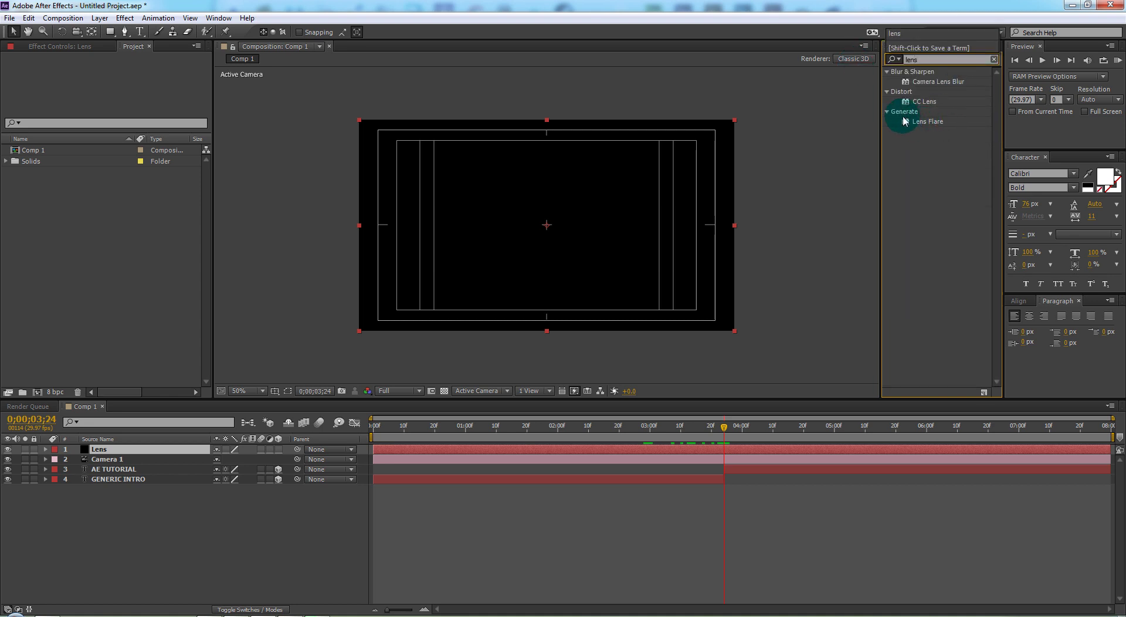
mouse_move(925, 122)
left_mouse_down()
mouse_move(286, 344)
mouse_move(110, 454)
left_mouse_up()
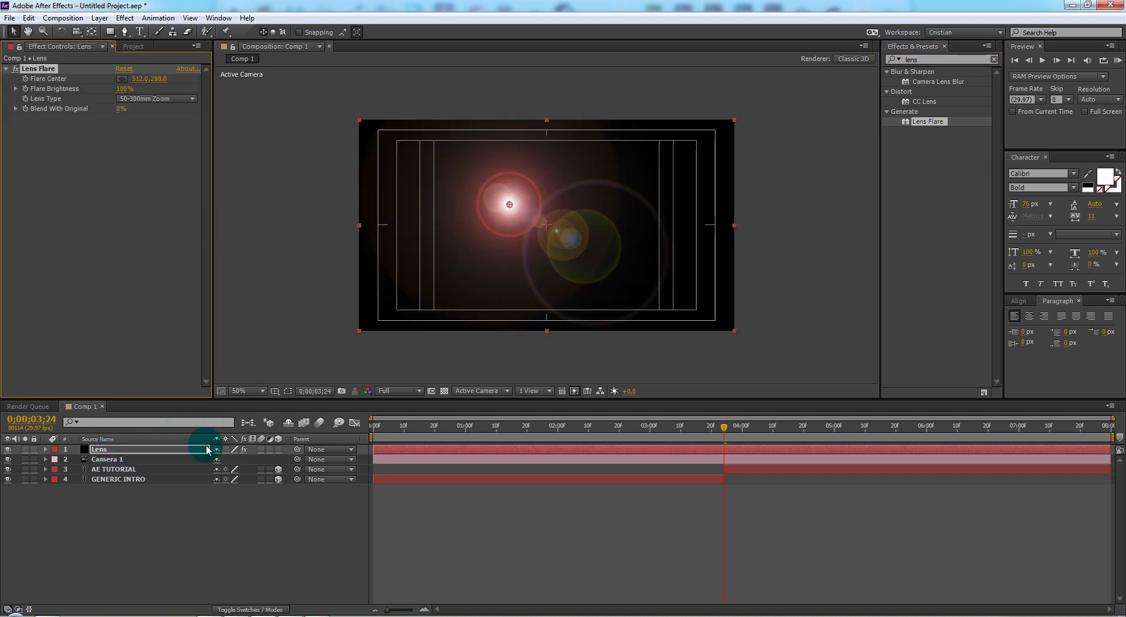
- Set the Lens layer to Add blending, shift the flare centre left, and choose 105mm Prime
left_click(240, 609)
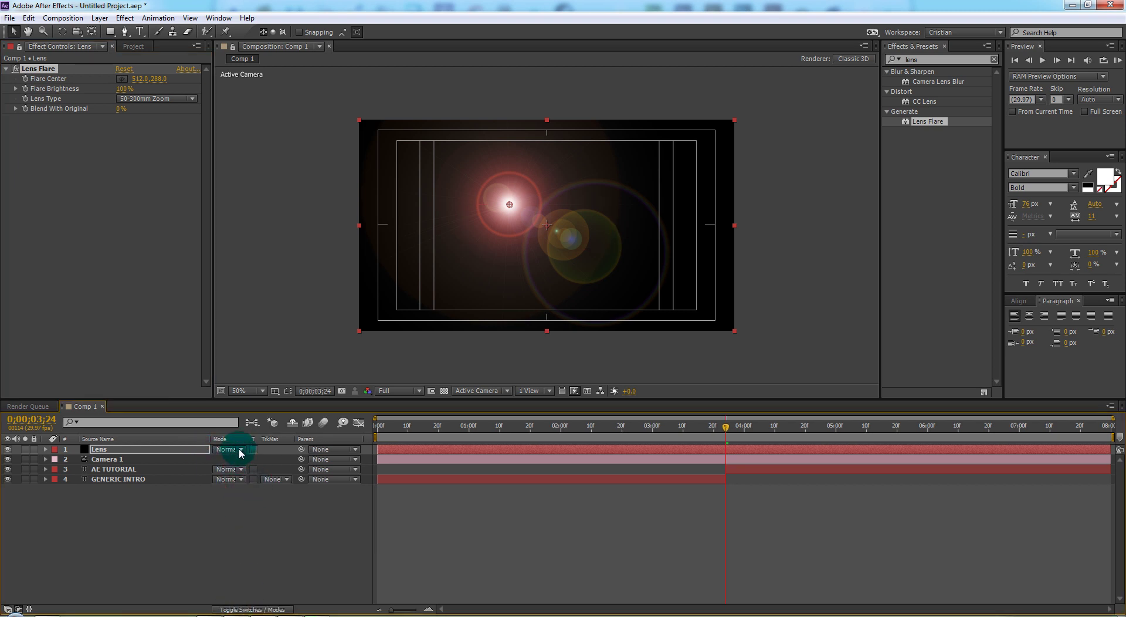
left_click(240, 449)
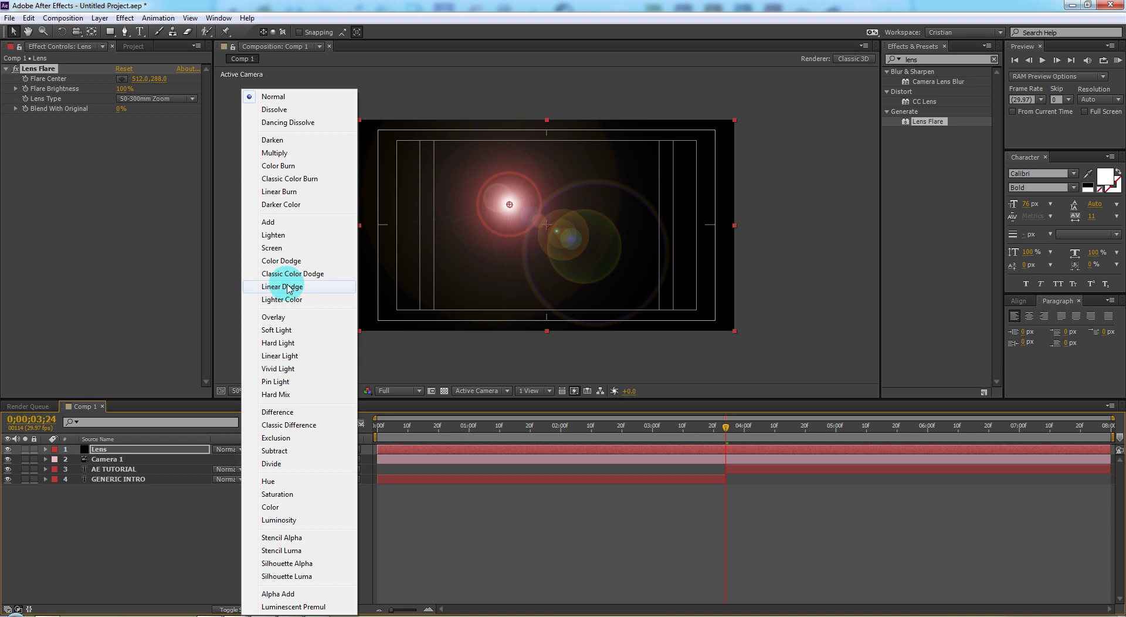
left_click(271, 223)
left_click_drag(505, 209, 424, 218)
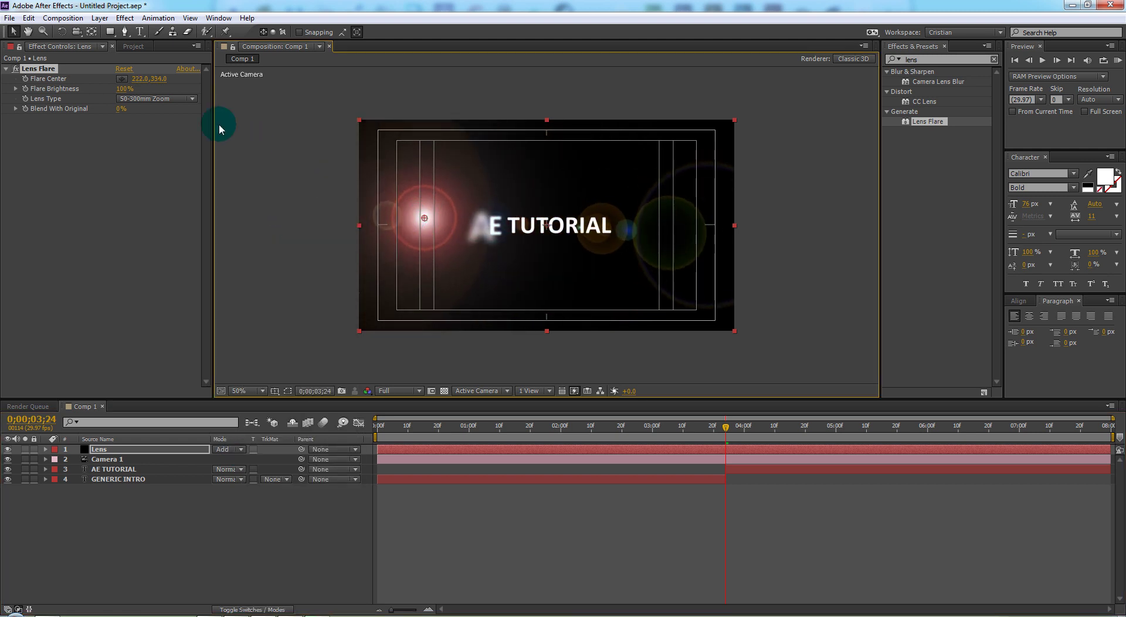
left_click(194, 98)
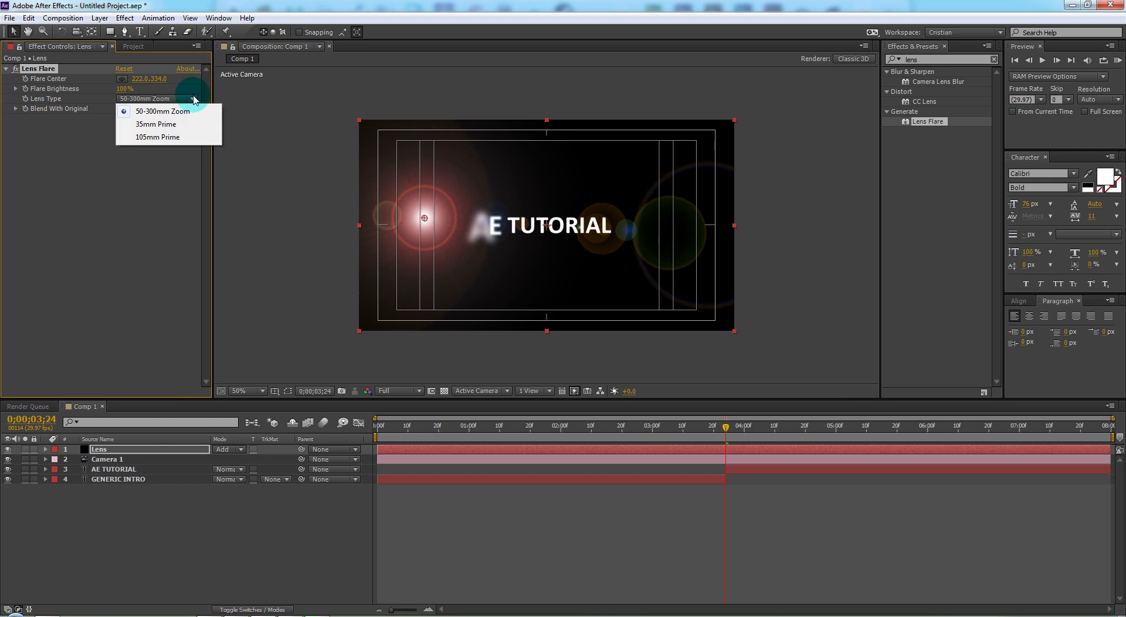
left_click(159, 137)
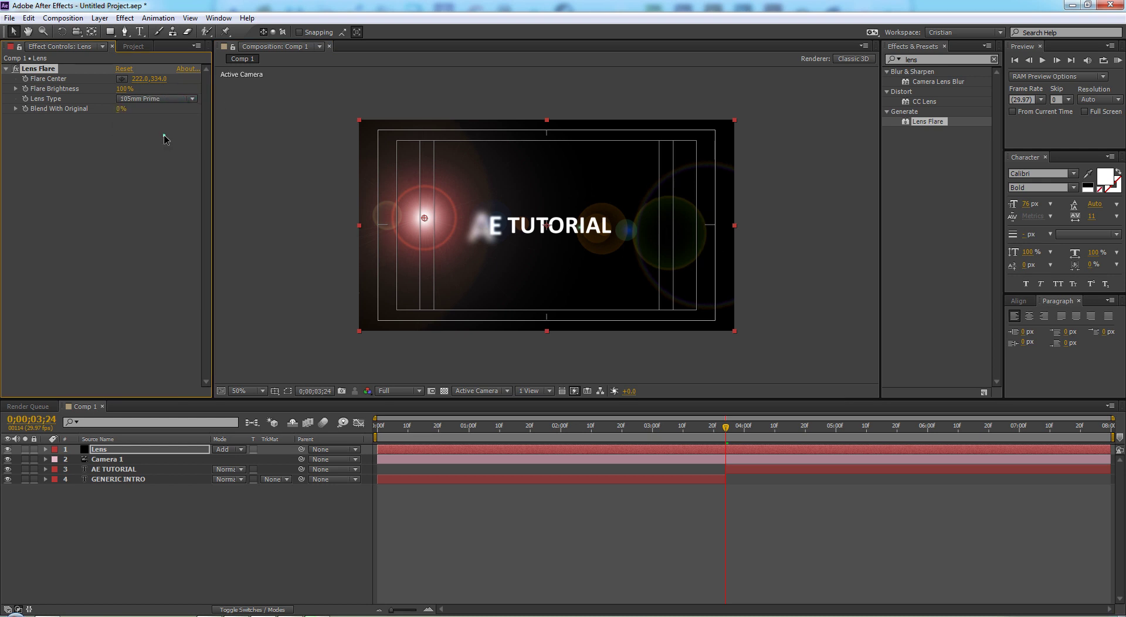
- Set the first Flare Center keyframe just off the frame's left edge at 0;00
left_click_drag(423, 223, 315, 185)
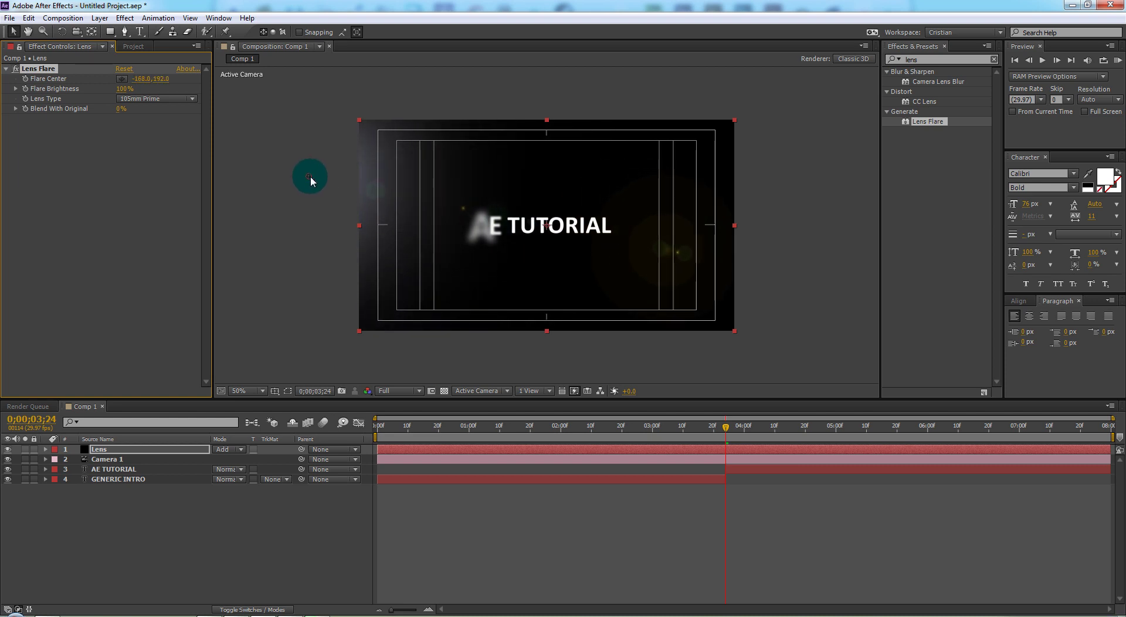
left_click_drag(310, 177, 312, 171)
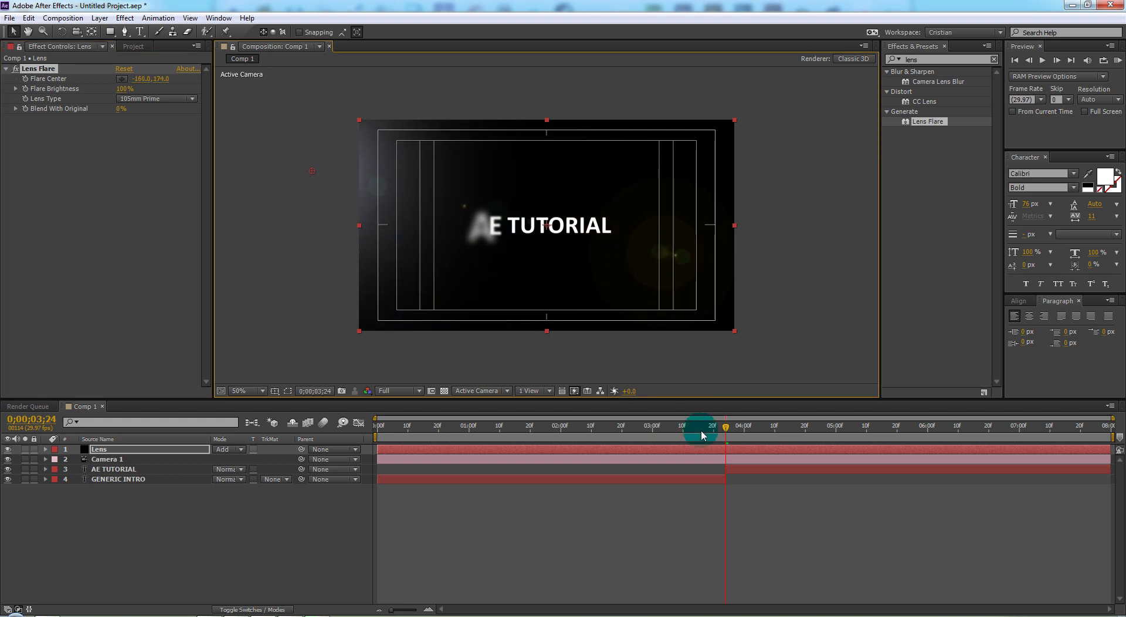
left_click_drag(722, 430, 375, 425)
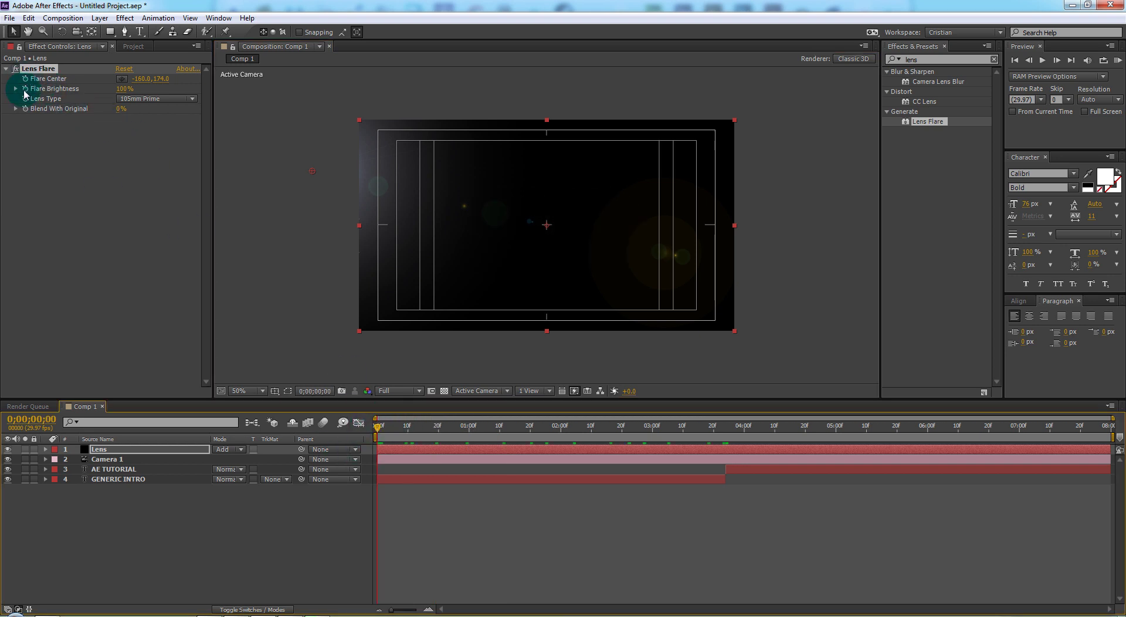
left_click(25, 79)
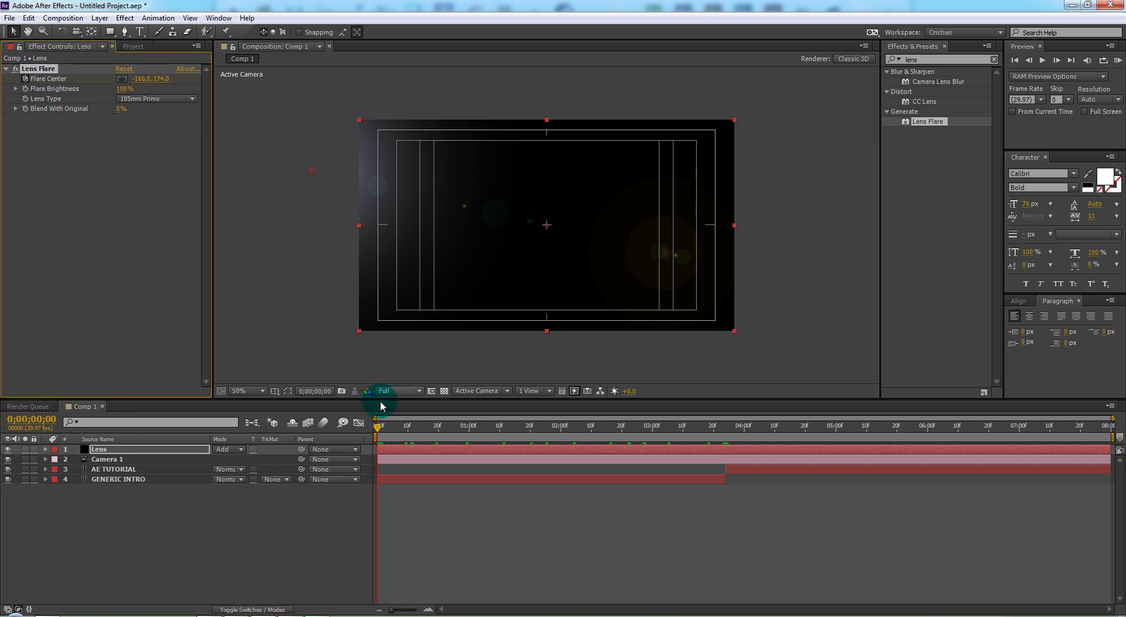
- Keep the flare off-left through GENERIC INTRO, then move it onto the title at 4;10
left_click_drag(377, 426, 714, 451)
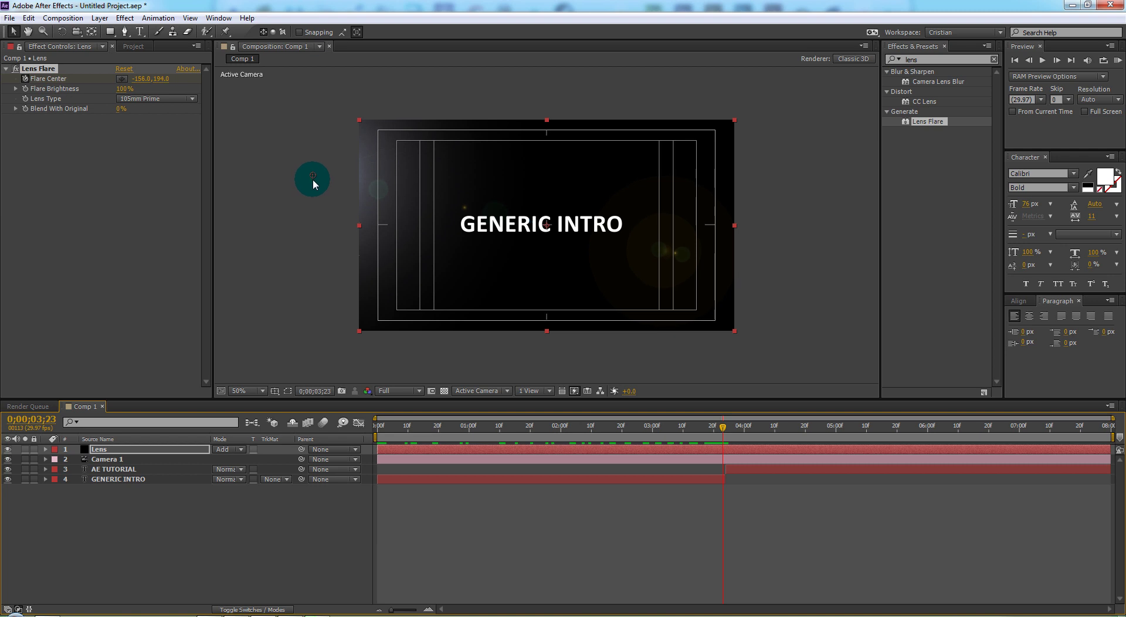
left_click(321, 225)
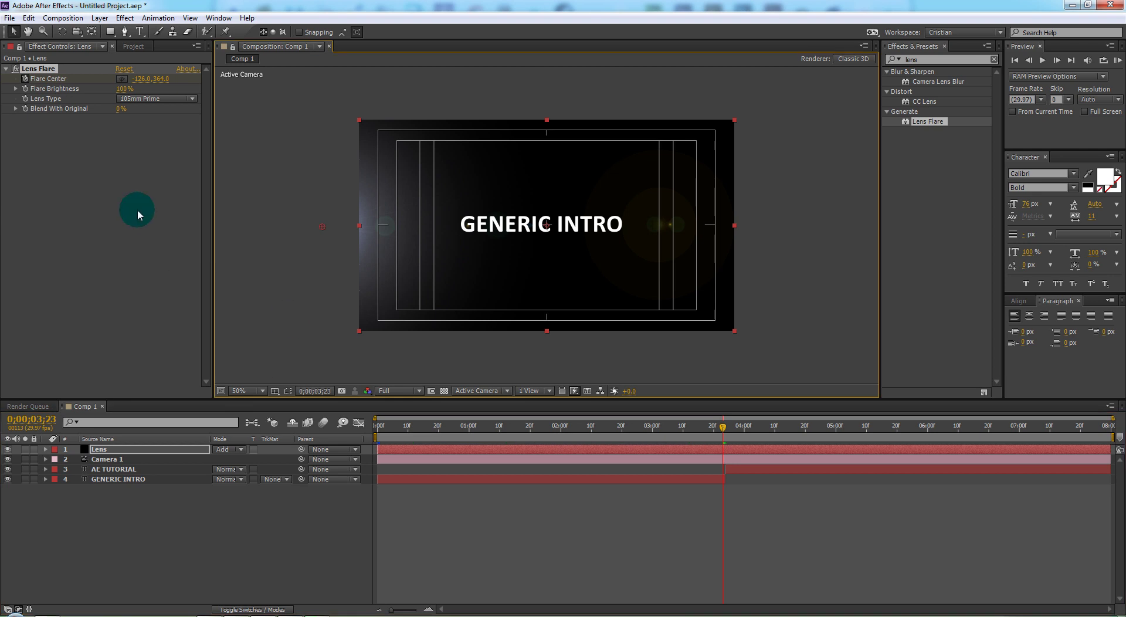
left_click(738, 428)
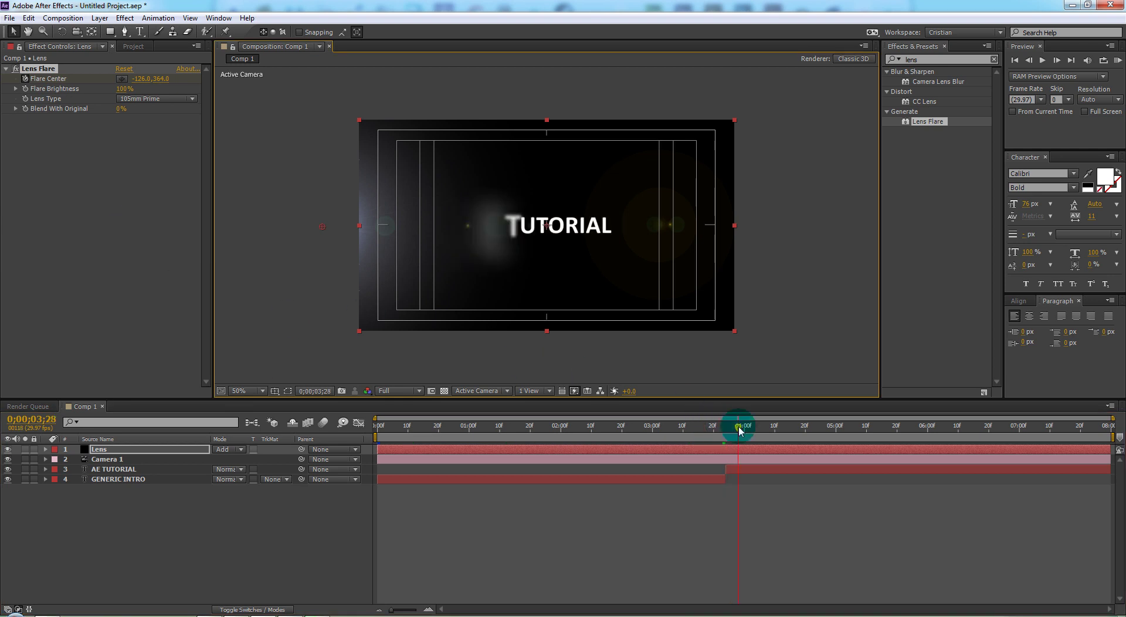
left_click_drag(738, 428, 775, 431)
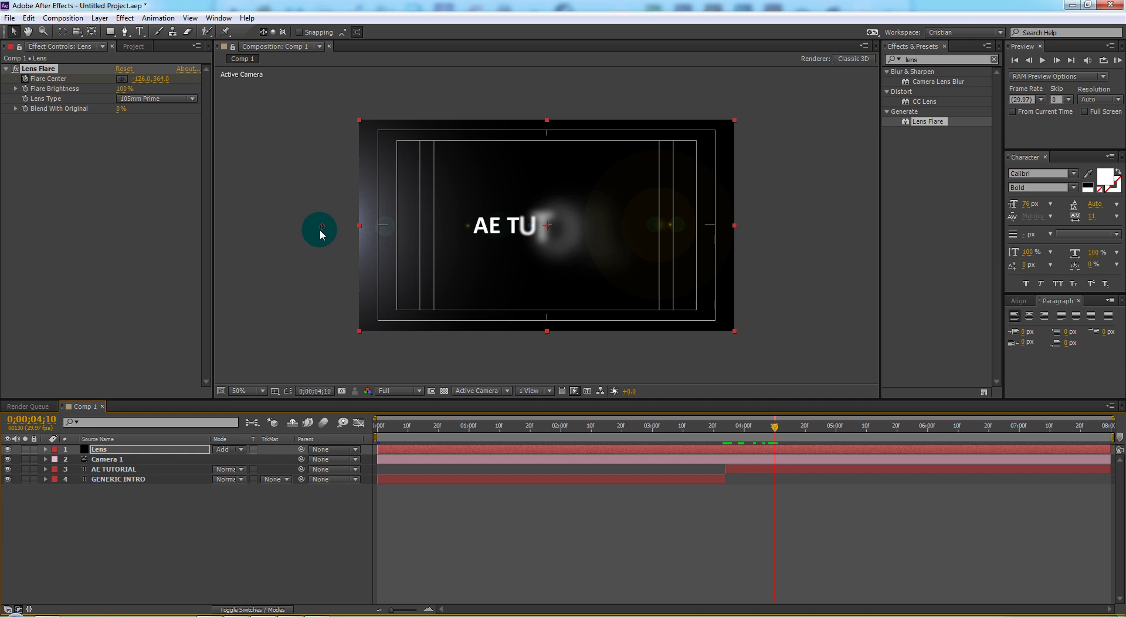
left_click_drag(320, 231, 635, 230)
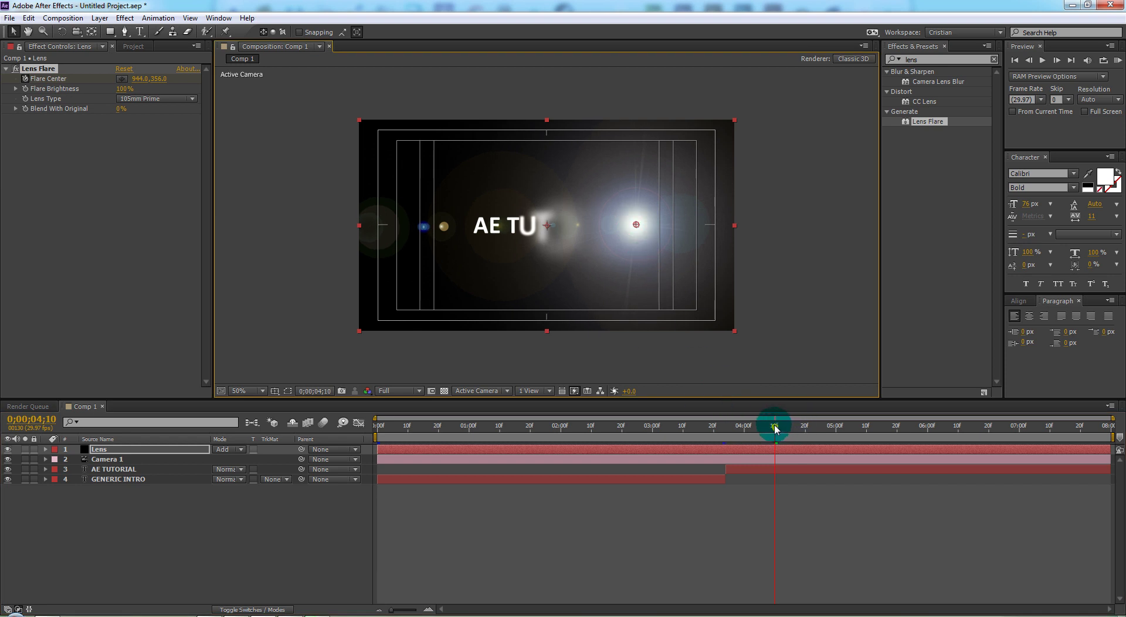
- Push the flare centre past the right edge at 7;29 and start a RAM Preview
left_click_drag(774, 429, 1118, 431)
left_click(652, 222)
left_click_drag(639, 225, 780, 215)
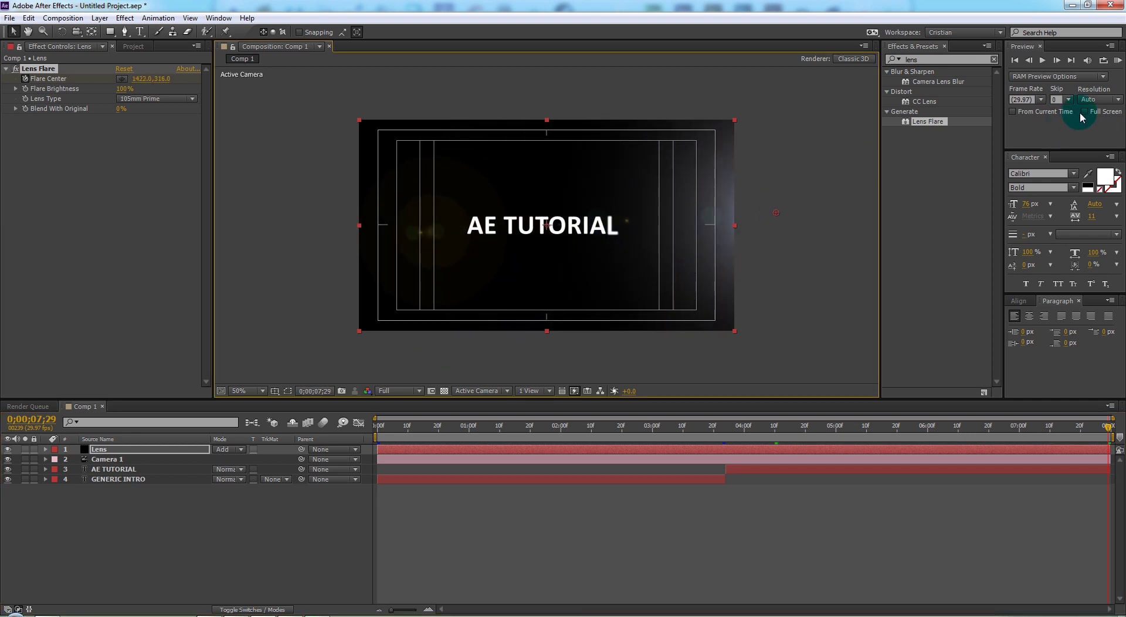
left_click(1116, 60)
left_click(878, 242)
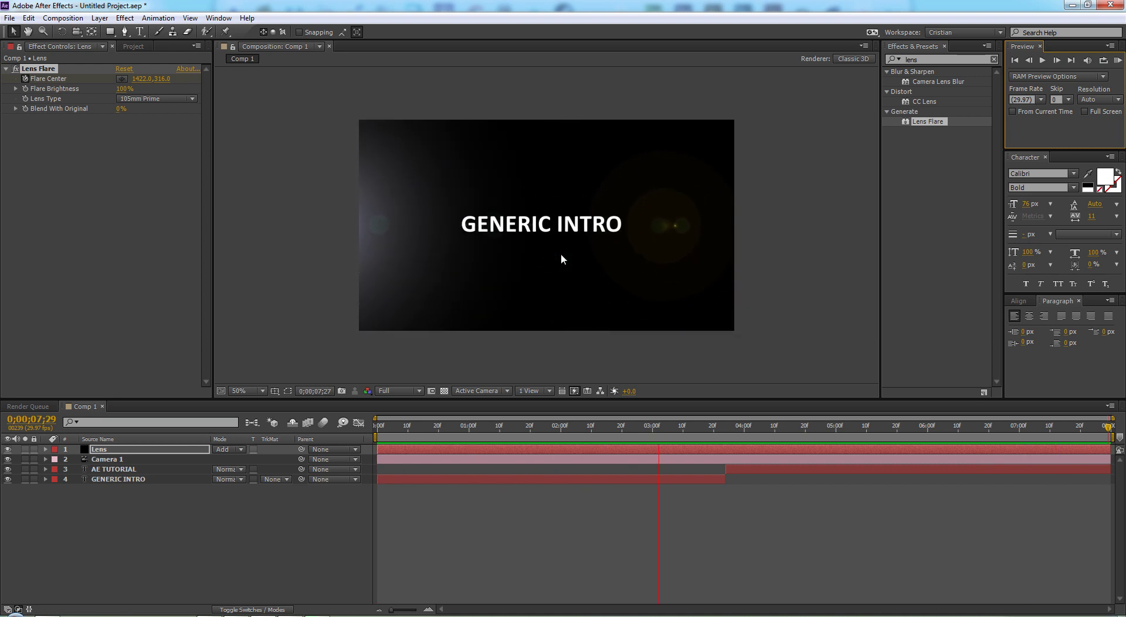
- Stop playback, marquee-select the Lens layer's four Flare Center keyframes, and apply Easy Ease
left_click(244, 519)
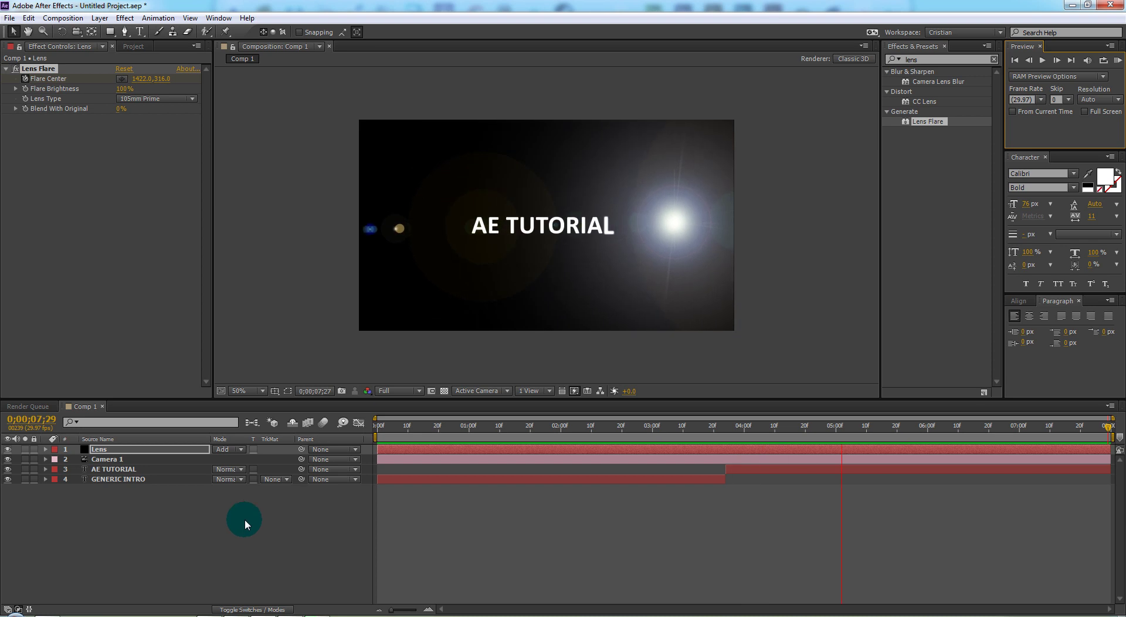
left_click(135, 448)
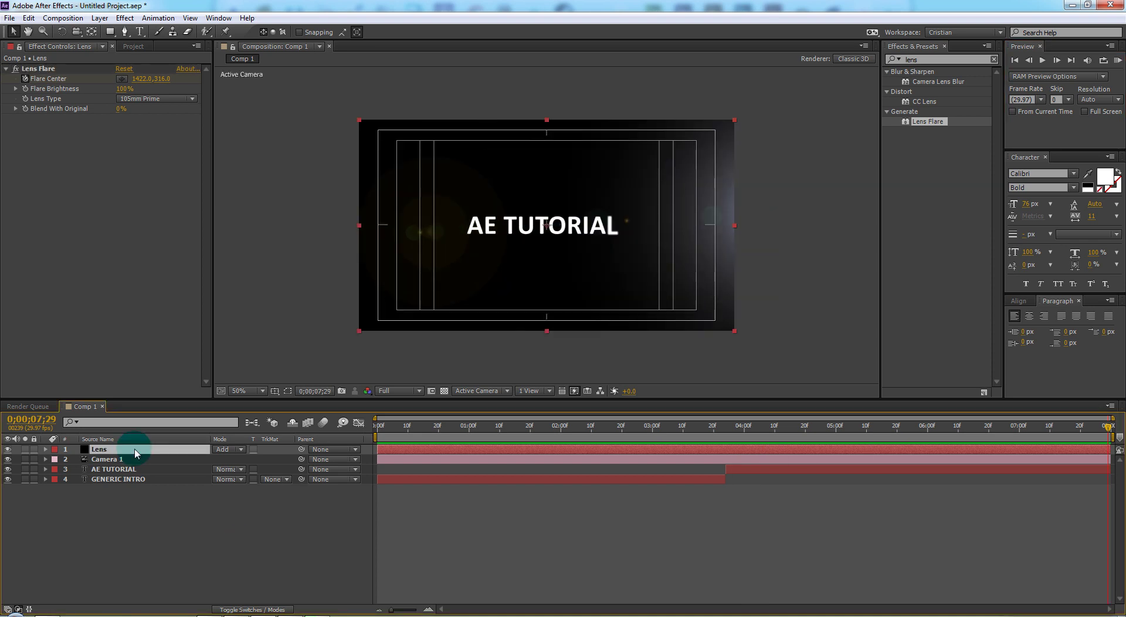
key("u")
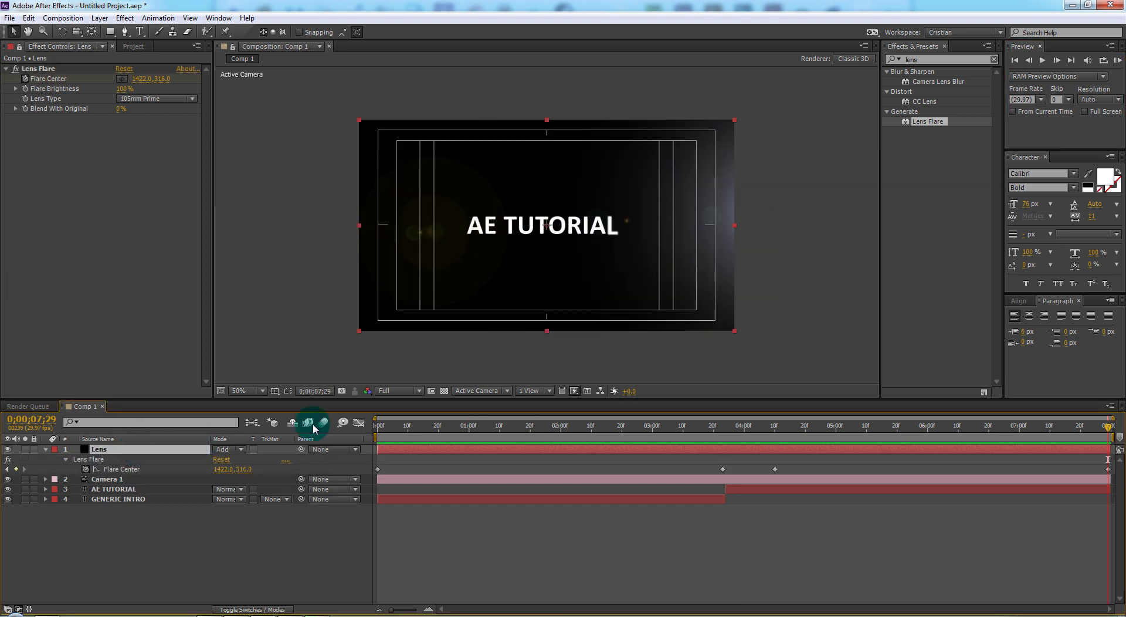
left_click(378, 472)
left_click_drag(378, 474, 1109, 477)
right_click(1108, 470)
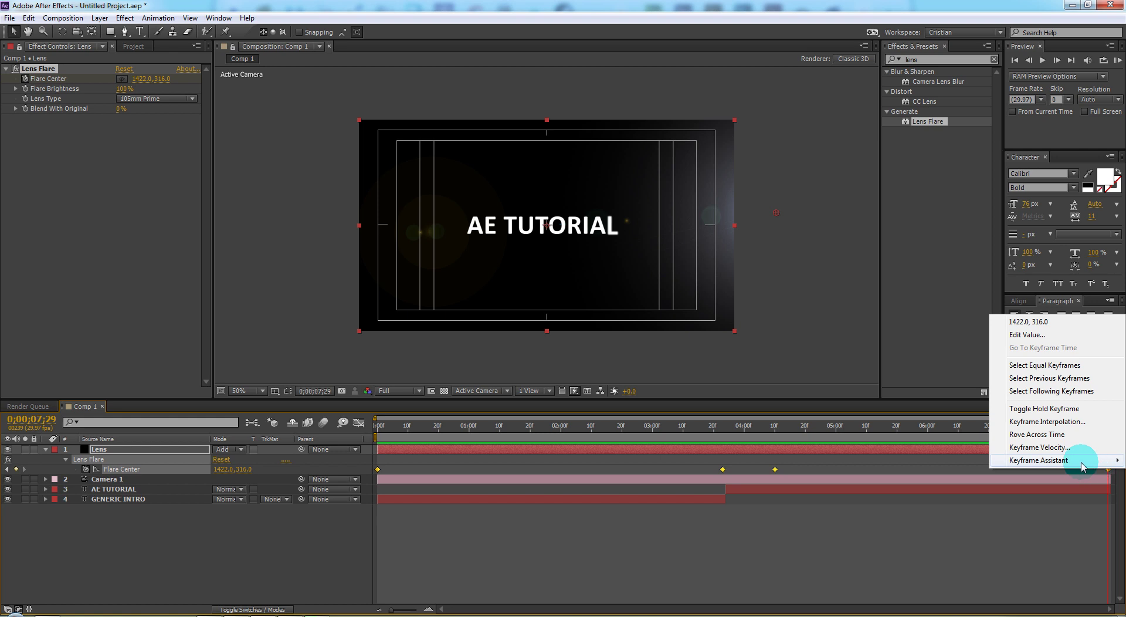
mouse_move(1073, 460)
left_click(830, 486)
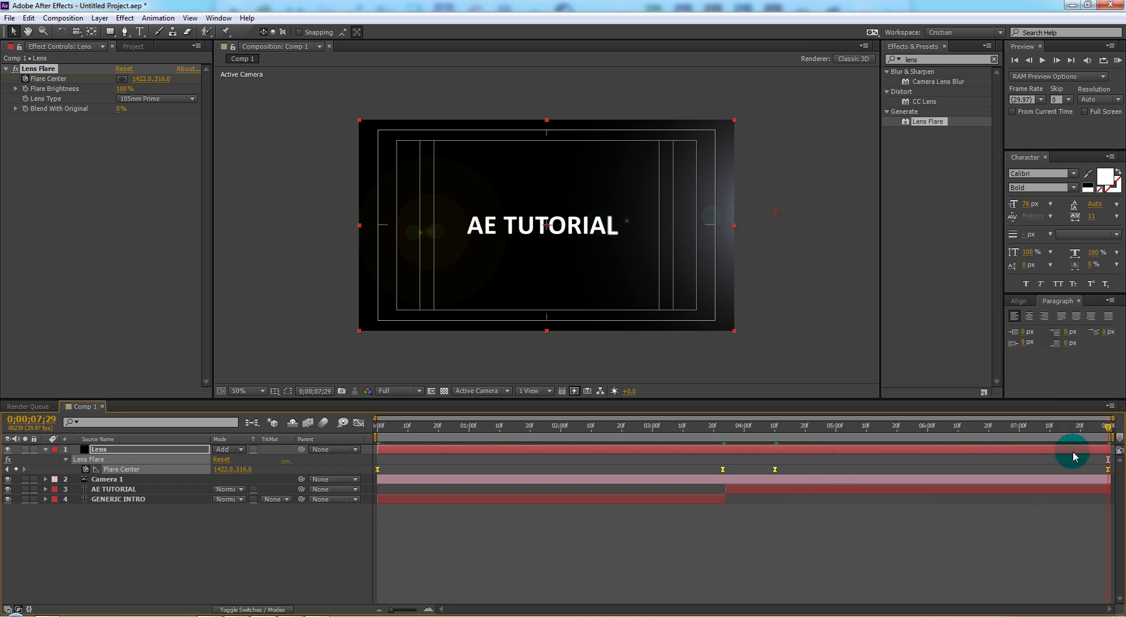
mouse_move(1107, 427)
left_mouse_down()
mouse_move(712, 432)
mouse_move(733, 433)
left_mouse_up()
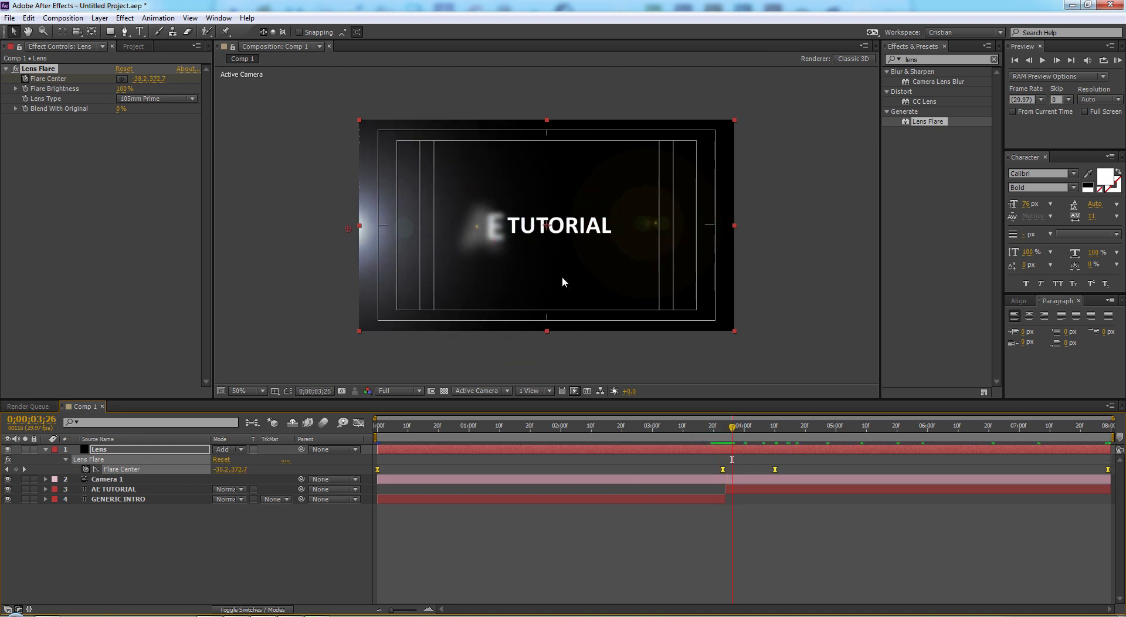
- Shift the Flare Center keyframe later and AE TUTORIAL's last Offset keyframe earlier, scrubbing to check timing
left_click(113, 489)
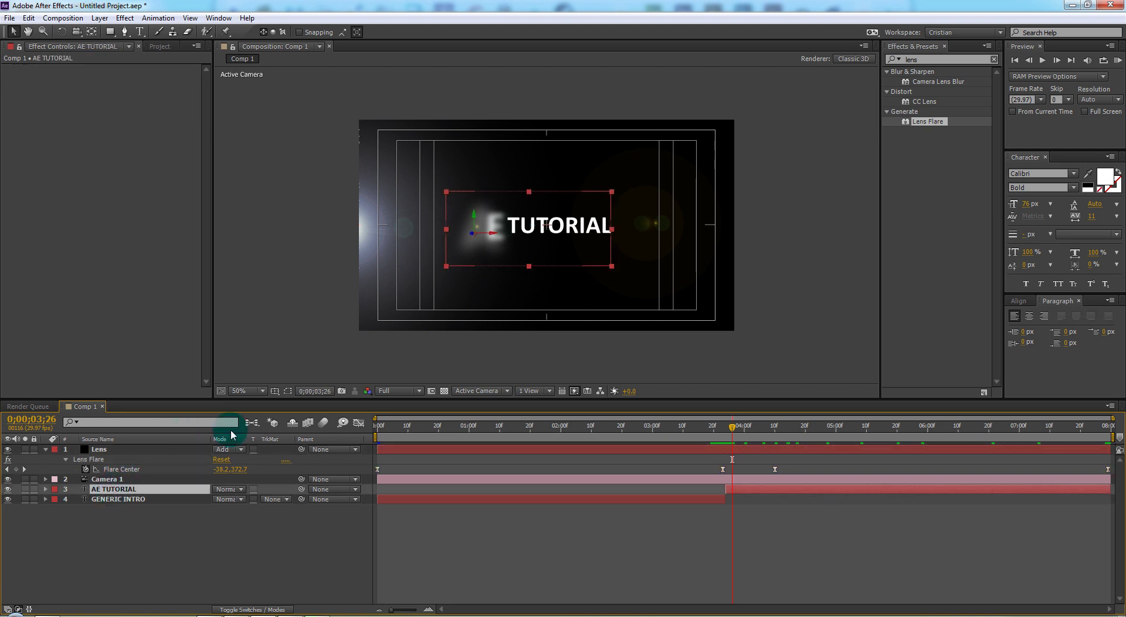
key("u")
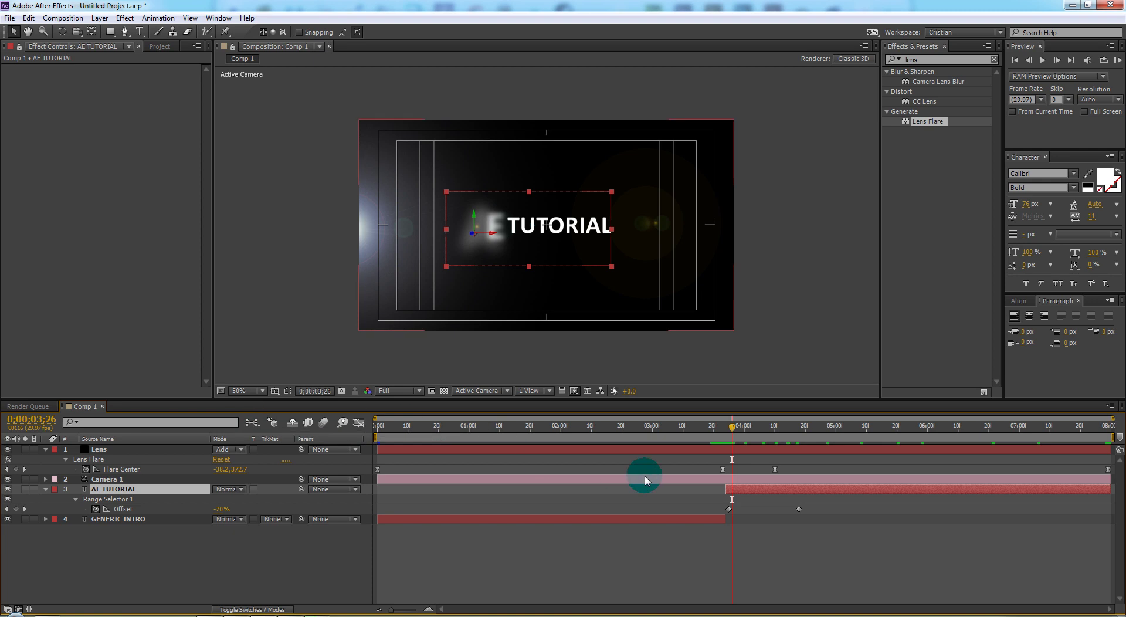
left_click(725, 470)
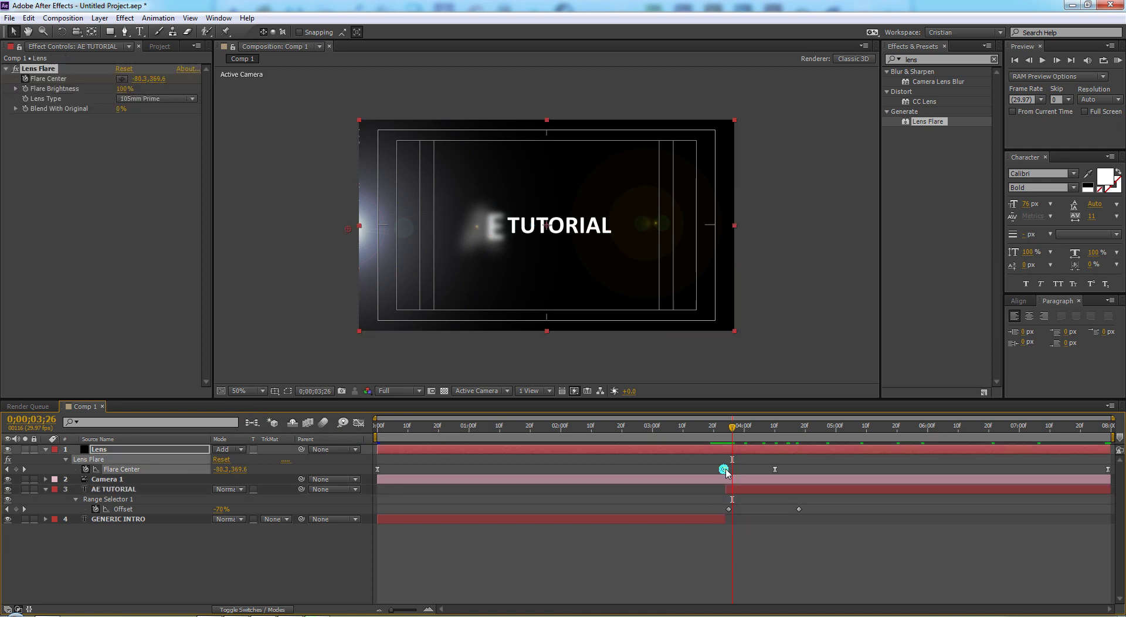
mouse_move(723, 469)
left_mouse_down()
mouse_move(732, 485)
mouse_move(765, 473)
left_mouse_up()
left_click(798, 509)
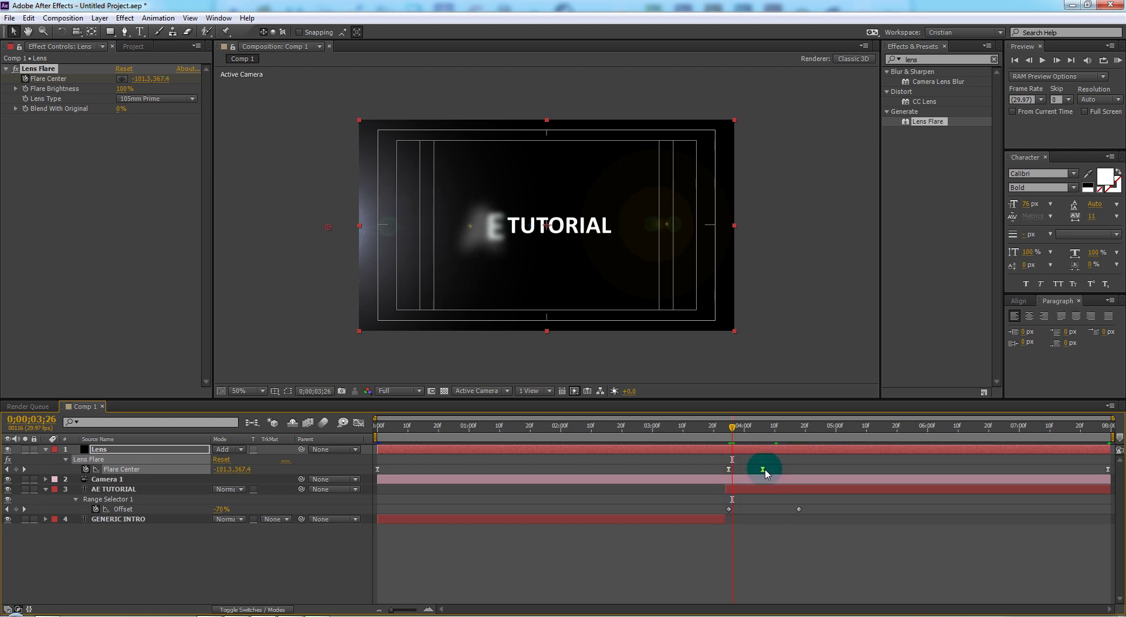
left_click_drag(733, 433, 784, 427)
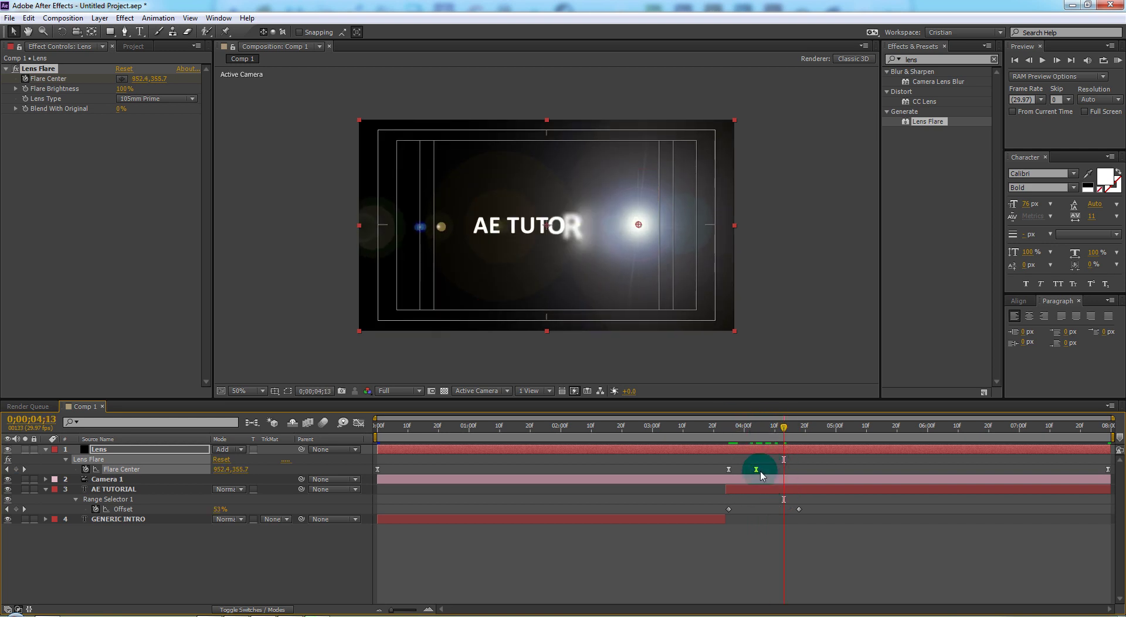
left_click_drag(799, 509, 777, 509)
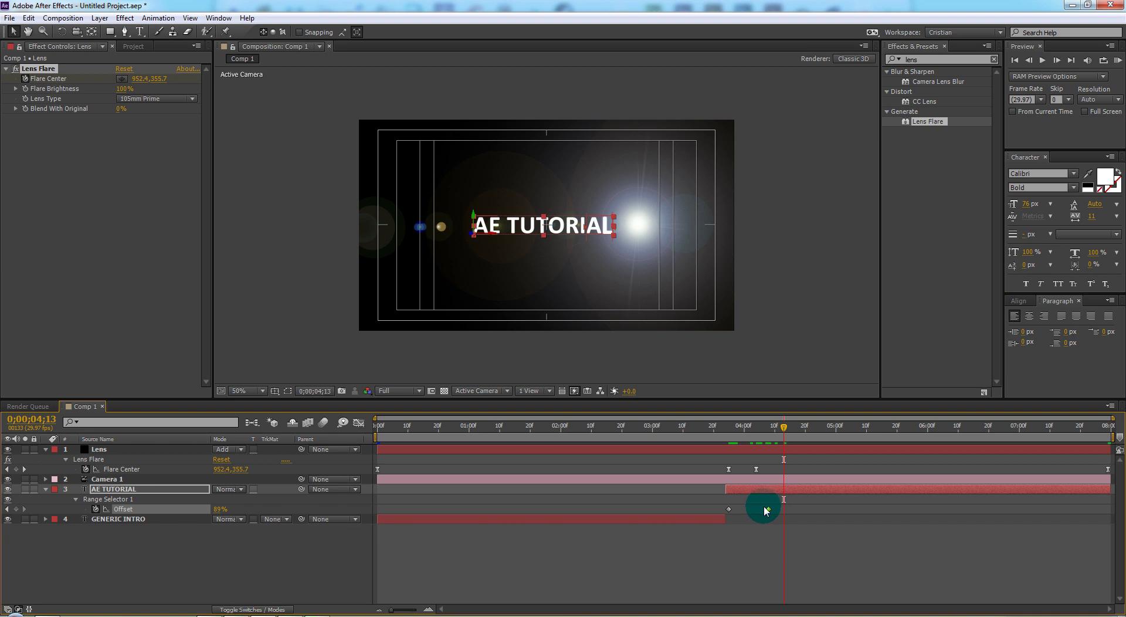
left_click(762, 509)
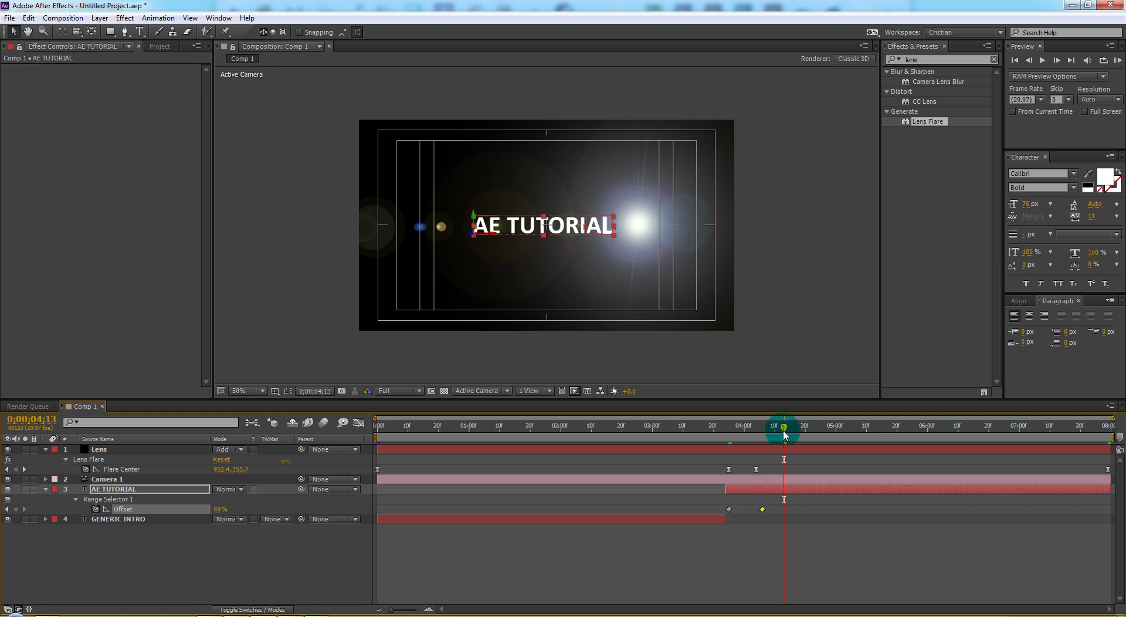
left_click_drag(712, 438, 753, 439)
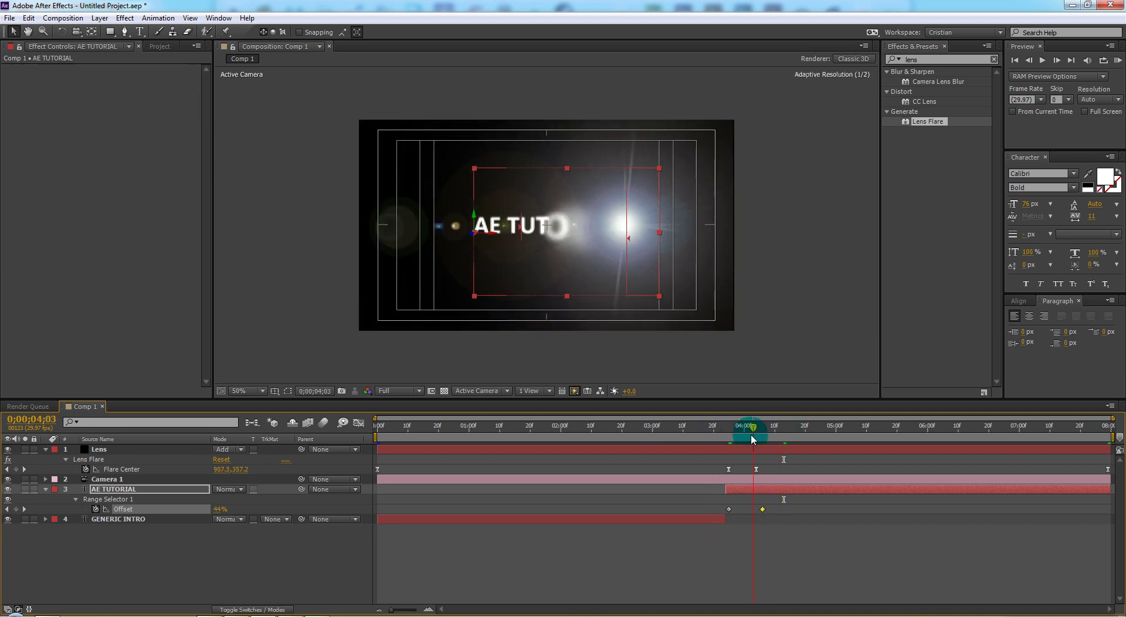
- Drop the viewer resolution to Half and play the flare sweep through once
left_click(420, 391)
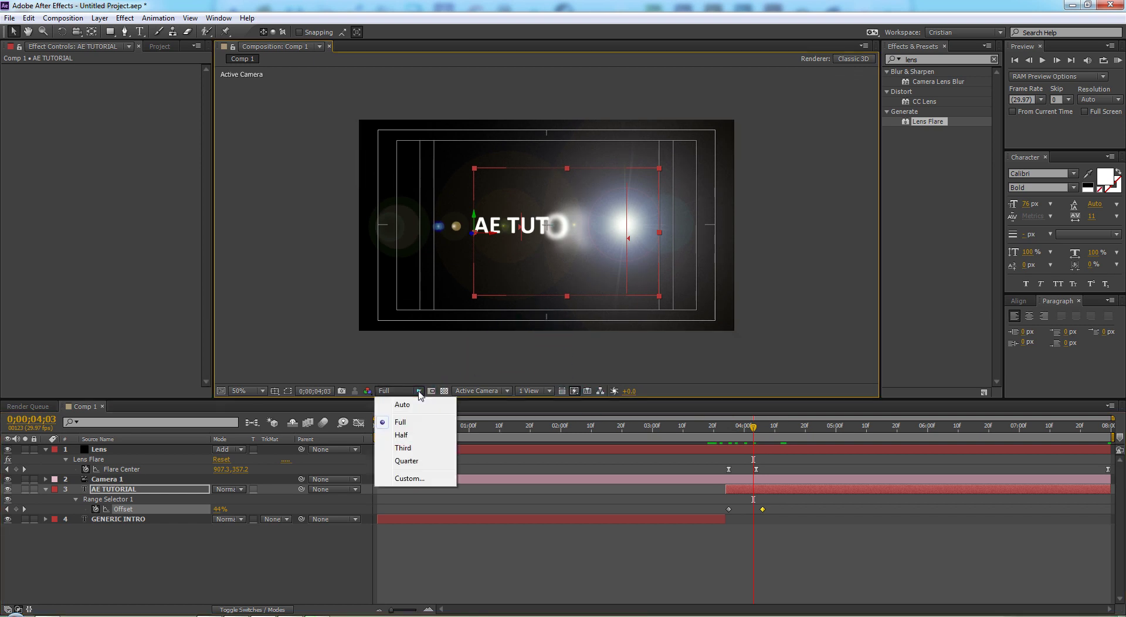
left_click(414, 435)
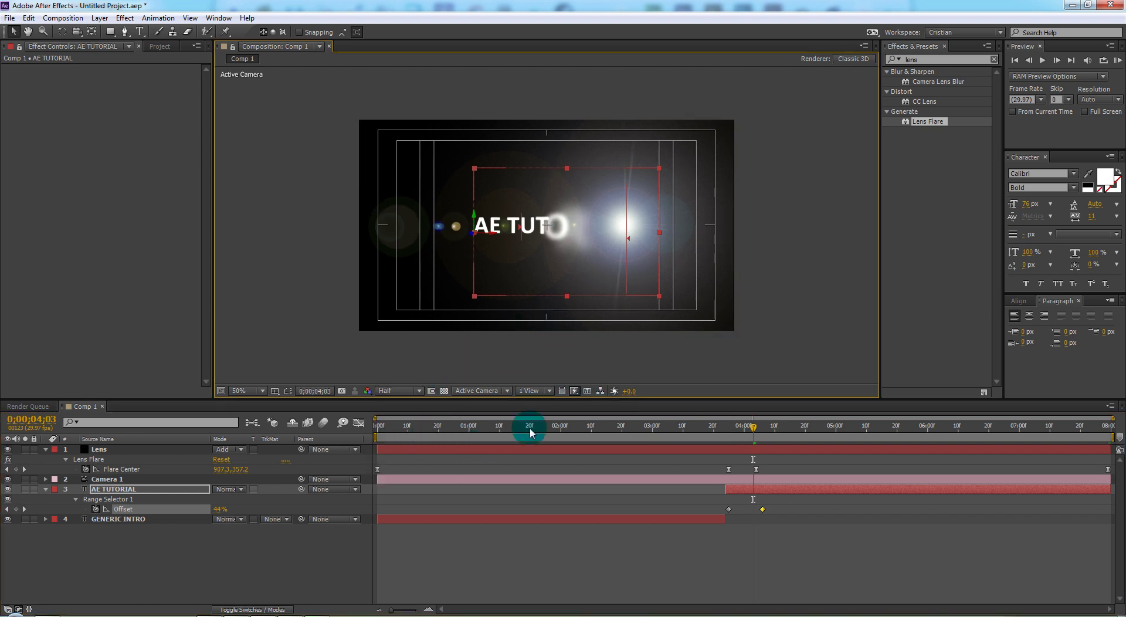
left_click(1118, 61)
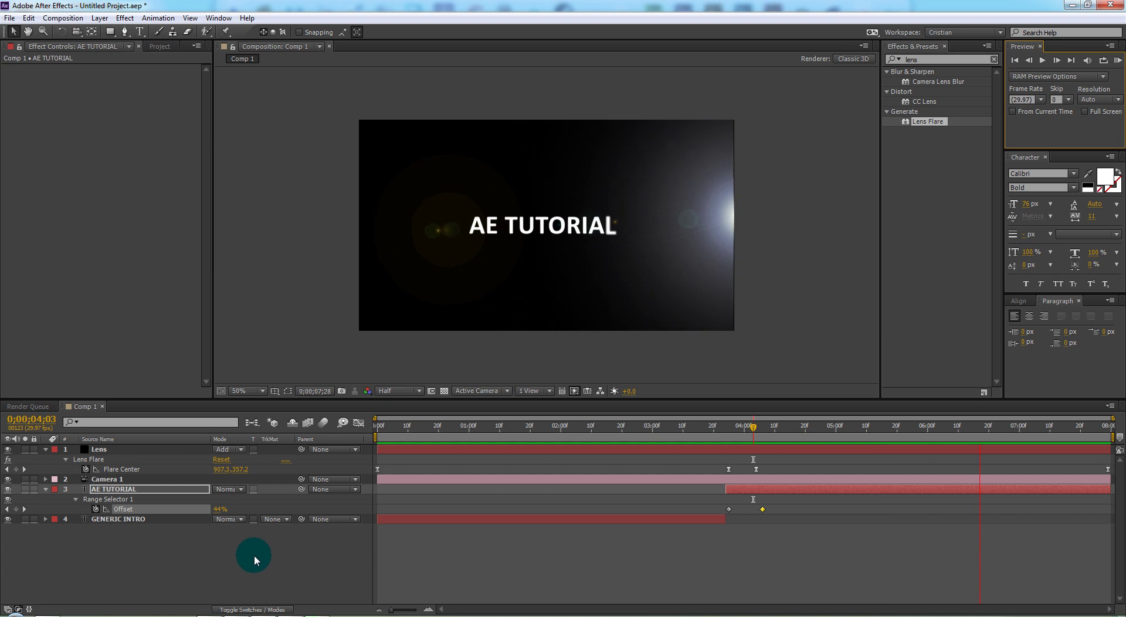
key("space")
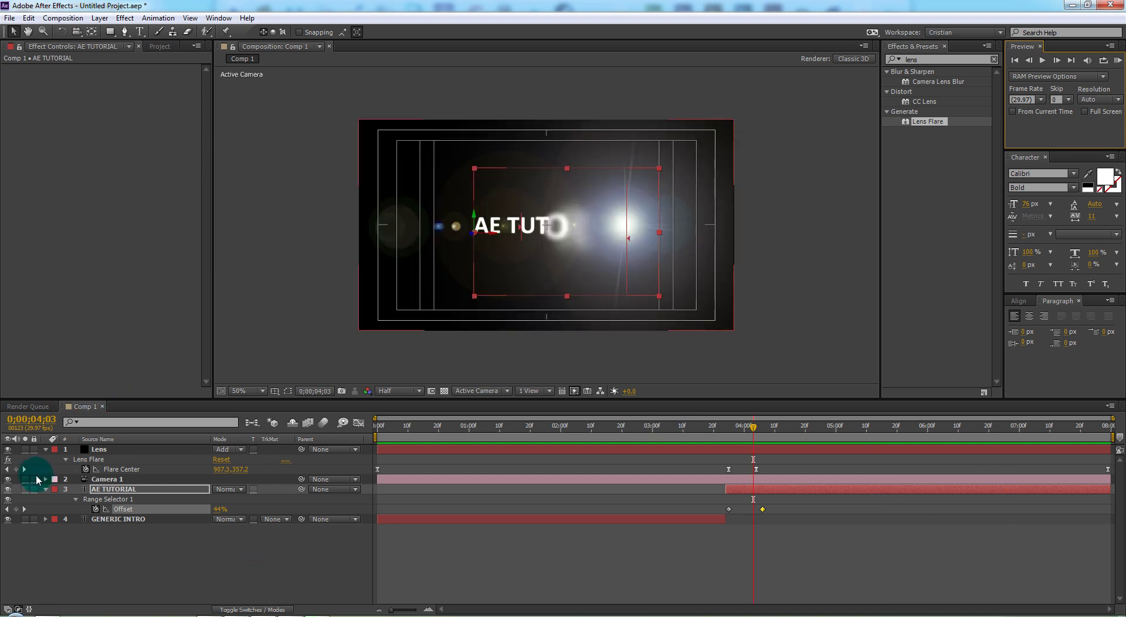
- Hide the Lens layer and add a new black solid named 'Optical flares'
left_click(8, 449)
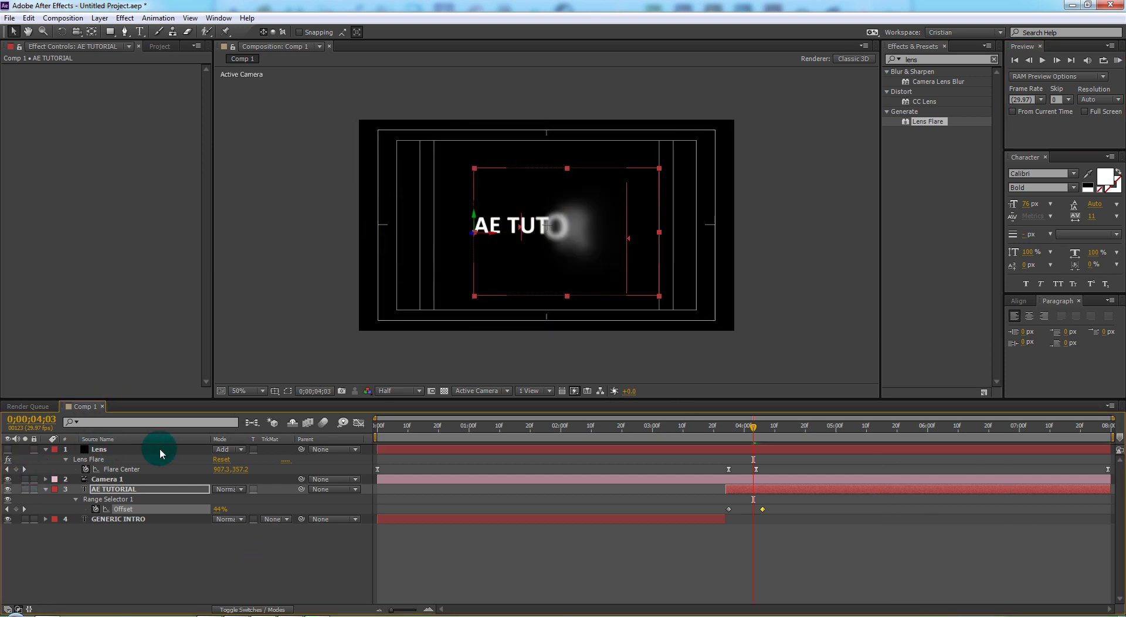
left_click(287, 537)
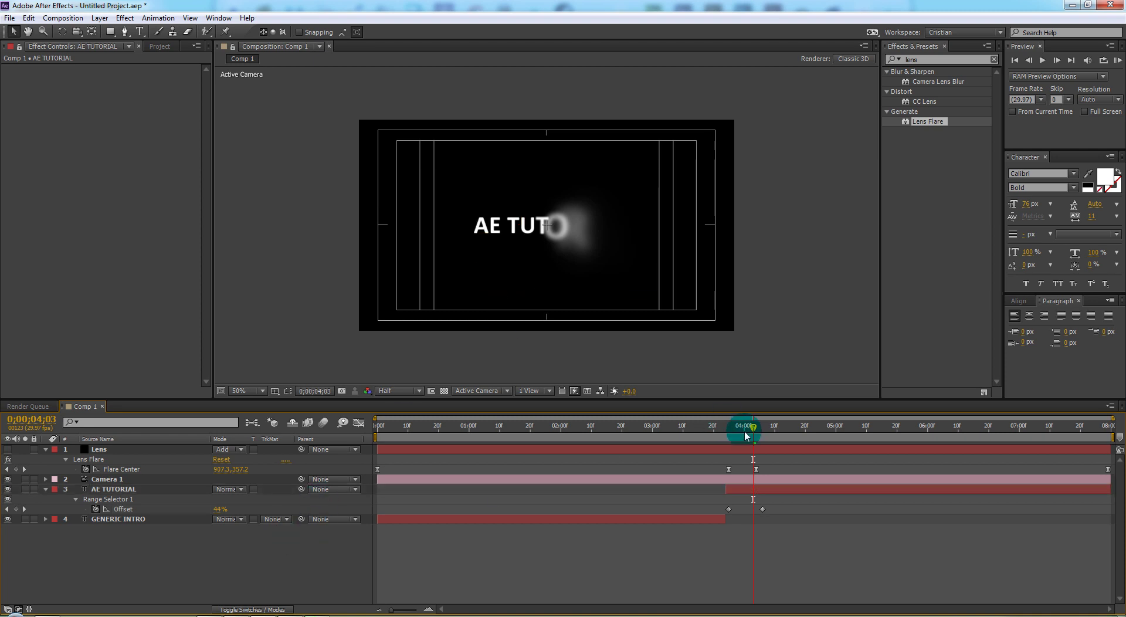
left_click(100, 18)
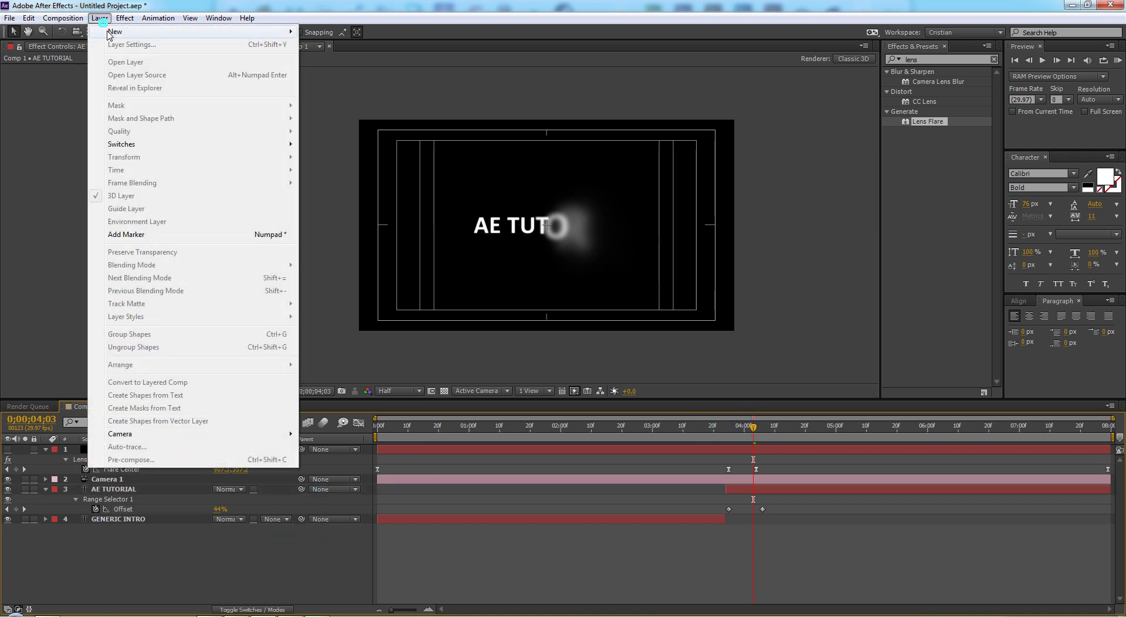
mouse_move(115, 31)
left_click(326, 45)
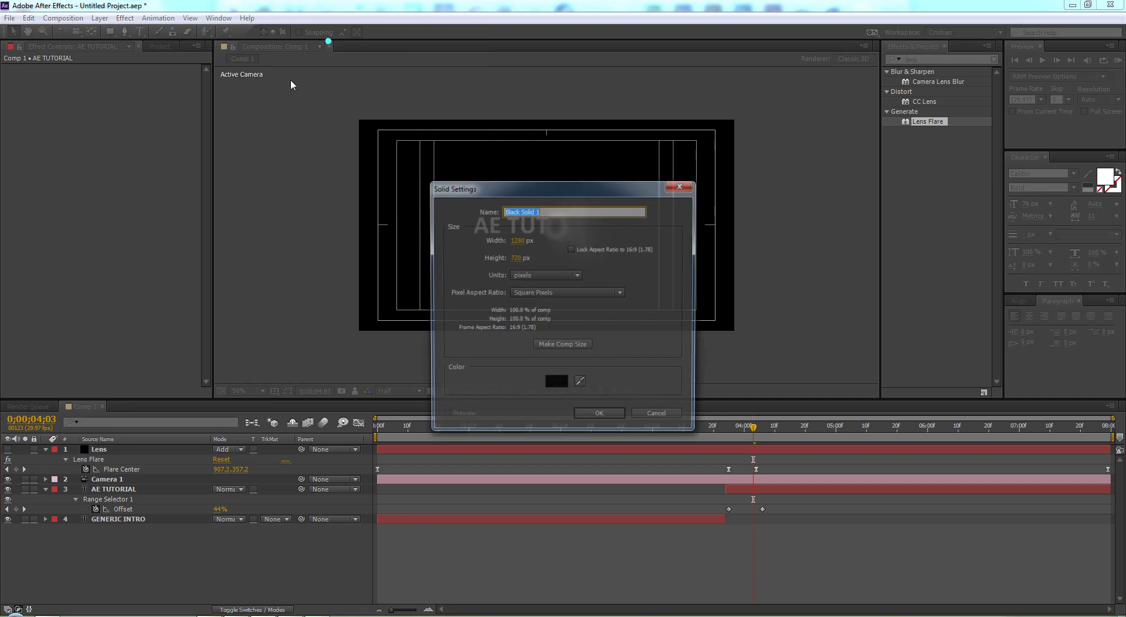
type("Op")
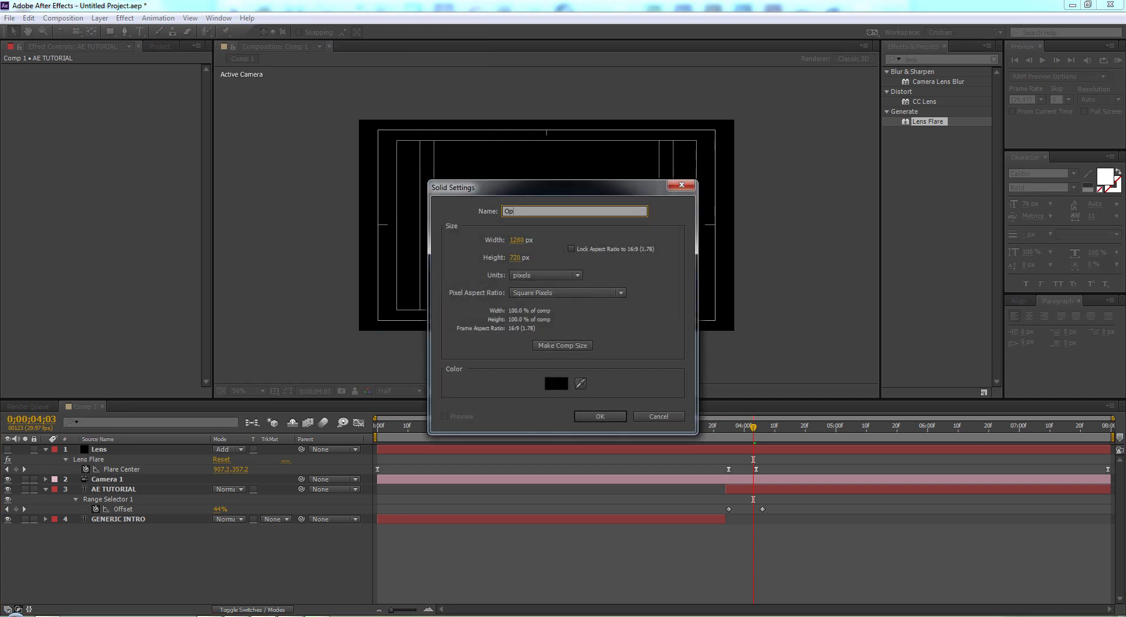
type("tical flares")
left_click(595, 414)
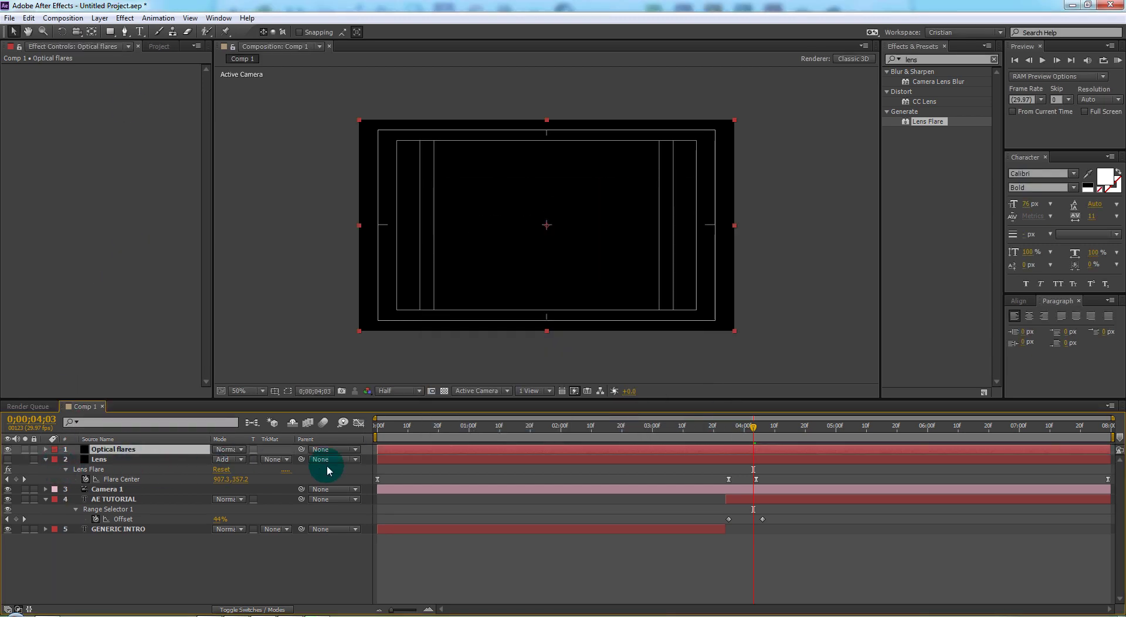
- Apply Video Copilot Optical Flares to the solid in Add mode, with the flare left of the title
left_click(129, 19)
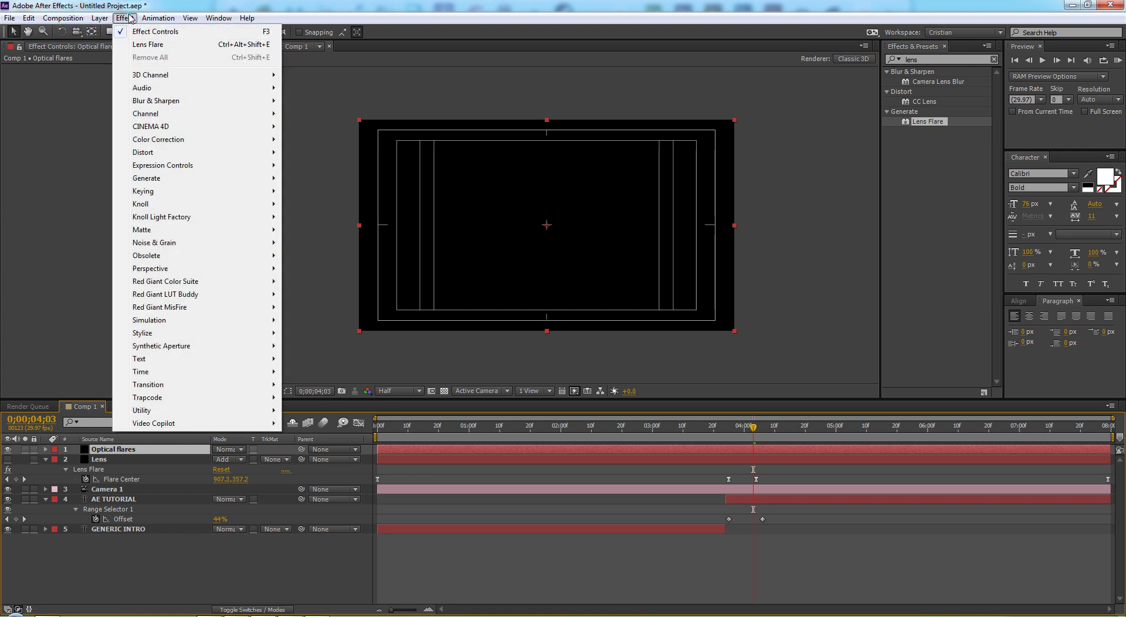
mouse_move(199, 423)
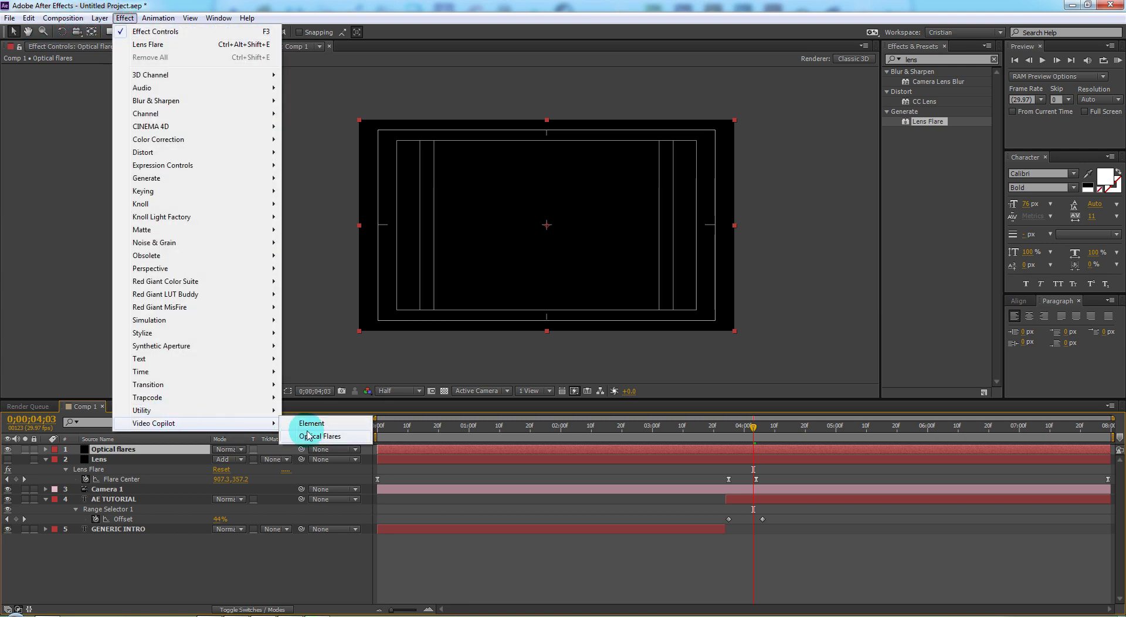
left_click(317, 436)
left_click(242, 449)
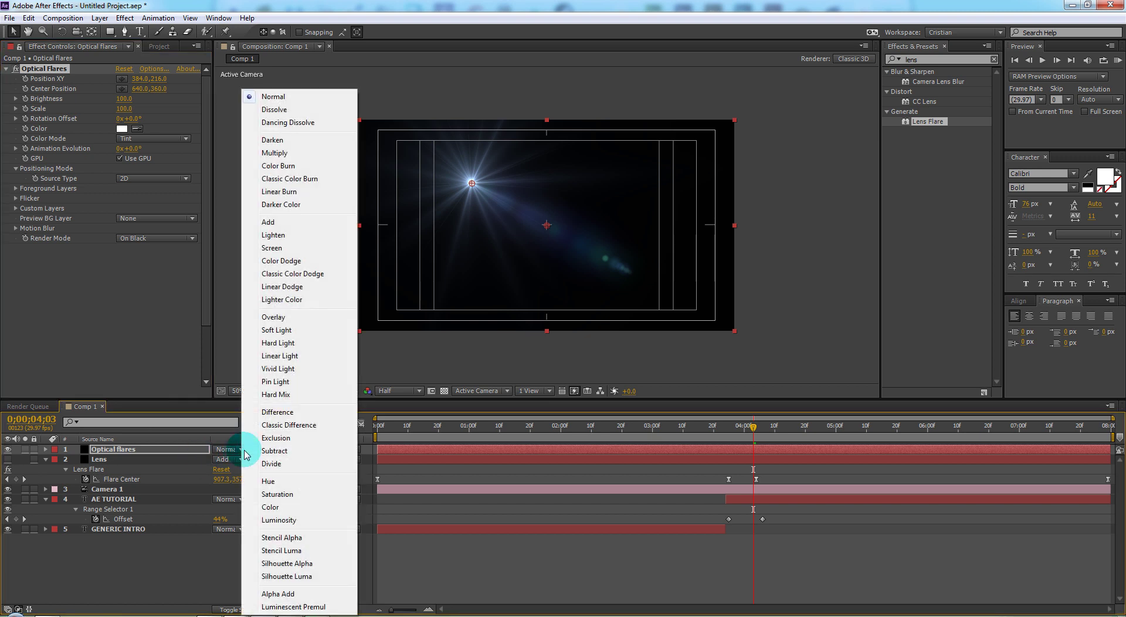
left_click(268, 222)
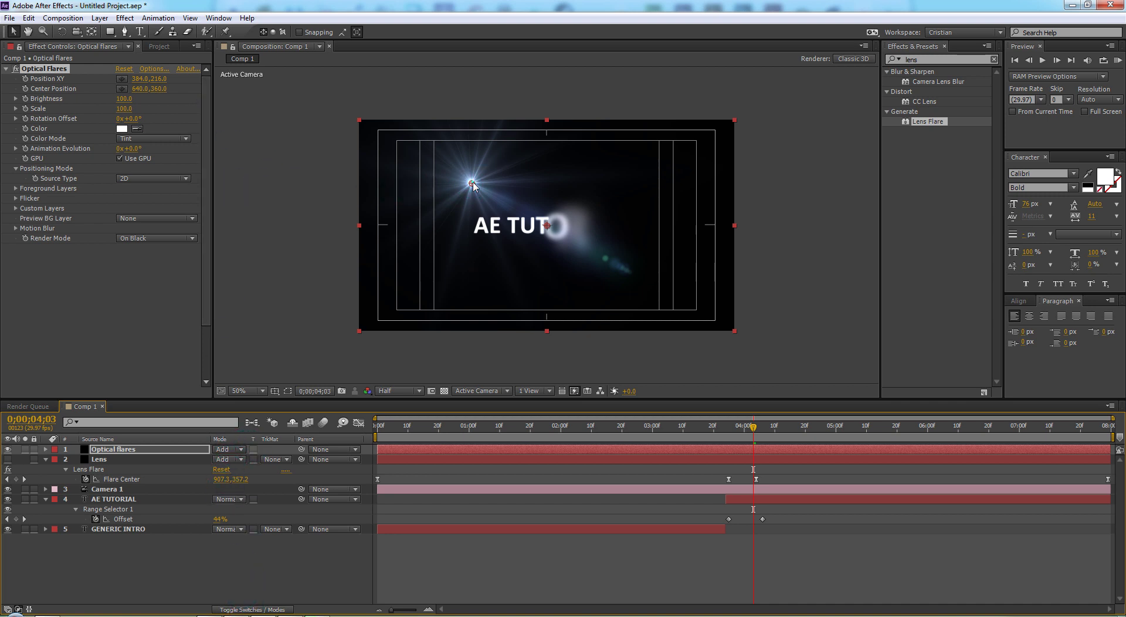
left_click_drag(473, 185, 440, 227)
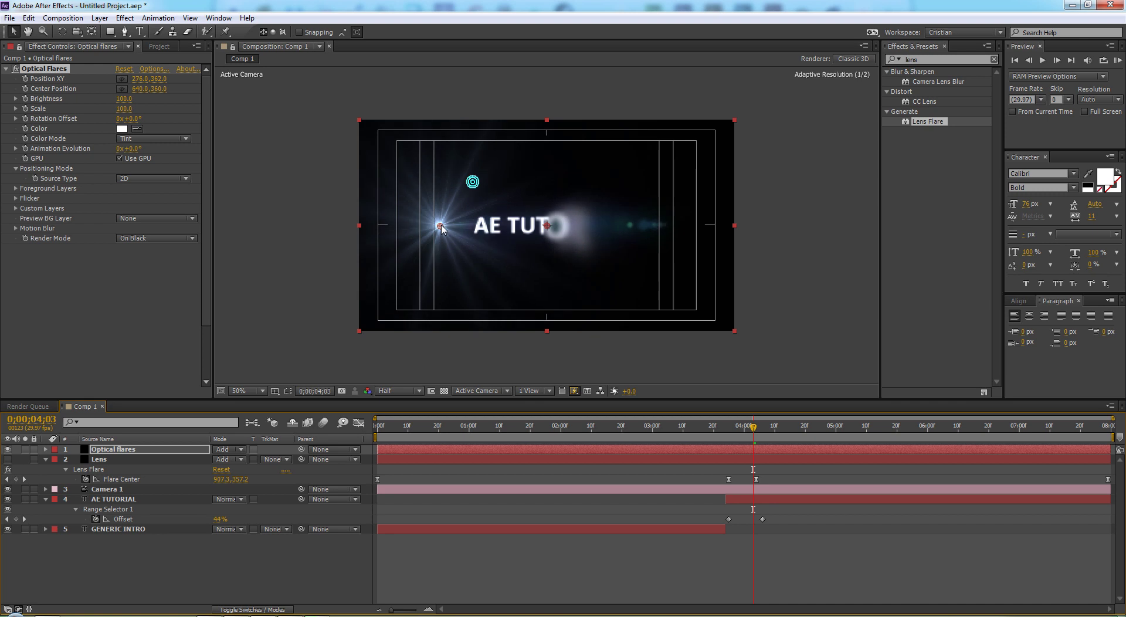
left_click(152, 69)
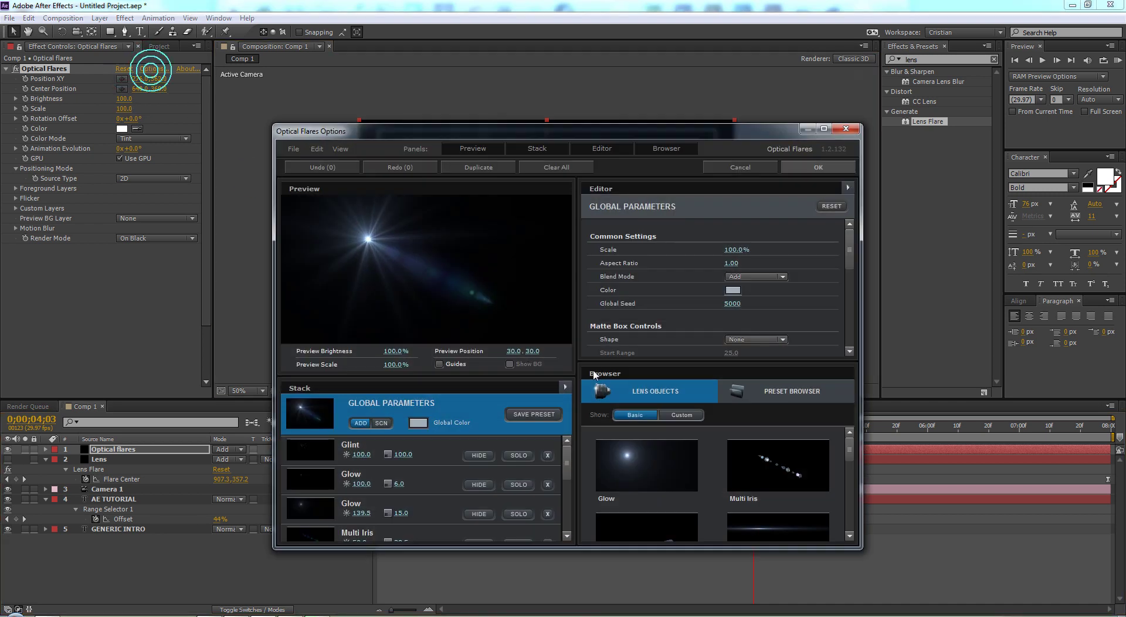
- Load the Real Sun preset from the Light folder of the Optical Flares Preset Browser
left_click(797, 398)
left_click(647, 481)
left_click(826, 478)
mouse_move(847, 448)
left_mouse_down()
mouse_move(852, 511)
mouse_move(853, 455)
mouse_move(859, 492)
left_mouse_up()
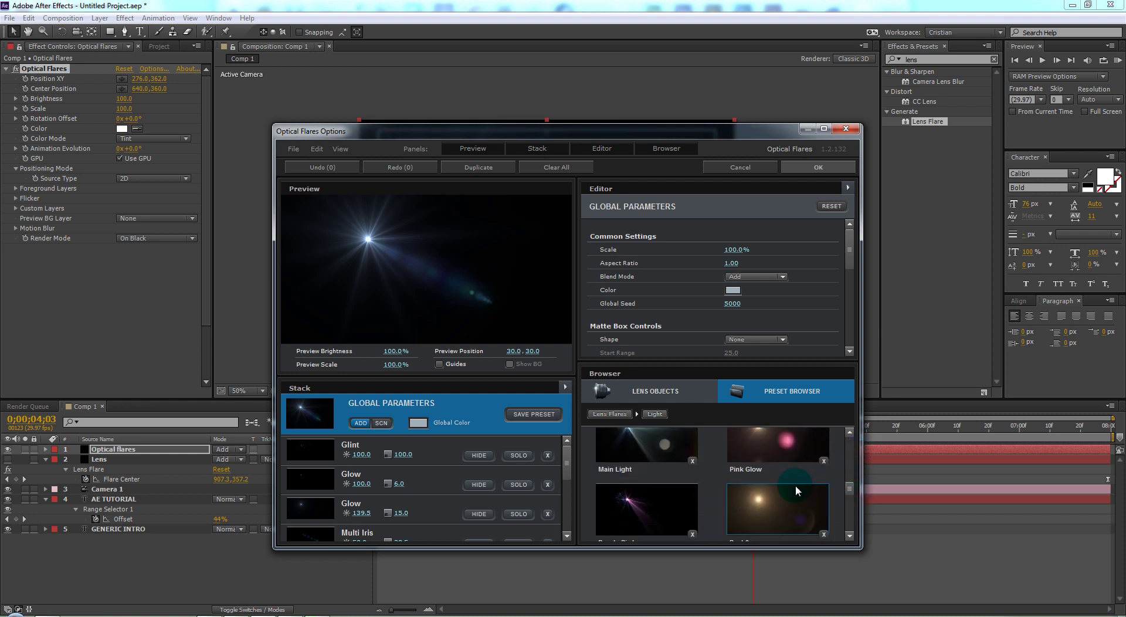
scroll(782, 500, "down", 1)
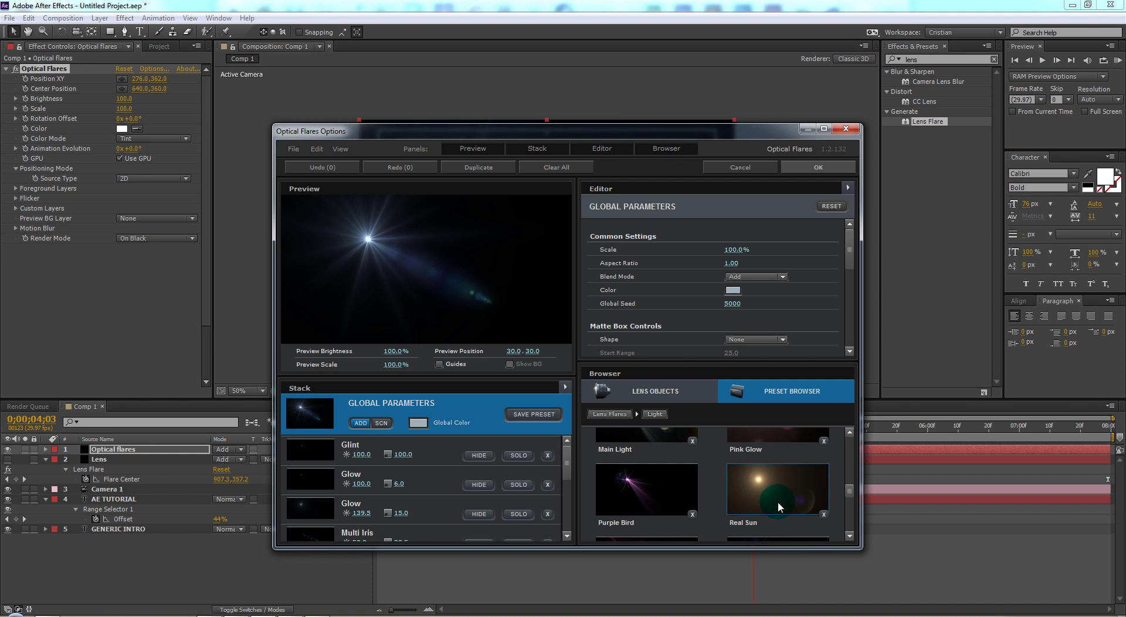
left_click(769, 486)
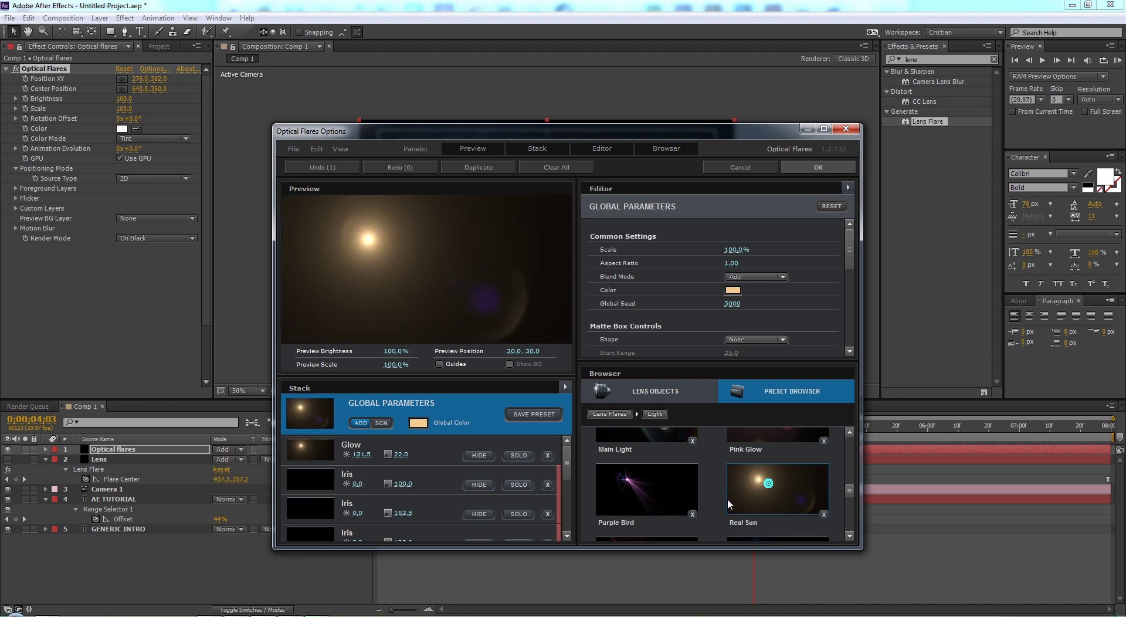
left_click(812, 176)
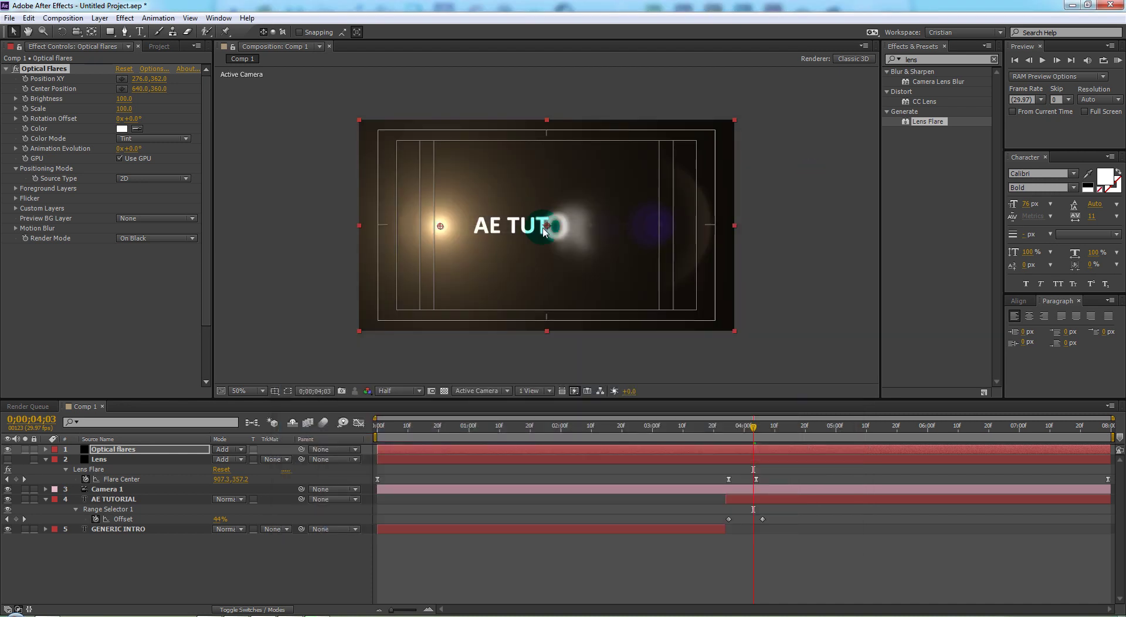
- Tint the Optical Flares colour dark blue (071C34) and return to the comp start
left_click(121, 129)
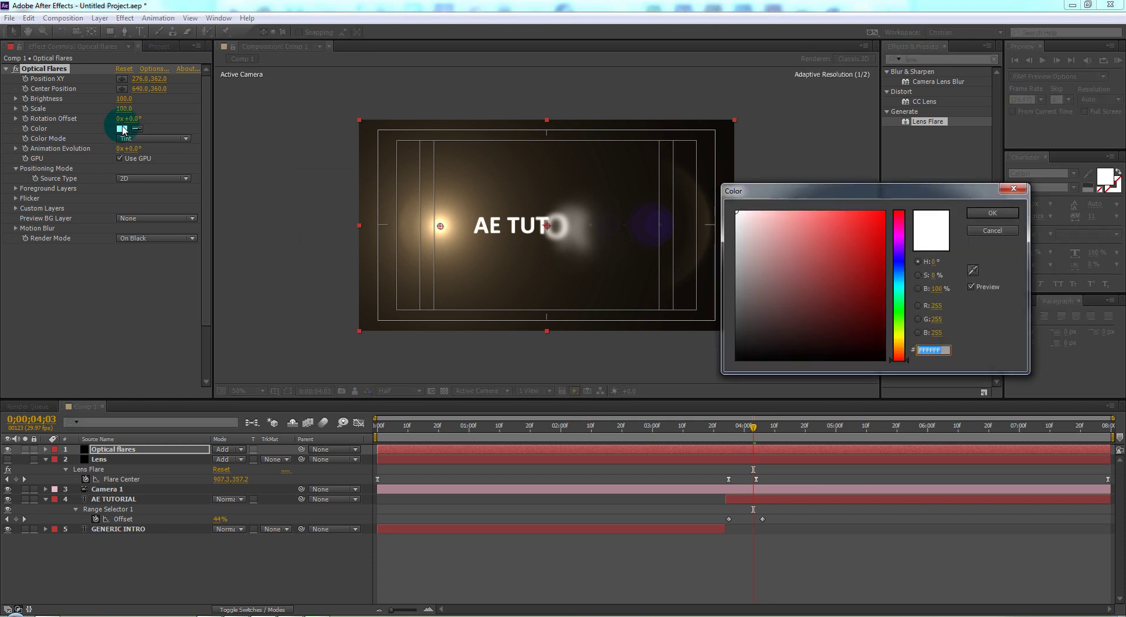
left_click_drag(897, 356, 895, 278)
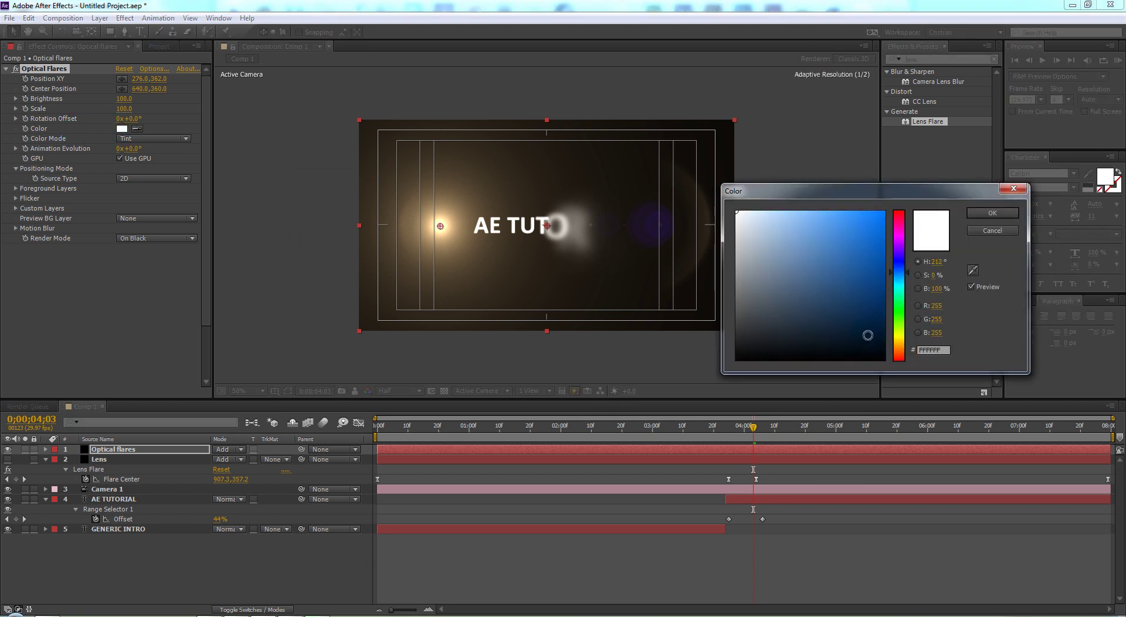
left_click(865, 330)
left_click(992, 213)
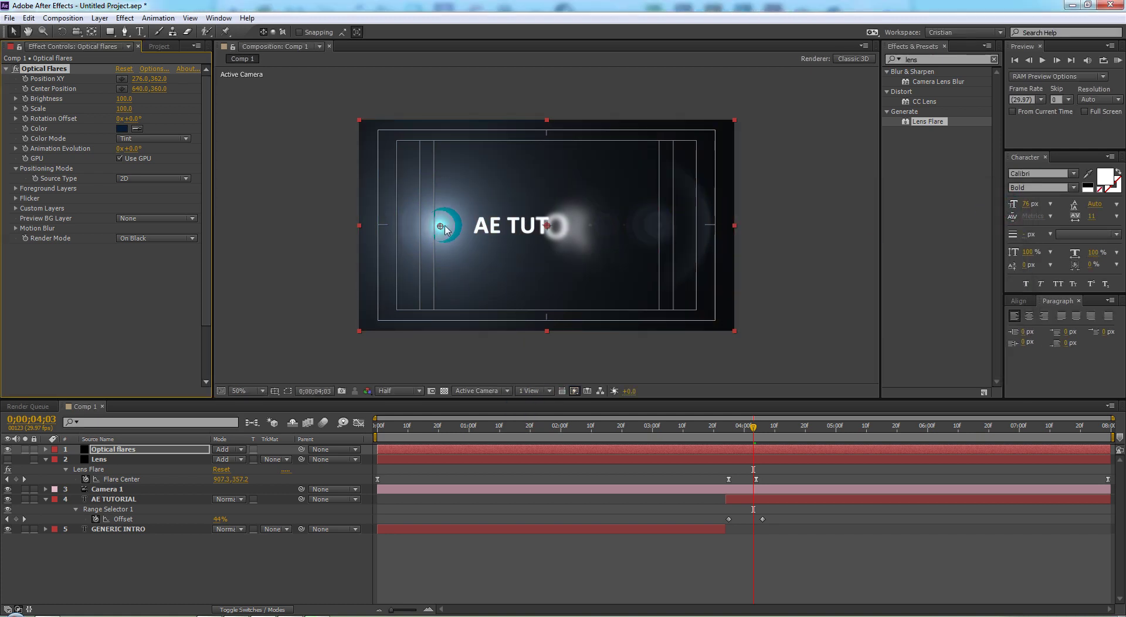
left_click_drag(753, 440, 377, 435)
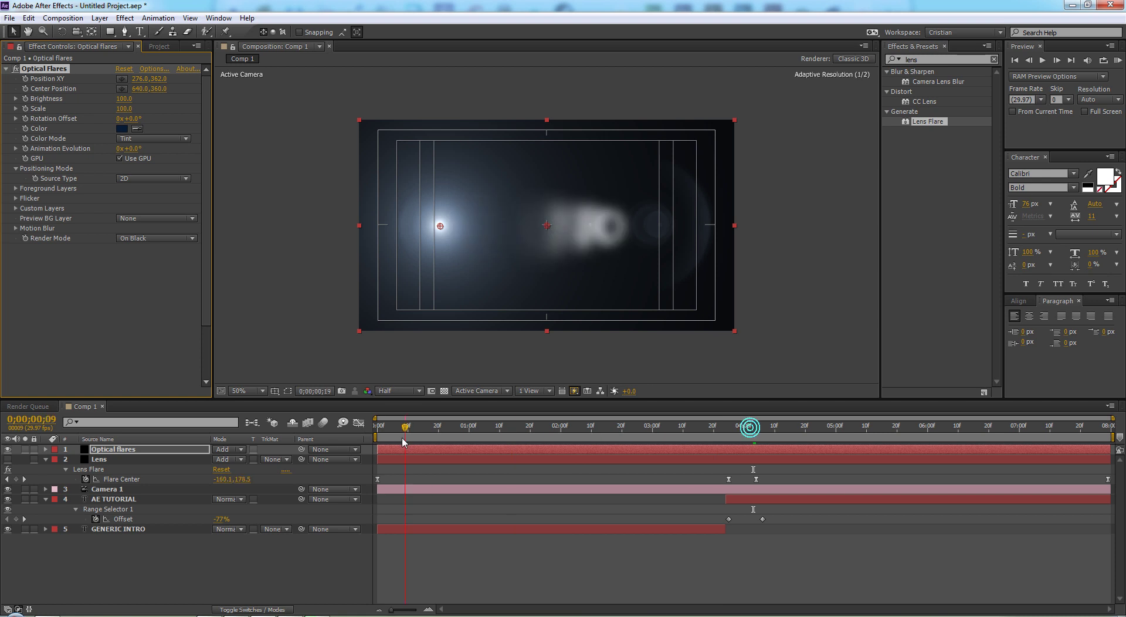
- Keyframe the Optical Flares position off the left edge at 0;00 and 3;23
left_click(439, 232)
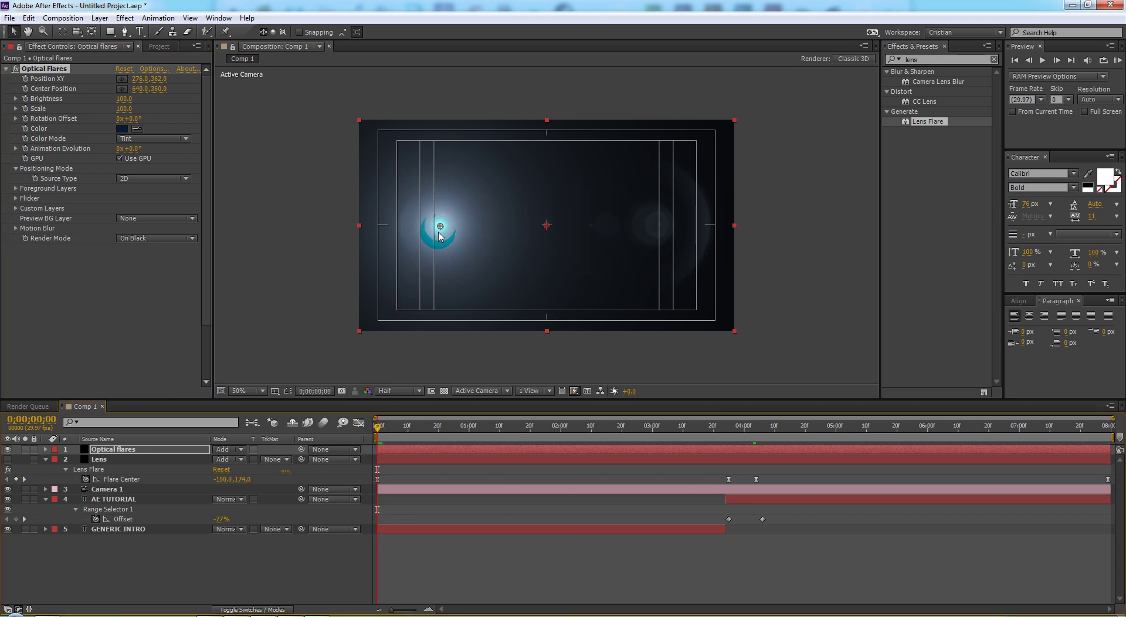
mouse_move(440, 227)
left_mouse_down()
mouse_move(344, 196)
mouse_move(324, 177)
left_mouse_up()
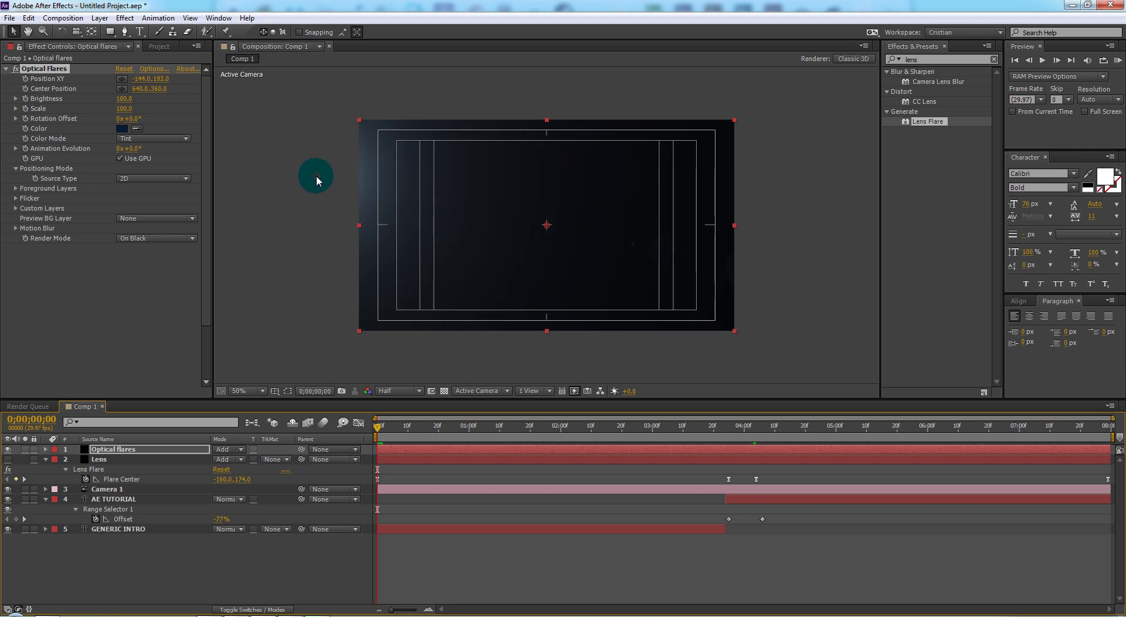
left_click_drag(317, 180, 319, 182)
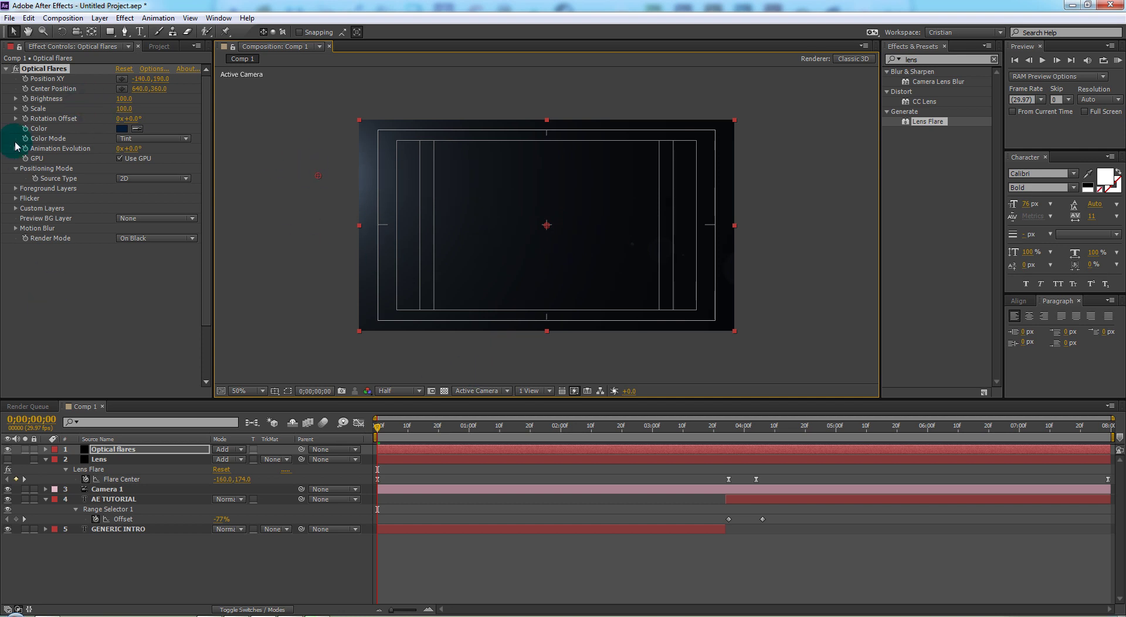
left_click(25, 83)
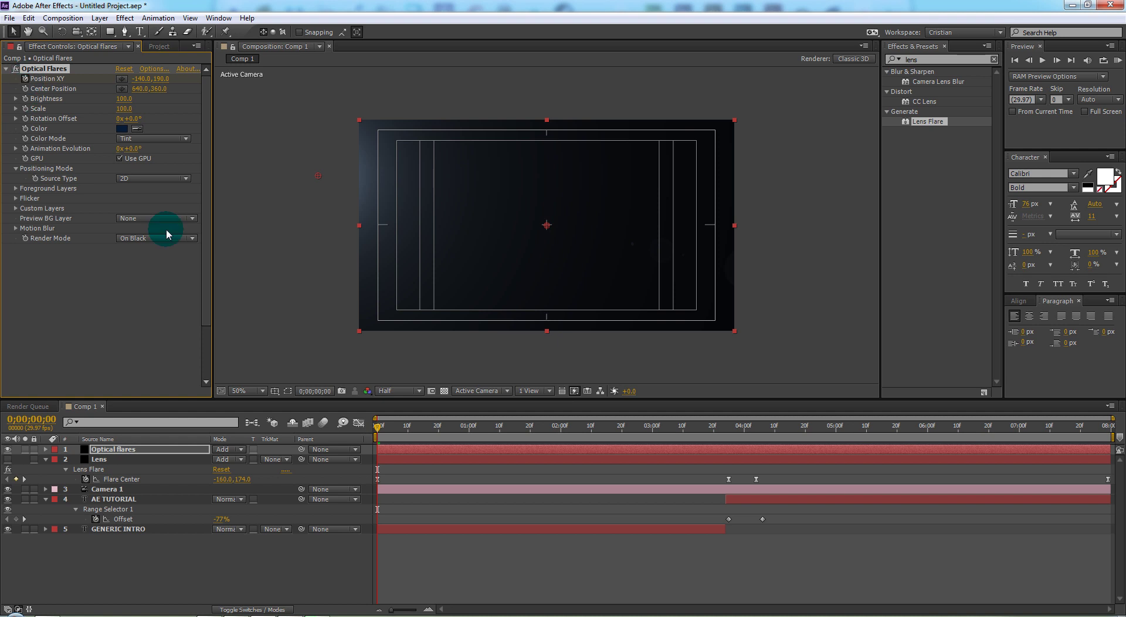
left_click_drag(387, 434, 720, 451)
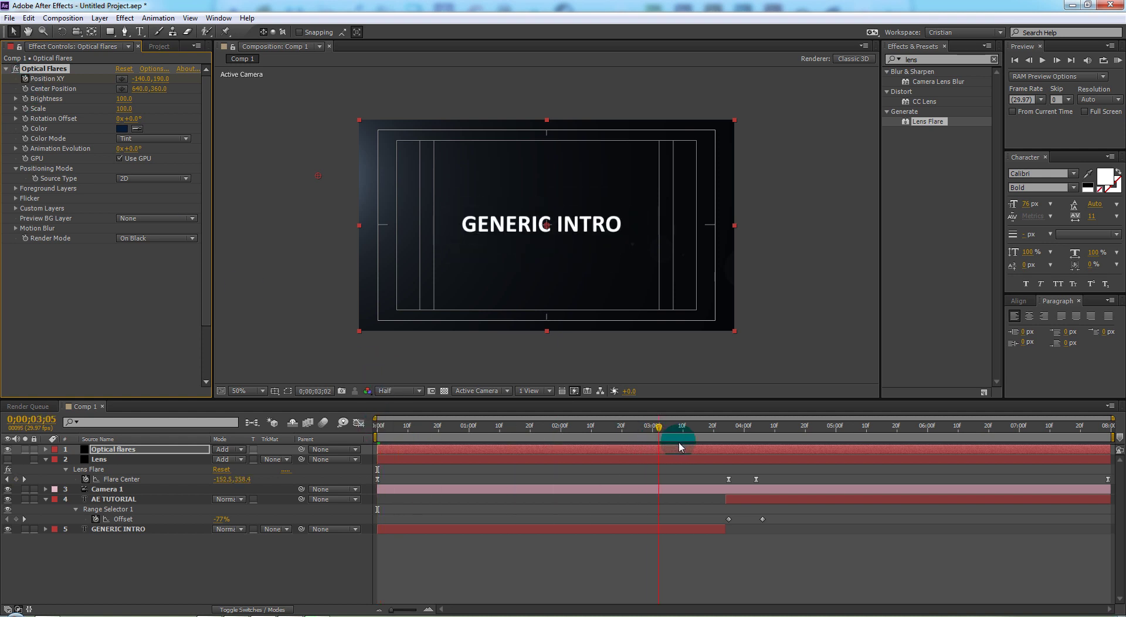
left_click(455, 317)
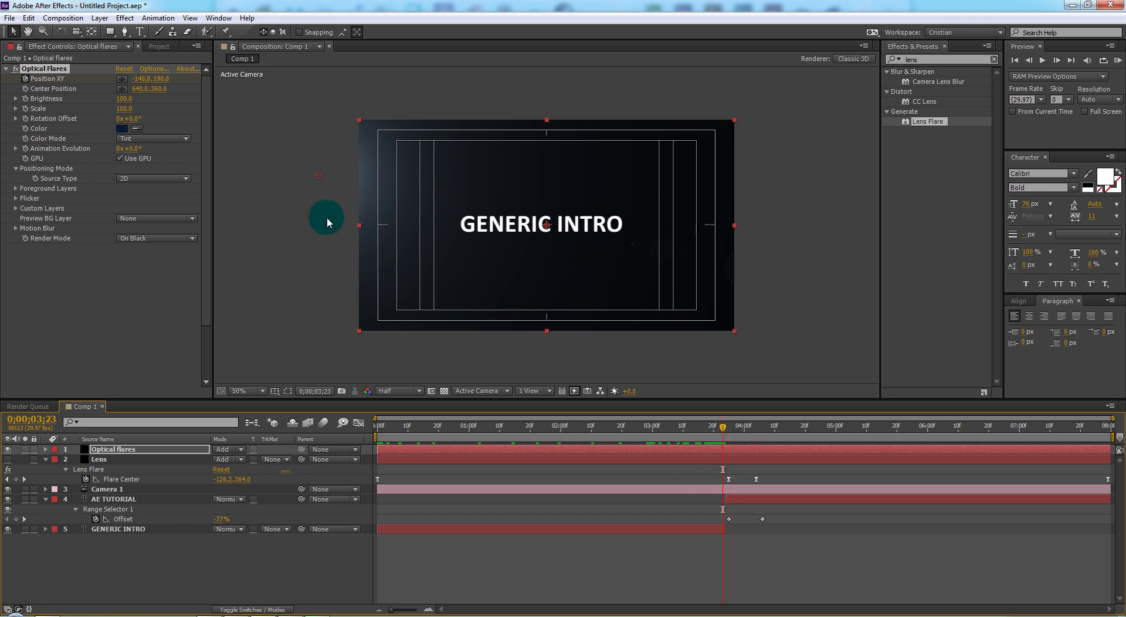
left_click_drag(320, 188, 322, 203)
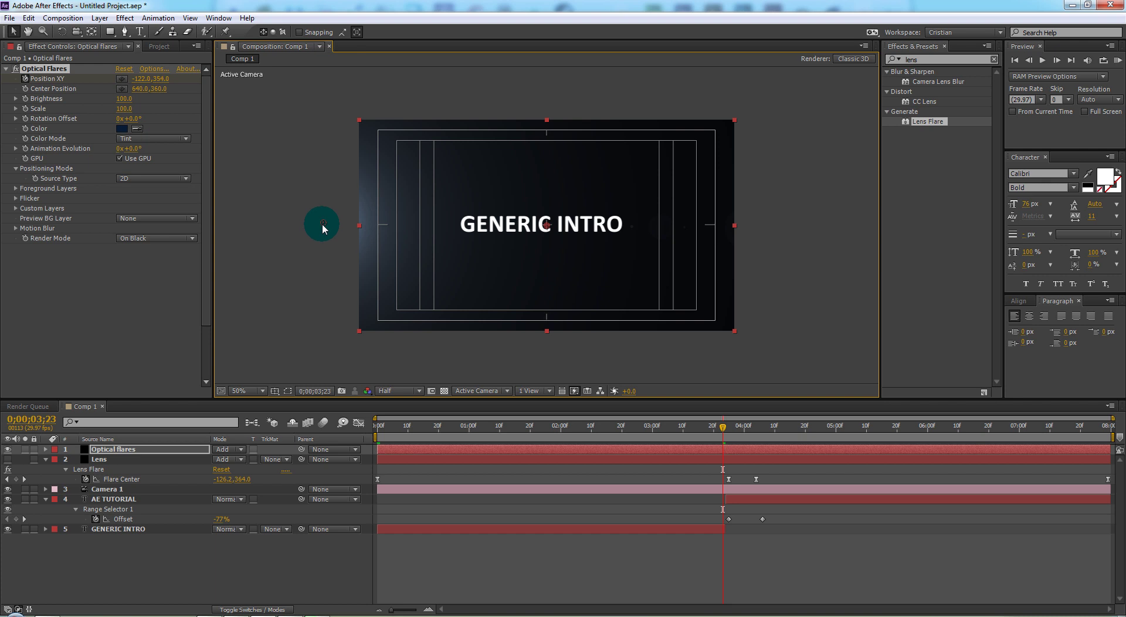
- Place the flare over AE TUTORIAL at 4;06 (988, 366), then off-right at 7;29 (1432, 330)
left_click(724, 439)
left_click_drag(725, 434, 763, 437)
left_click(324, 282)
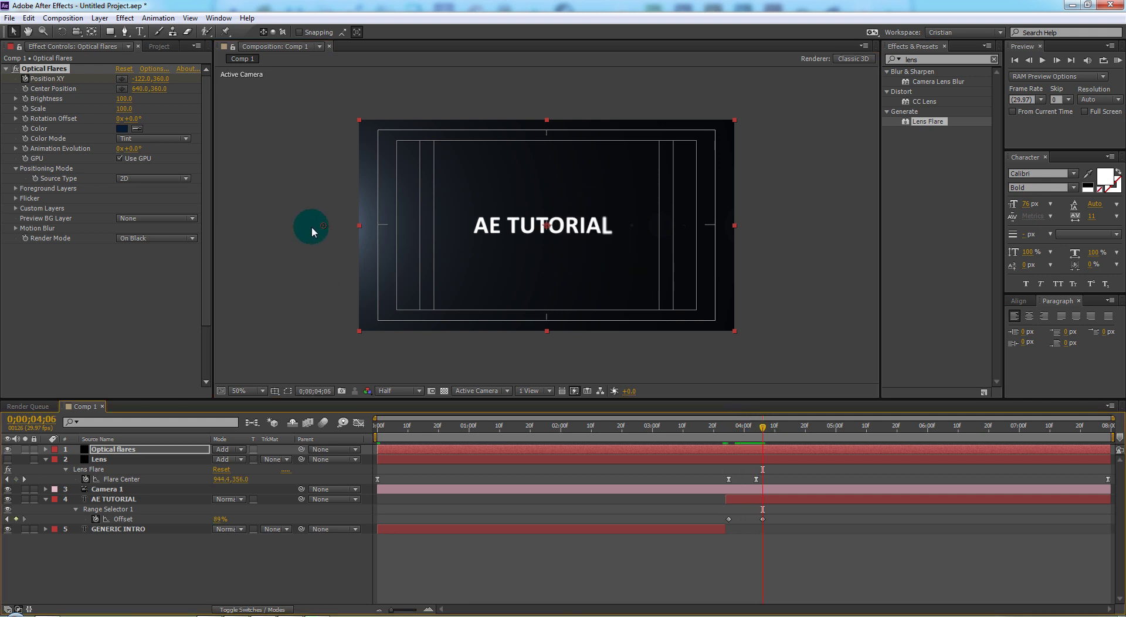
mouse_move(322, 226)
left_mouse_down()
mouse_move(524, 215)
mouse_move(647, 227)
left_mouse_up()
left_click_drag(763, 431, 1112, 426)
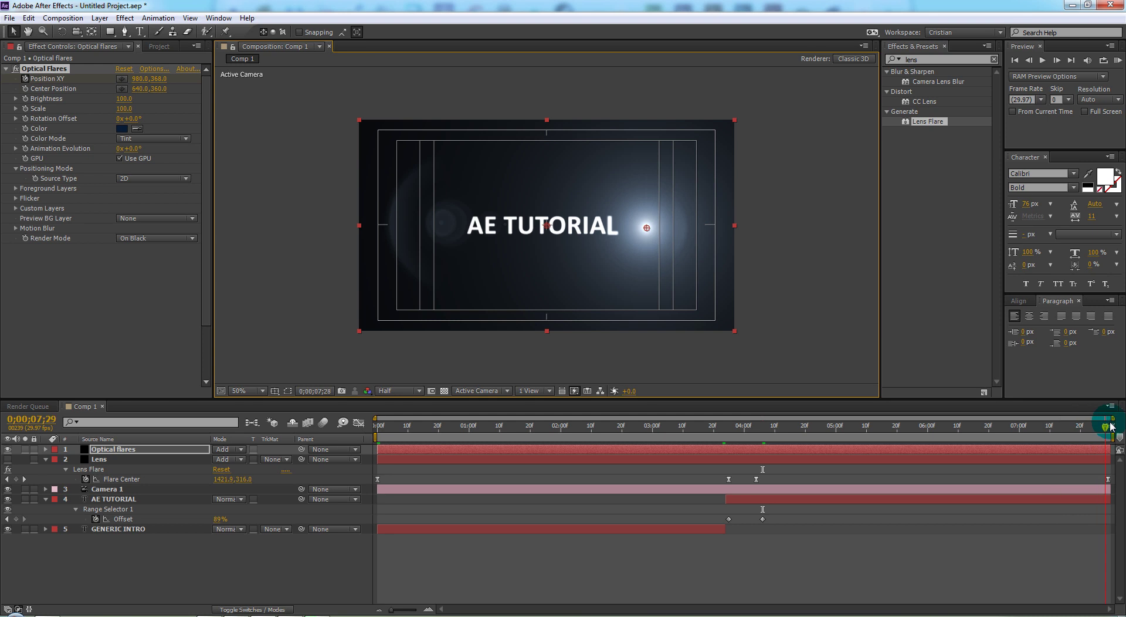
left_click(647, 227)
left_click_drag(646, 228, 777, 216)
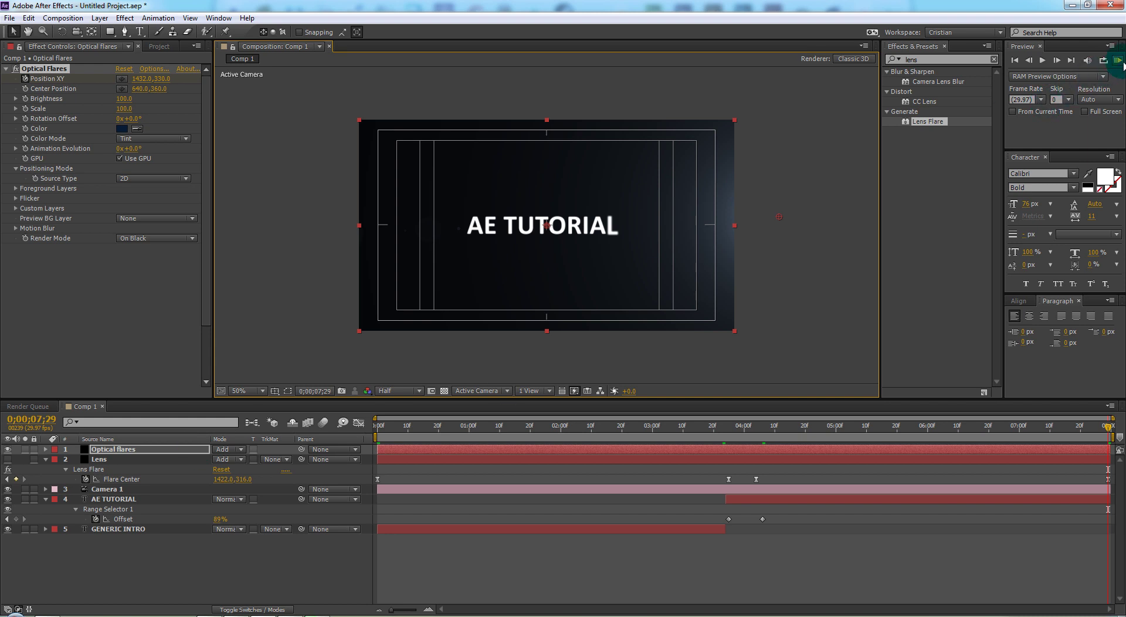
left_click(1117, 59)
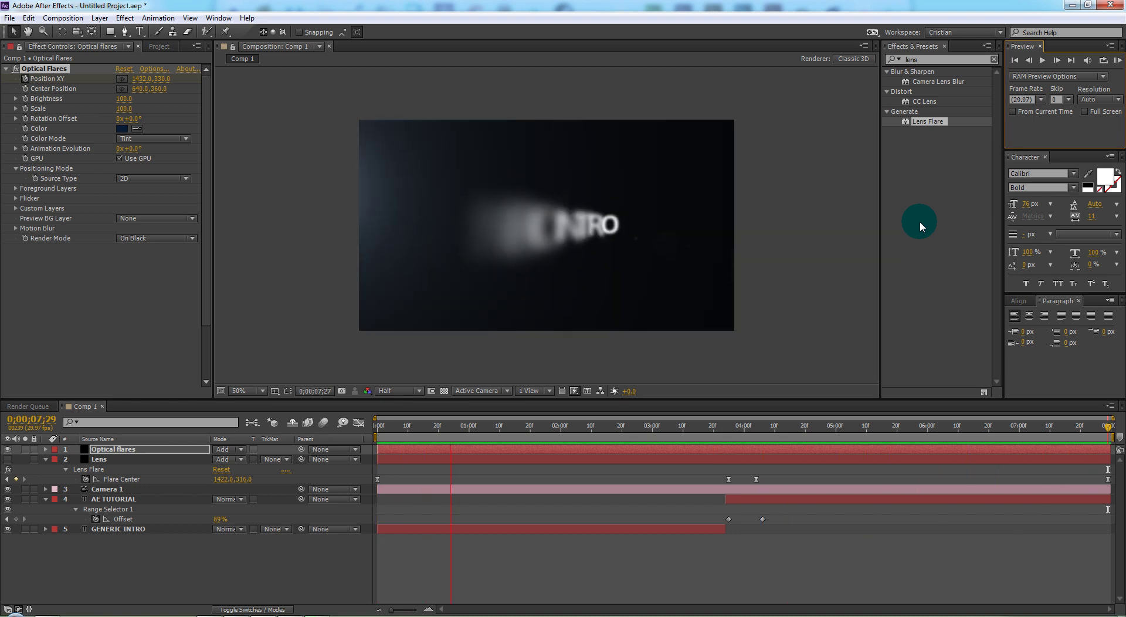
key("space")
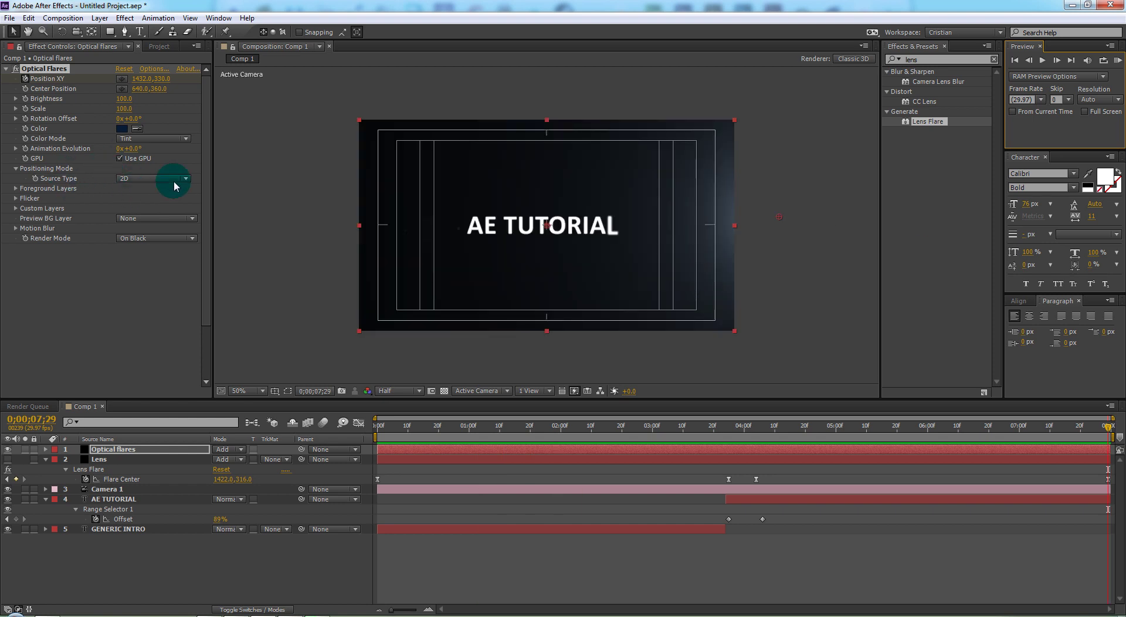
- Add Comp 1 to the Render Queue from the Composition menu
left_click(63, 32)
left_click(60, 22)
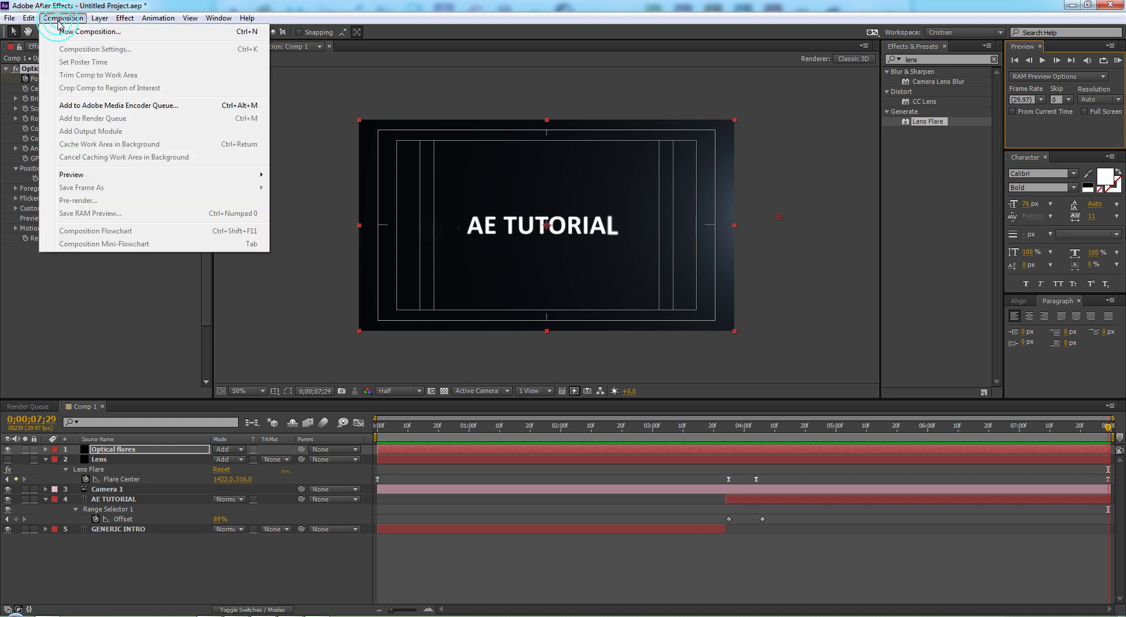
left_click(47, 509)
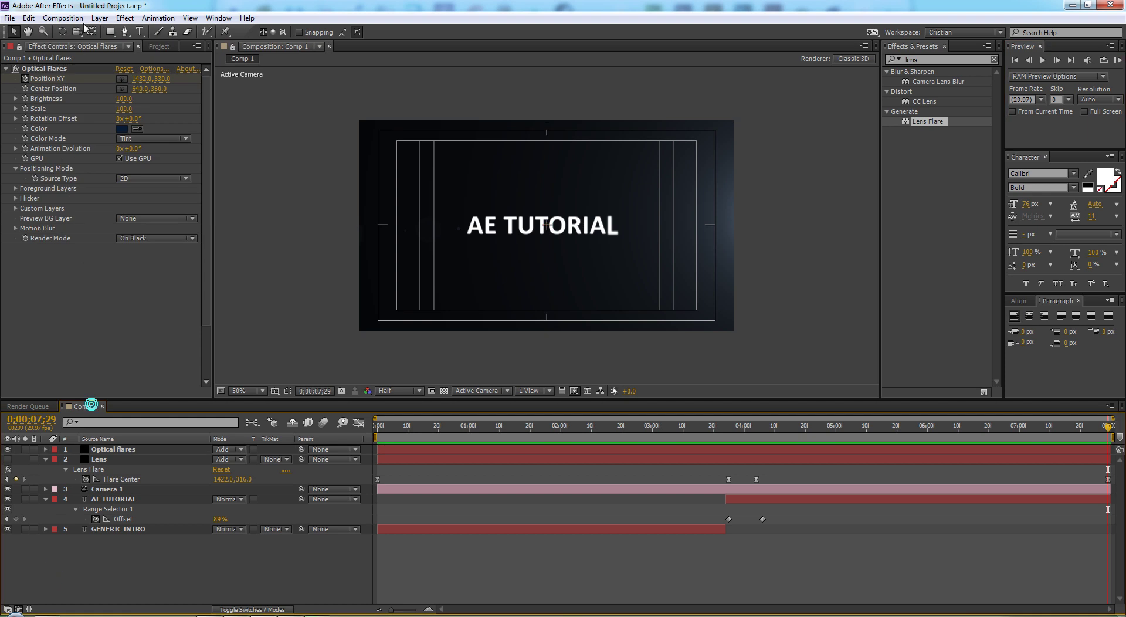
left_click(63, 18)
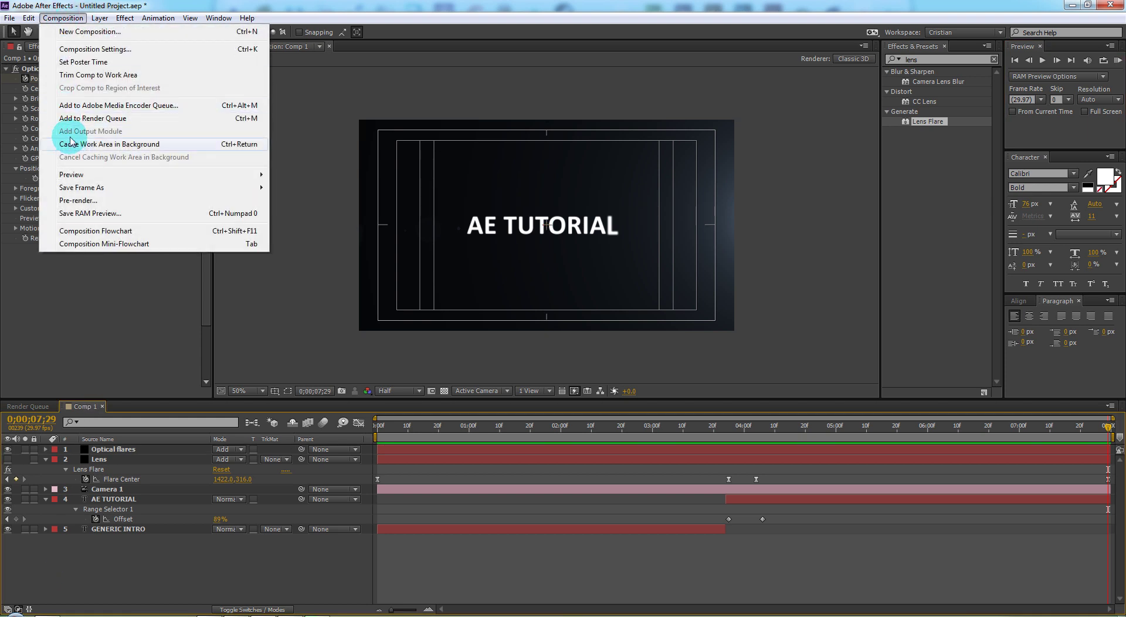
left_click(78, 118)
- Set the output module to AVI with Audio Output turned on
left_click(95, 485)
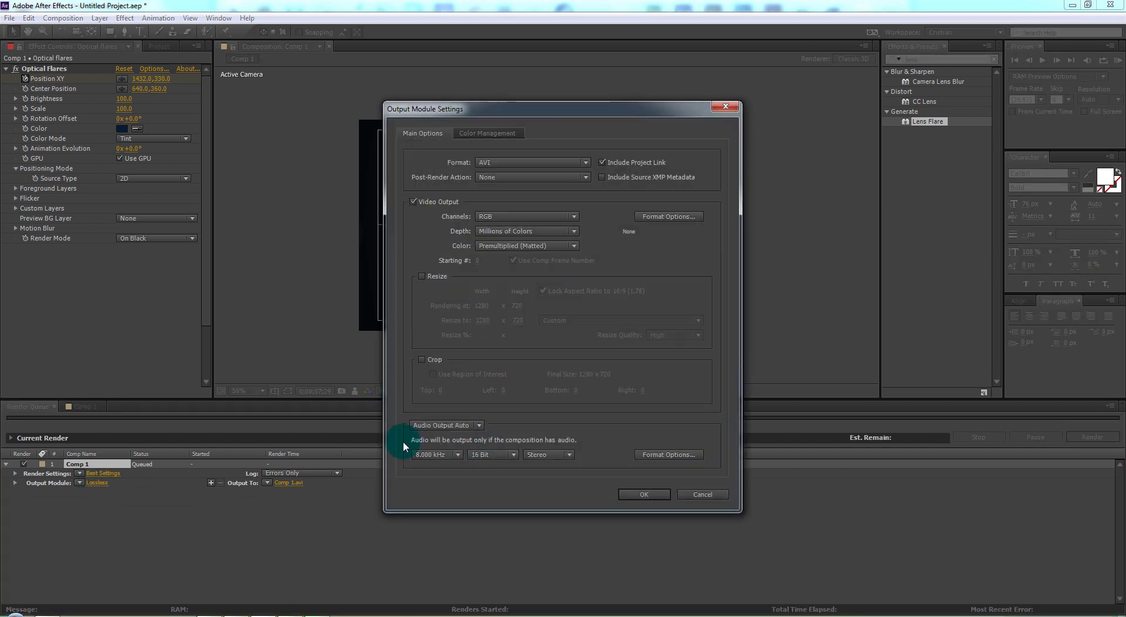
left_click(479, 425)
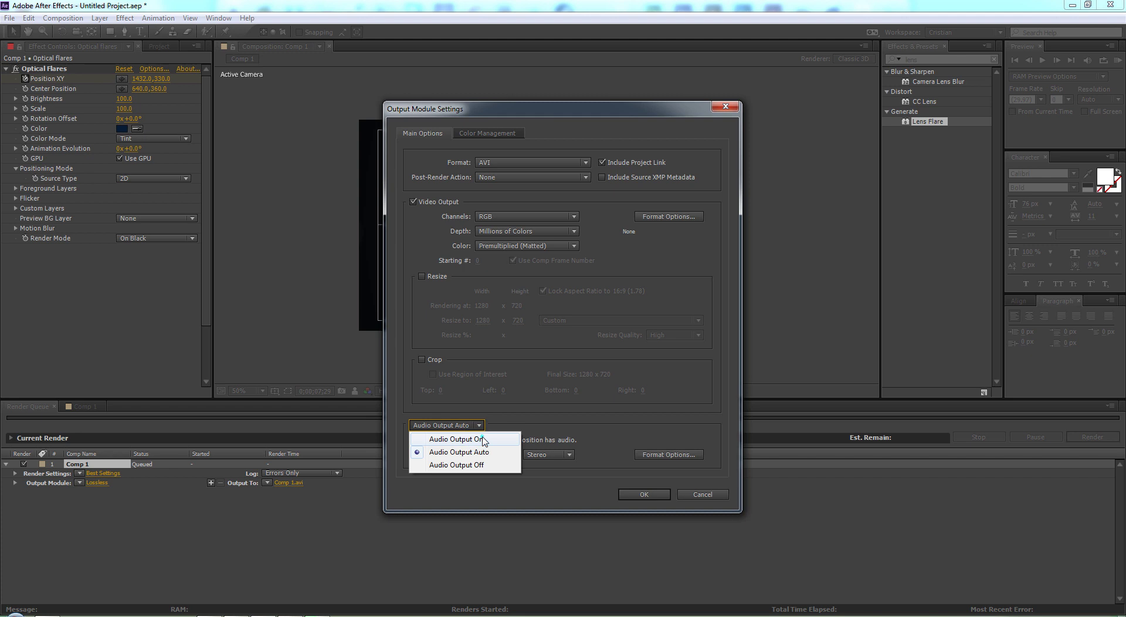
left_click(483, 440)
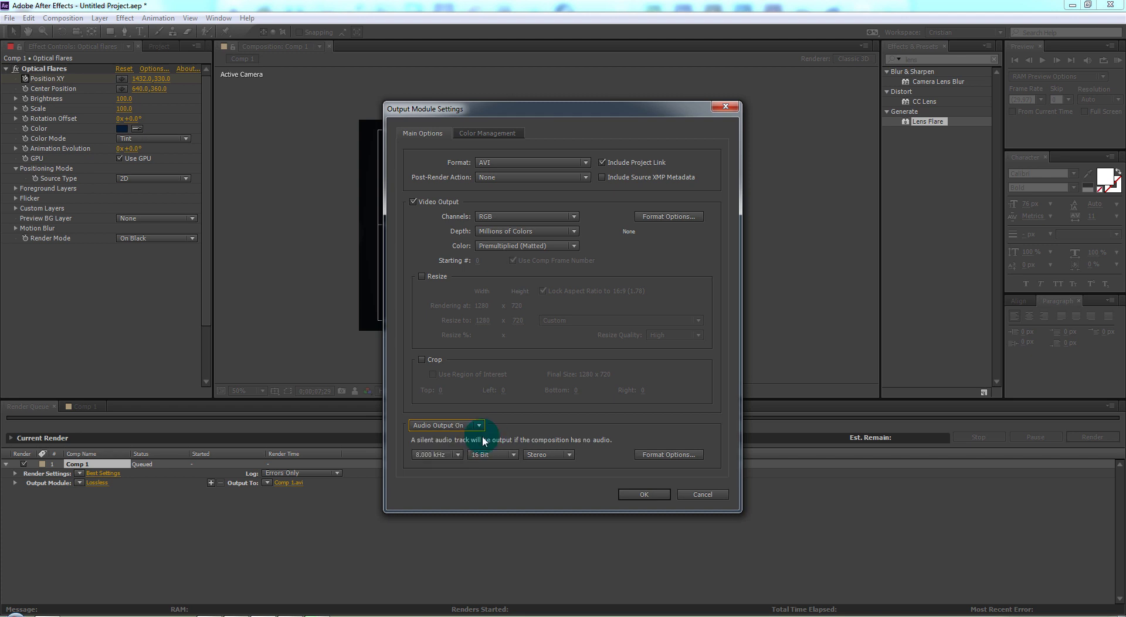
left_click(585, 163)
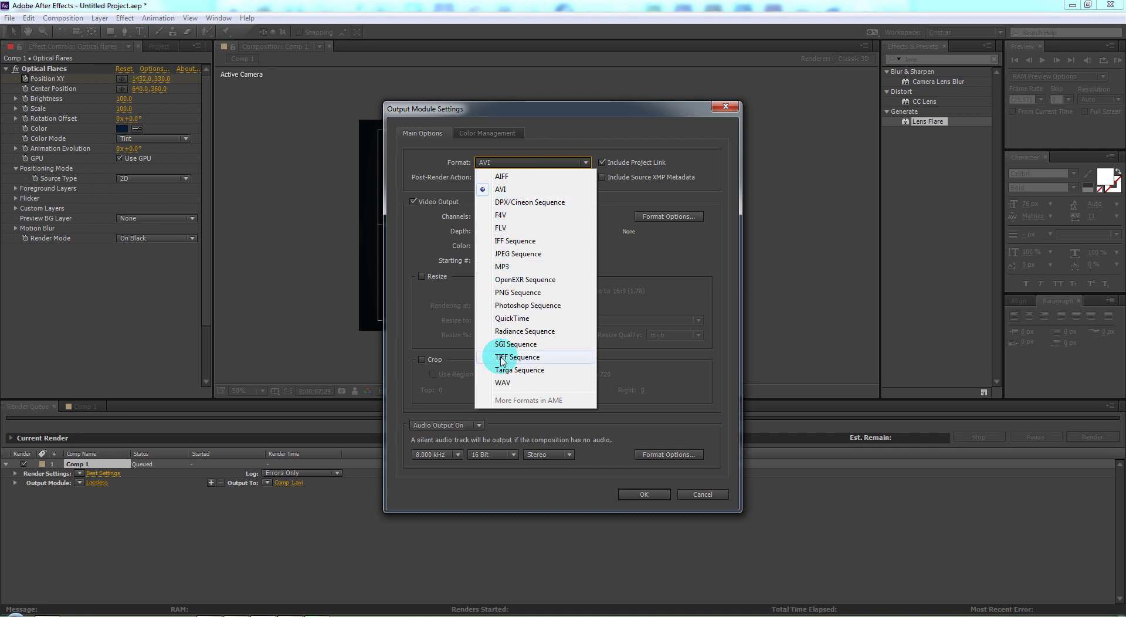
left_click(608, 463)
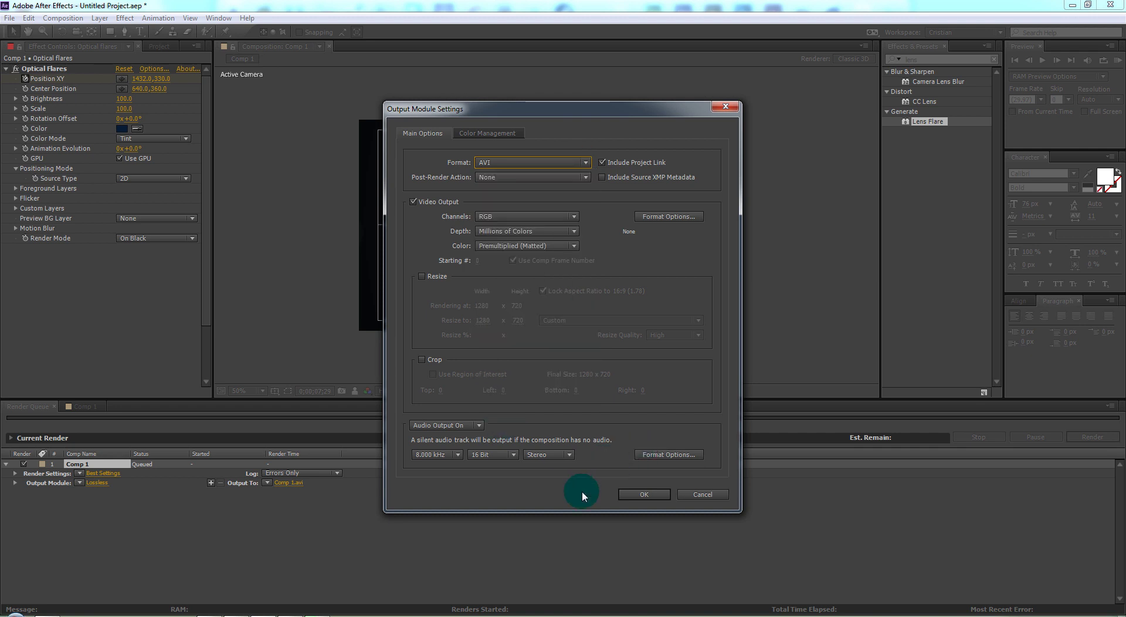
left_click(641, 494)
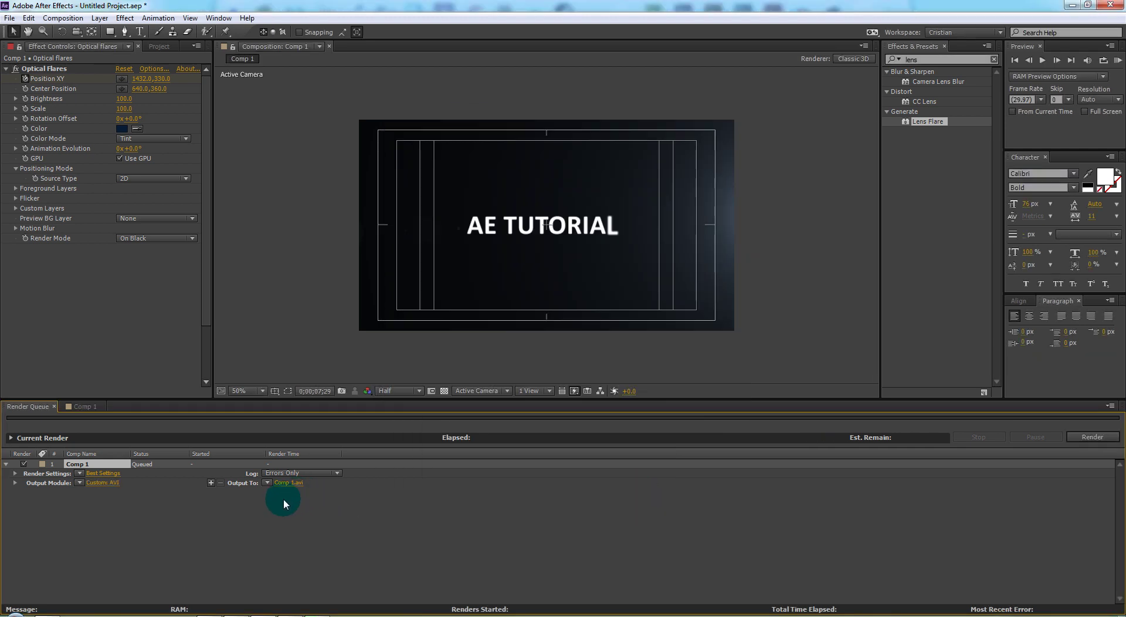
- Review the render output location, keeping Comp 1.avi unchanged, and return to the Comp 1 timeline
left_click(288, 484)
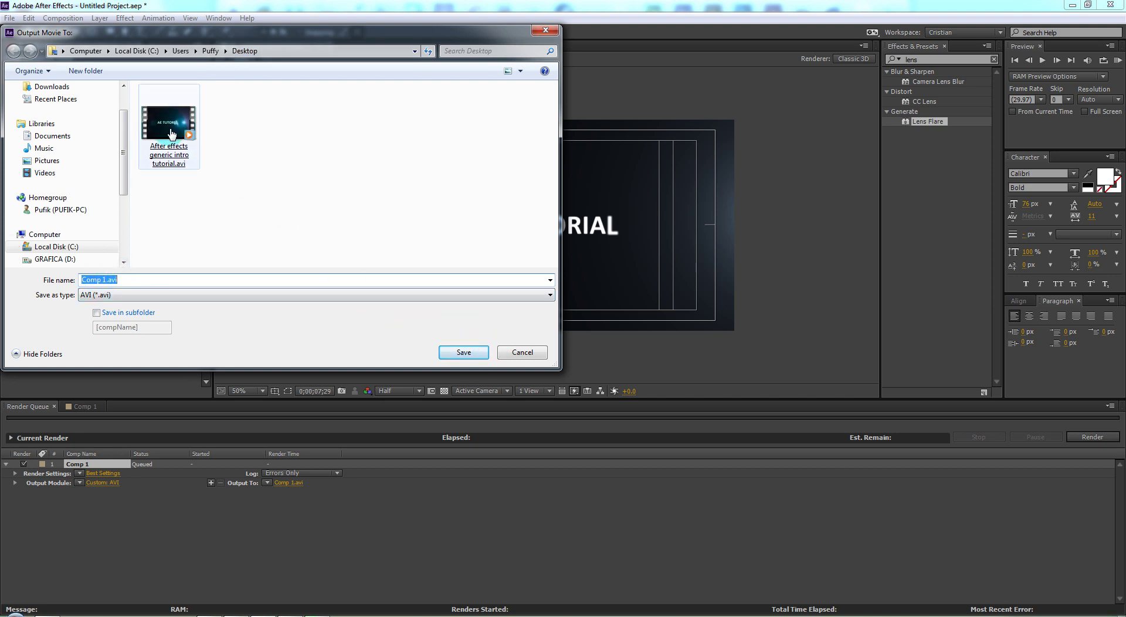
left_click(526, 356)
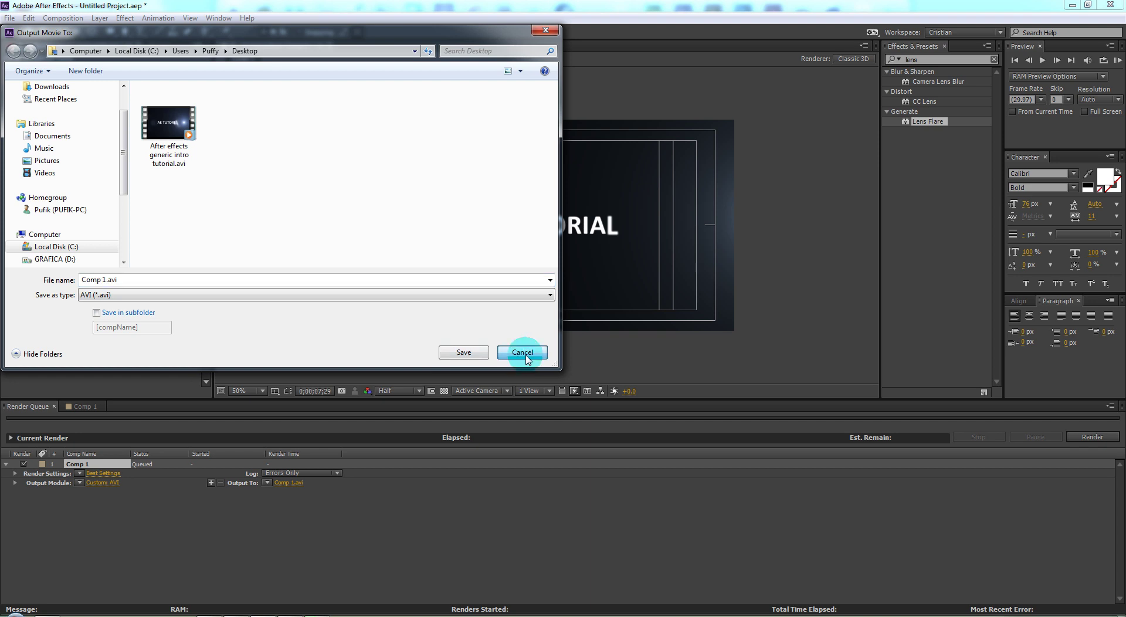
left_click(526, 356)
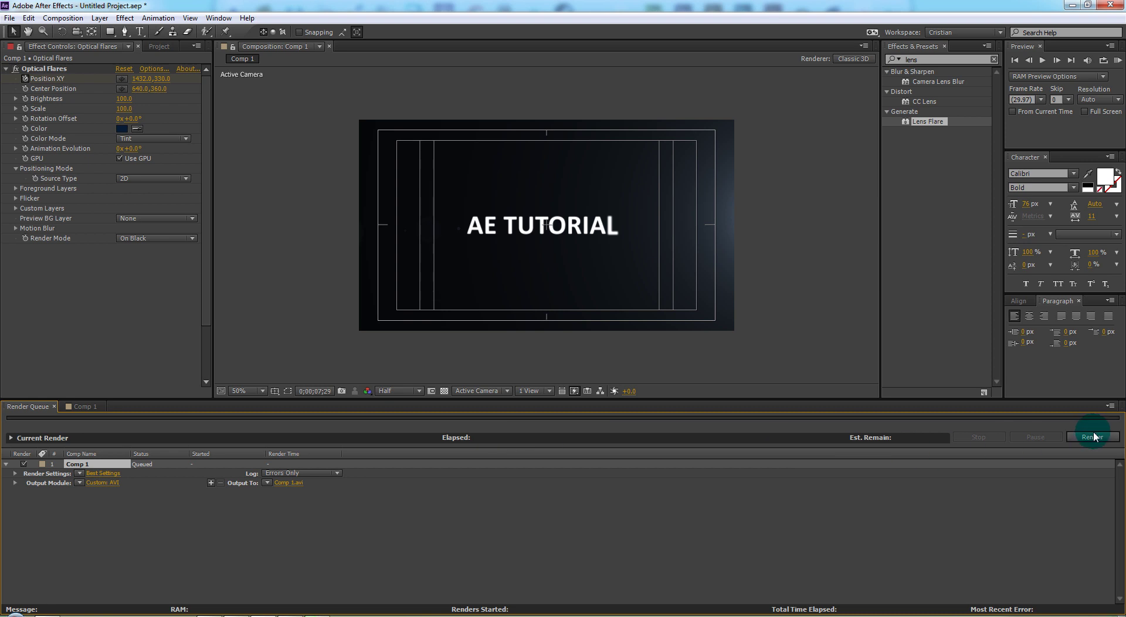
left_click(88, 406)
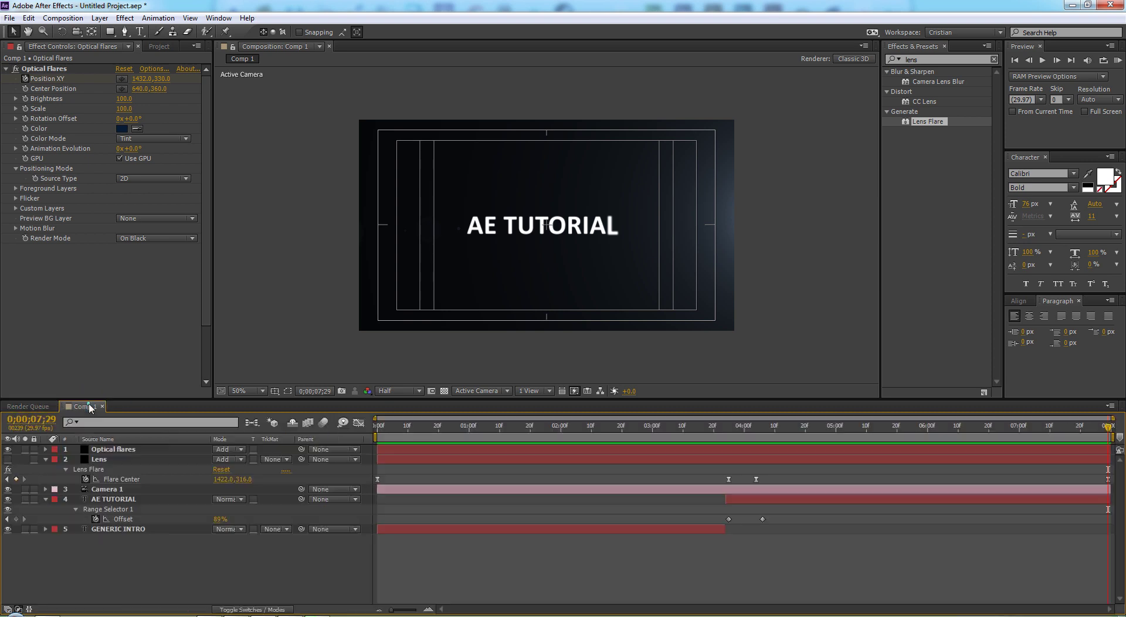
mouse_move(1102, 431)
left_mouse_down()
mouse_move(838, 469)
mouse_move(368, 466)
mouse_move(804, 481)
mouse_move(689, 493)
mouse_move(766, 479)
mouse_move(489, 491)
mouse_move(440, 457)
mouse_move(448, 428)
mouse_move(786, 435)
mouse_move(399, 444)
mouse_move(440, 428)
mouse_move(1101, 444)
mouse_move(575, 461)
mouse_move(414, 459)
mouse_move(535, 437)
mouse_move(1102, 431)
mouse_move(866, 435)
mouse_move(663, 466)
mouse_move(368, 466)
mouse_move(900, 468)
mouse_move(1030, 456)
mouse_move(675, 478)
mouse_move(488, 465)
mouse_move(716, 466)
mouse_move(704, 470)
mouse_move(818, 455)
mouse_move(557, 469)
left_mouse_up()
left_click_drag(480, 475, 532, 476)
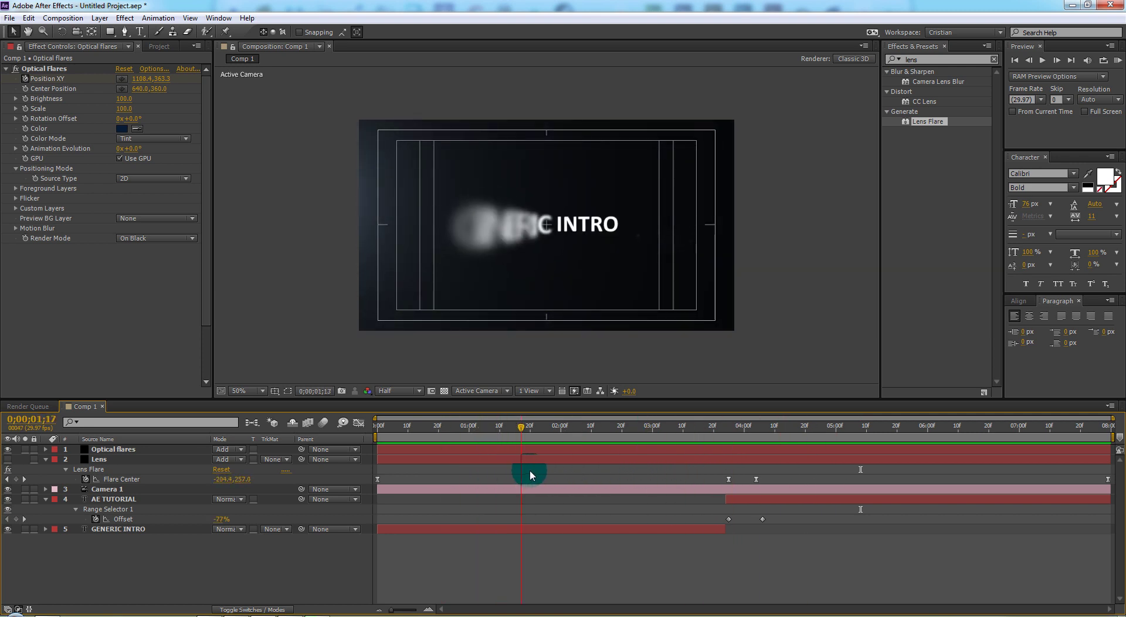
mouse_move(618, 472)
left_mouse_down()
mouse_move(825, 465)
mouse_move(658, 480)
mouse_move(731, 477)
mouse_move(688, 491)
left_mouse_up()
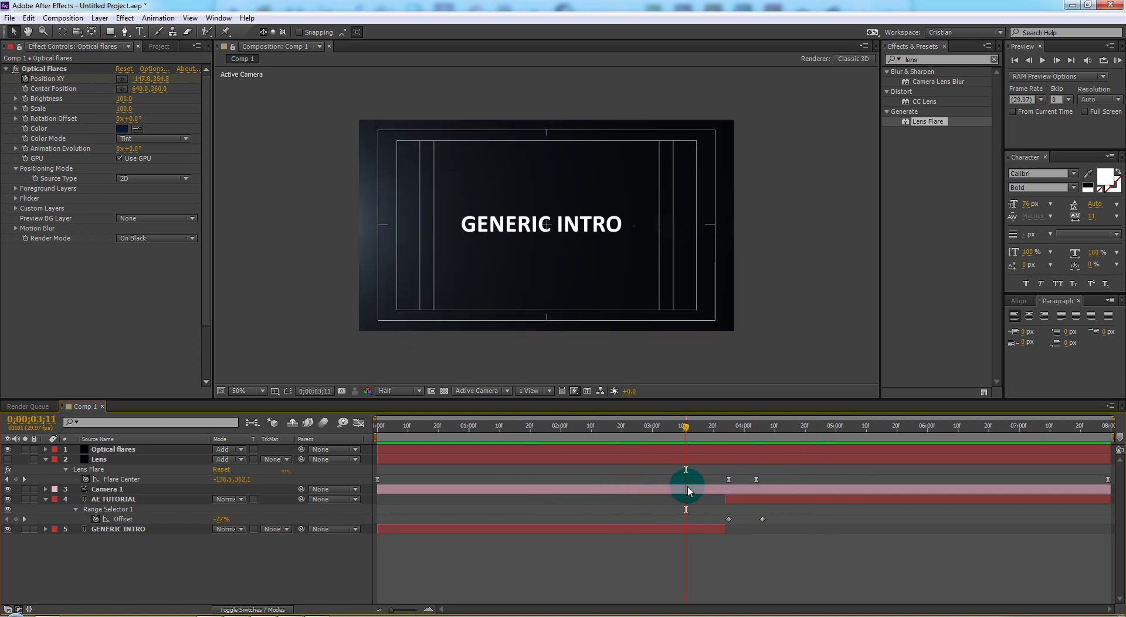